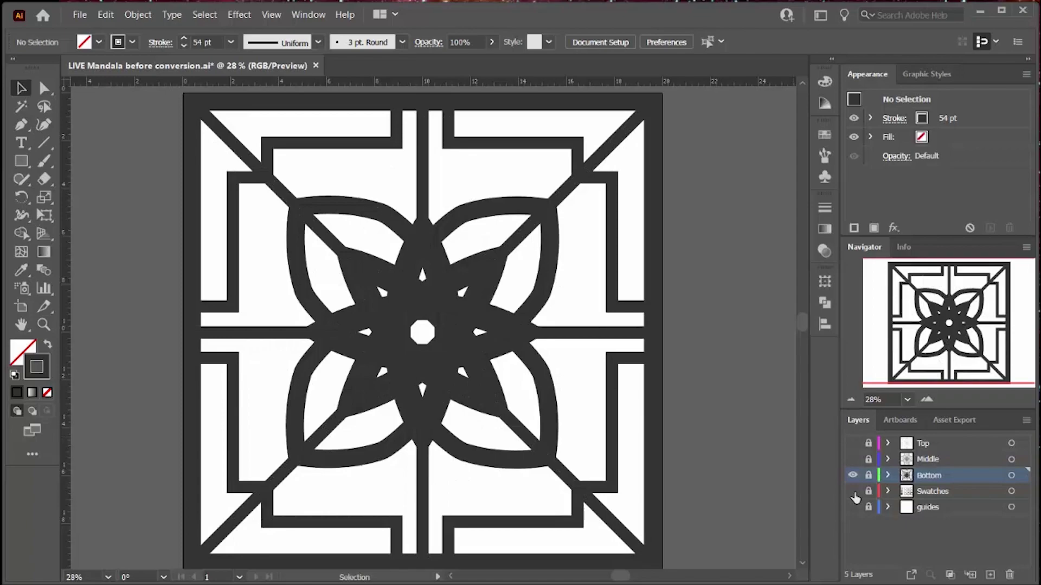
Turn on the visibility of the Middle and Top layers to view the complete mandala.
left_click_drag(853, 459, 853, 443)
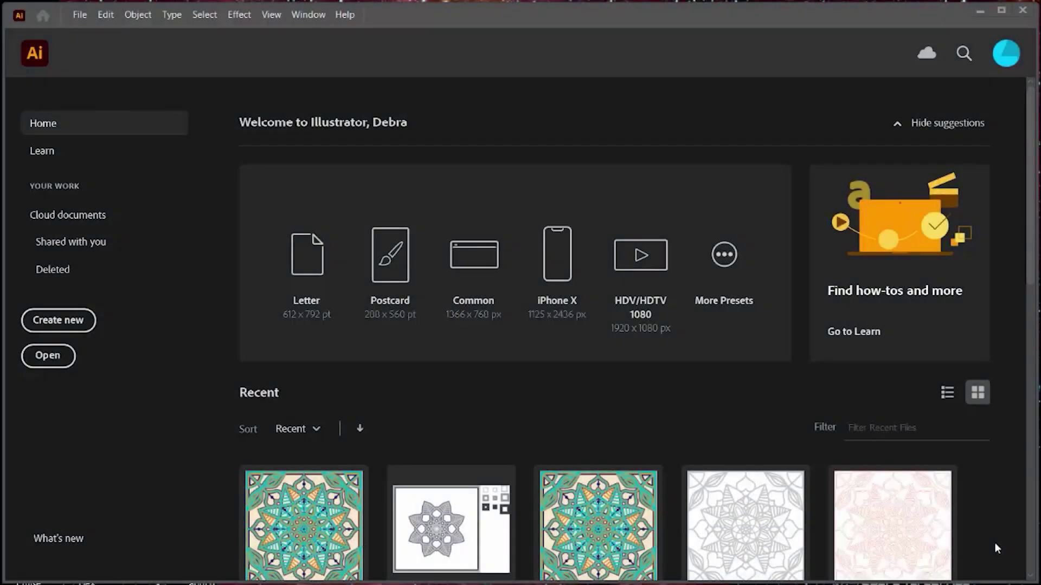
Create a new 12 x 12 in document in CMYK color mode from the recent custom preset.
left_click(56, 321)
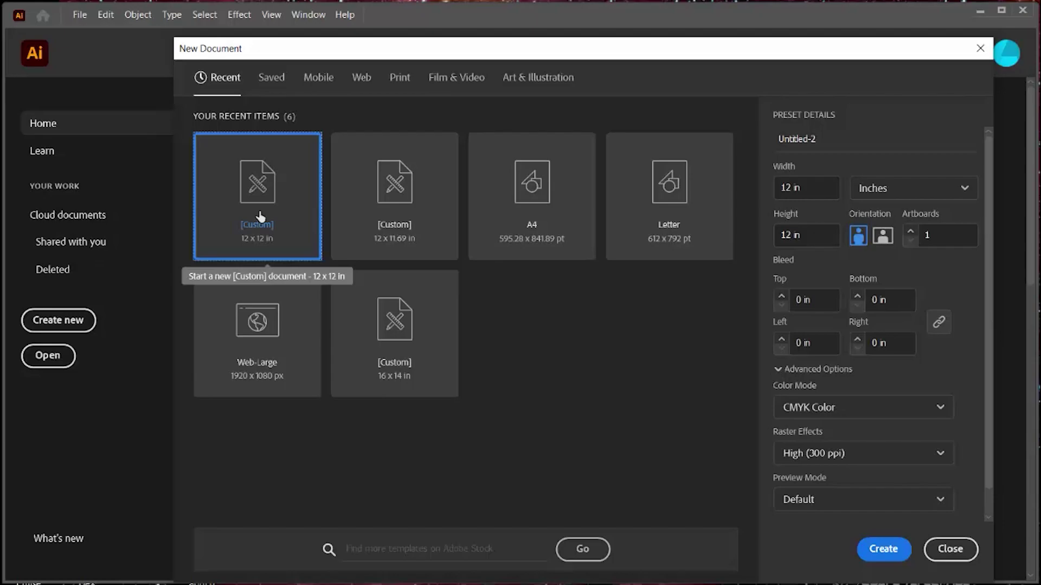
left_click(879, 550)
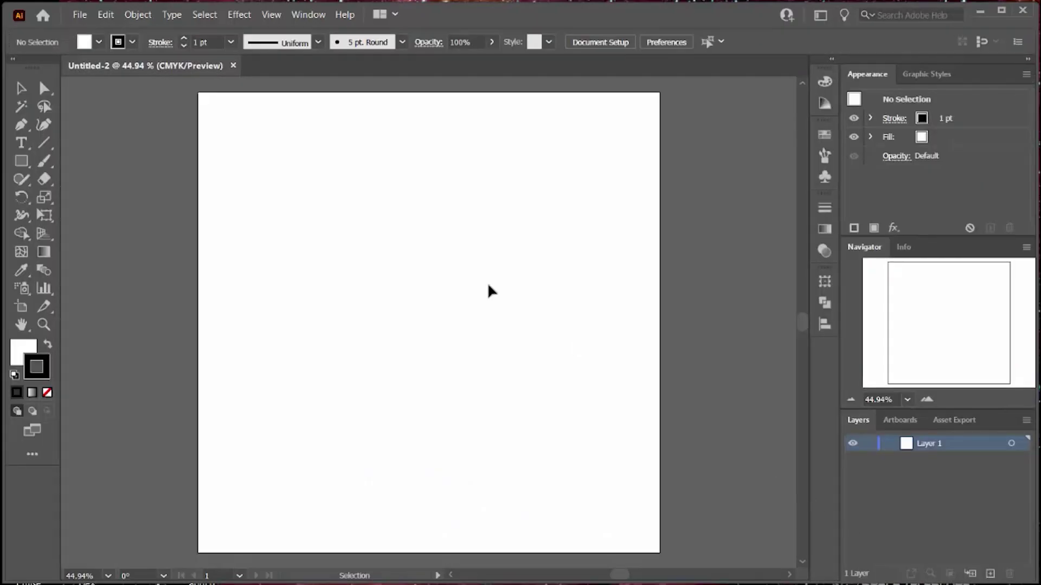
Show the grid and the rulers in the new document.
left_click(271, 15)
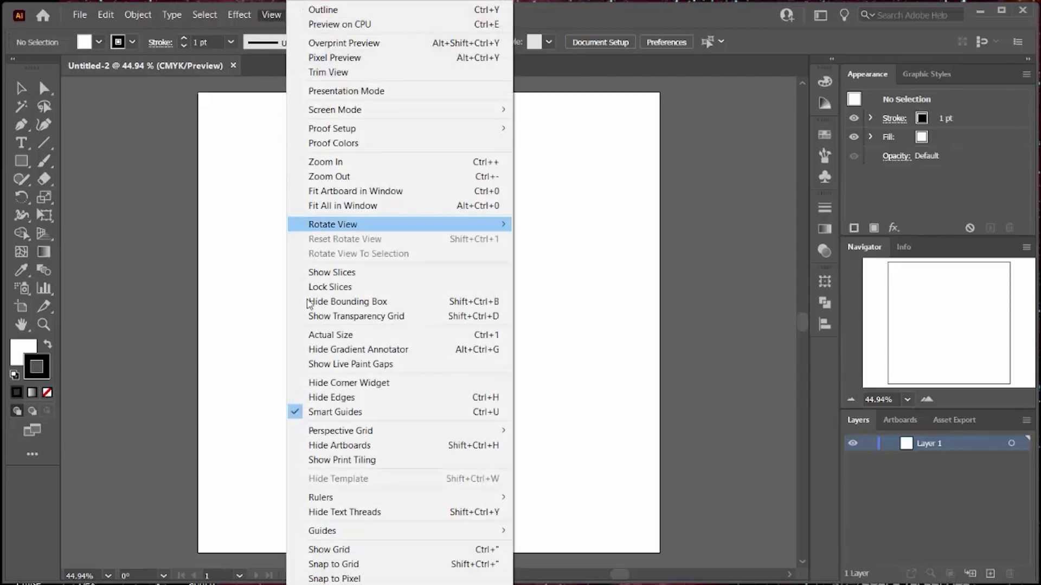
left_click(332, 549)
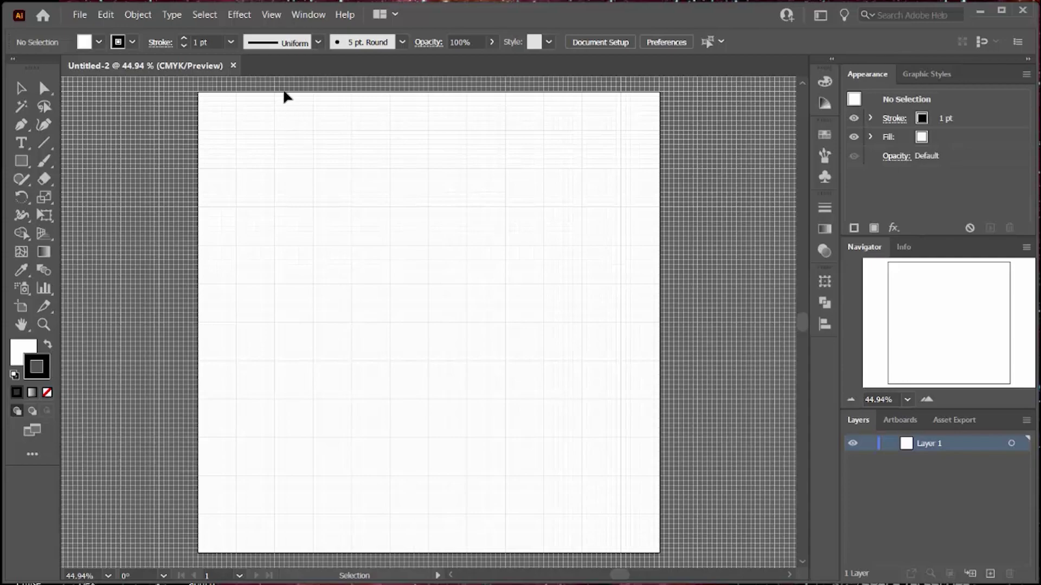
left_click(273, 17)
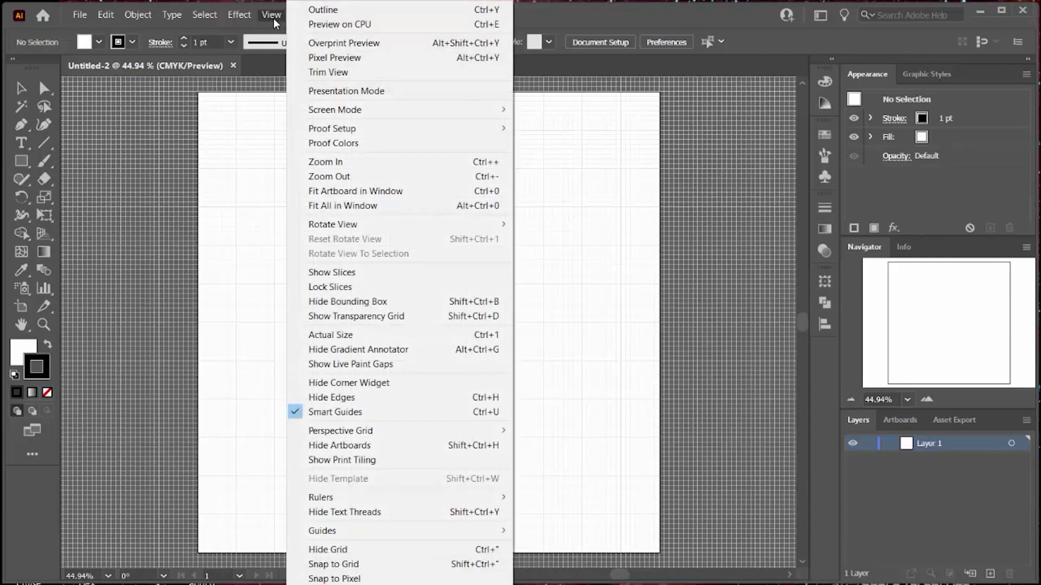
mouse_move(394, 496)
left_click(539, 498)
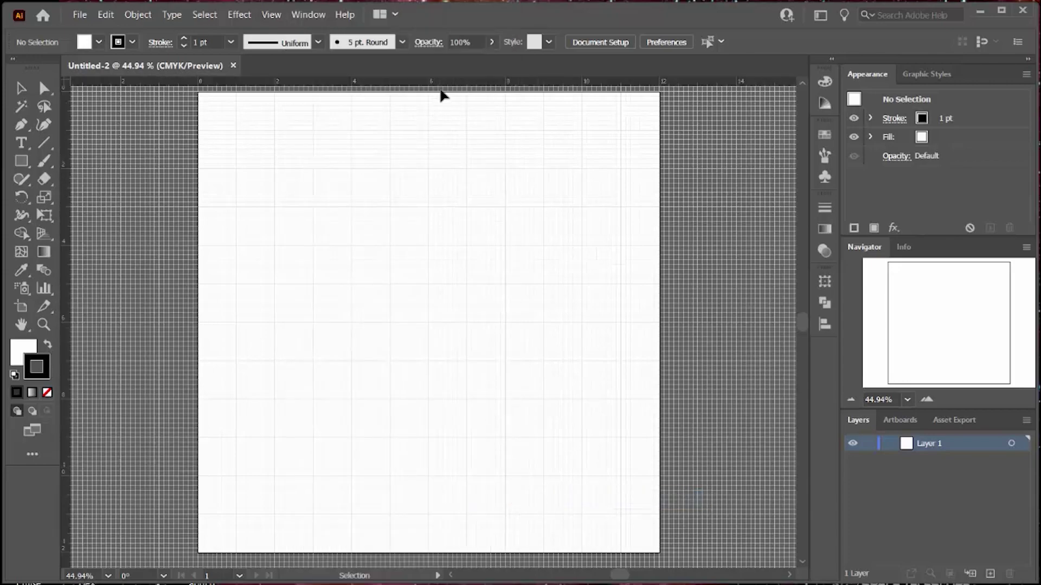
Add a horizontal and a vertical guide at 6 in across the artboard's center and rename their layer as guides.
left_click_drag(442, 87, 413, 322)
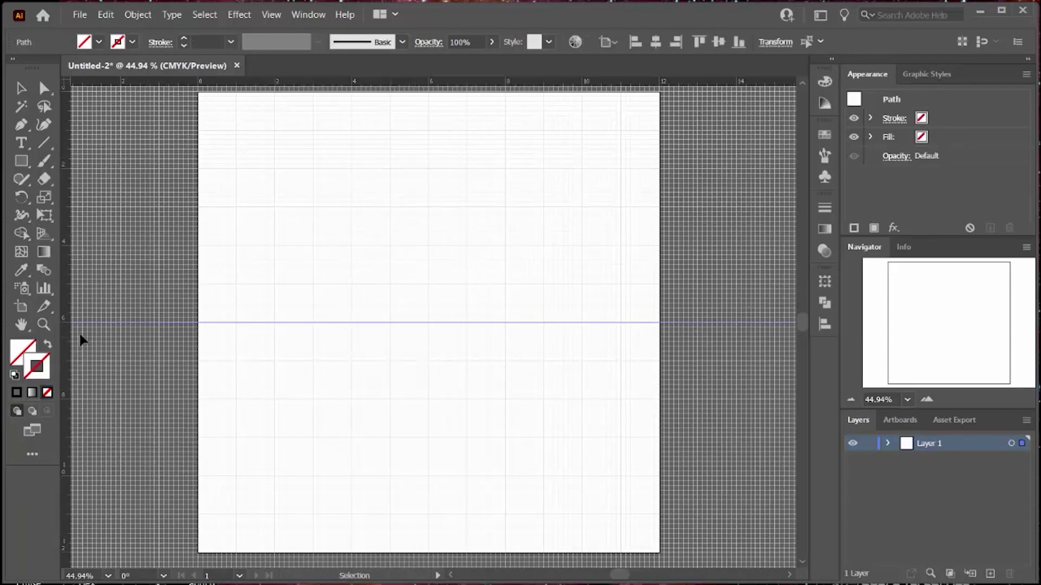
left_click_drag(62, 301, 428, 319)
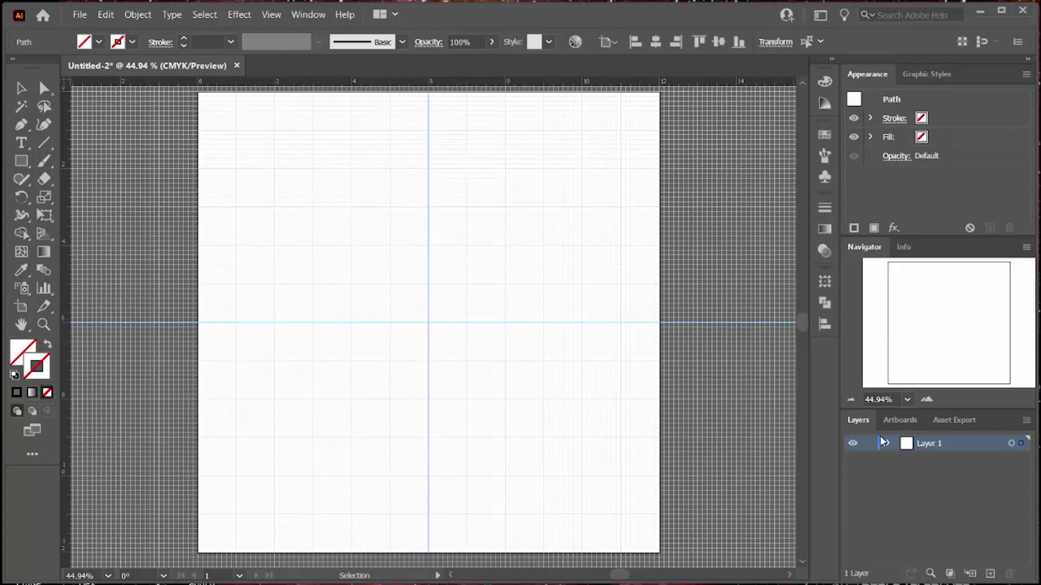
double_click(928, 445)
type("guides")
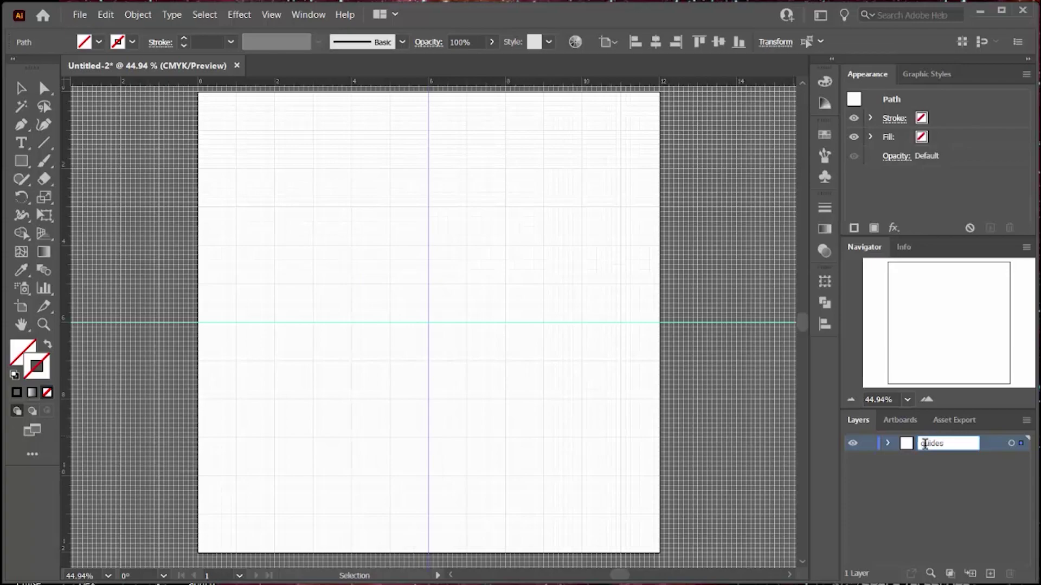
key("Return")
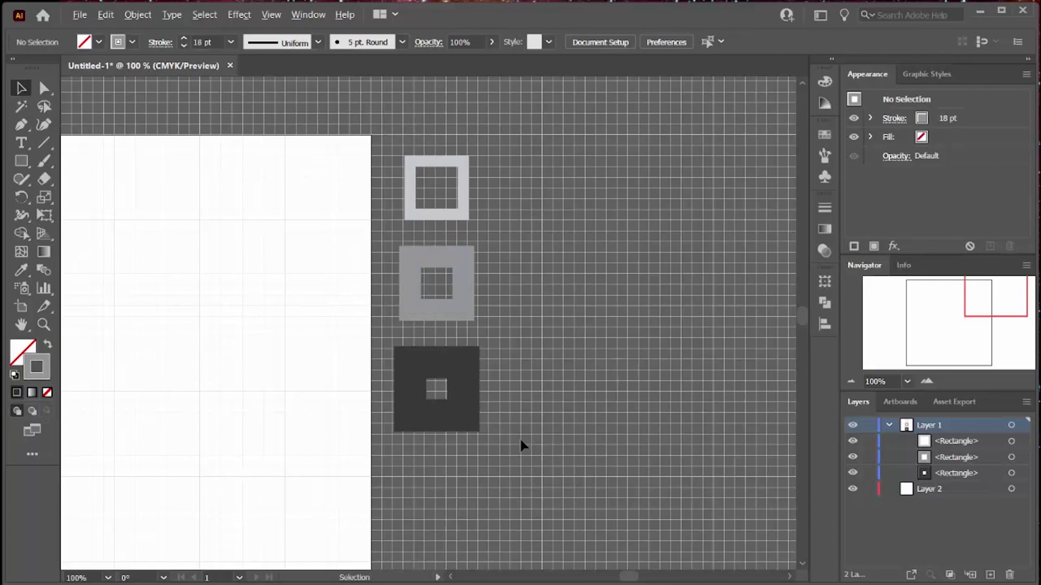
Duplicate the column of three gray swatch squares twice to make three side-by-side columns beside the artboard.
key("ctrl+a")
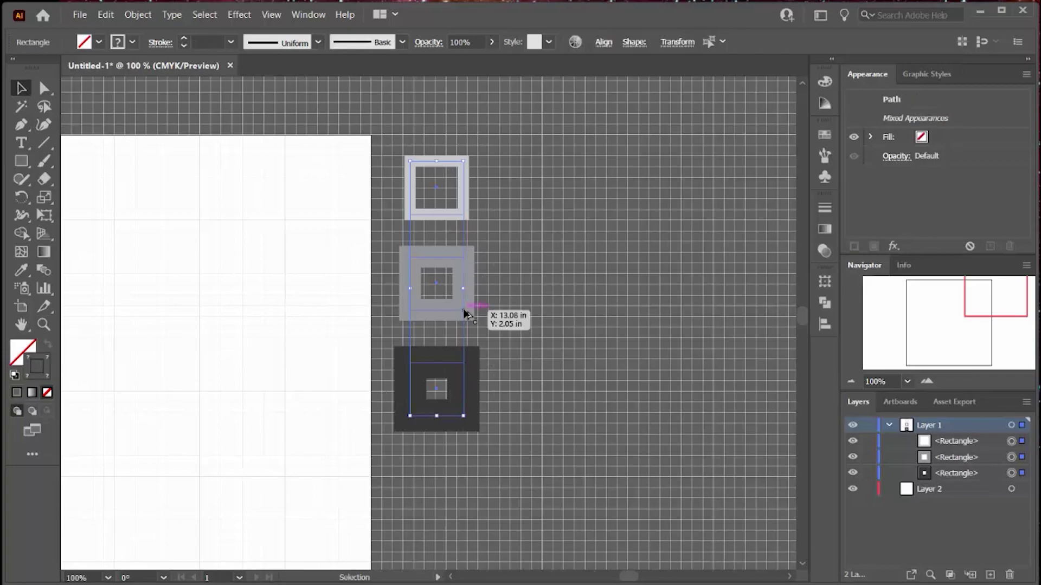
left_click_drag(465, 313, 580, 312)
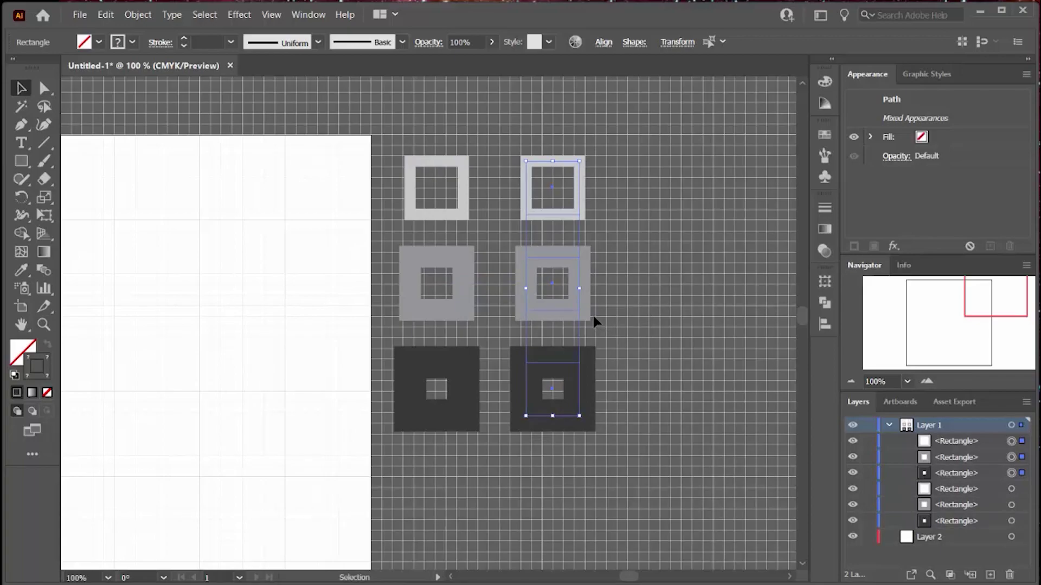
left_click_drag(581, 307, 689, 305)
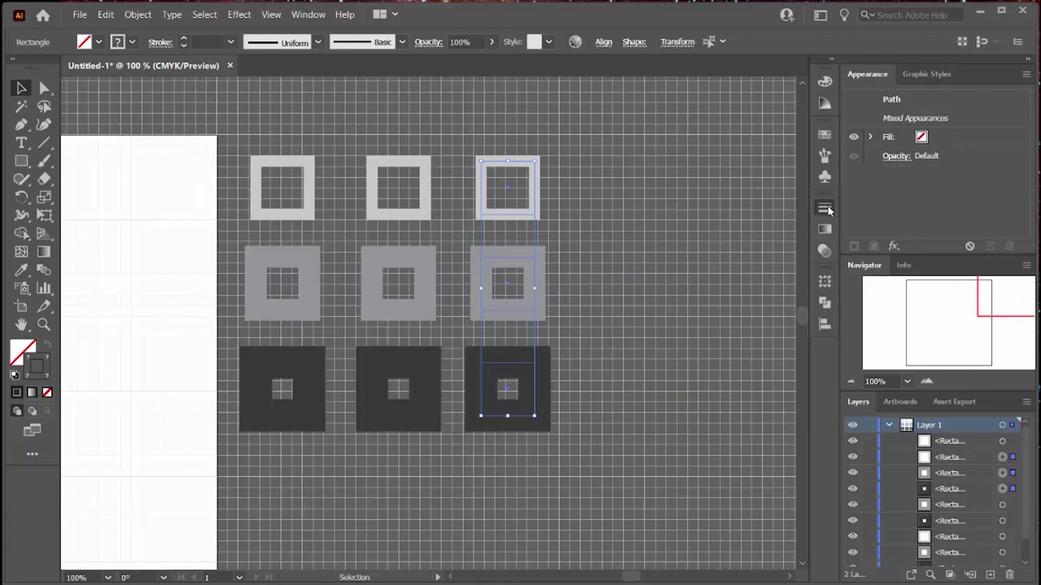
Align the strokes of the third swatch column to the outside and those of the second column to the inside.
left_click(826, 207)
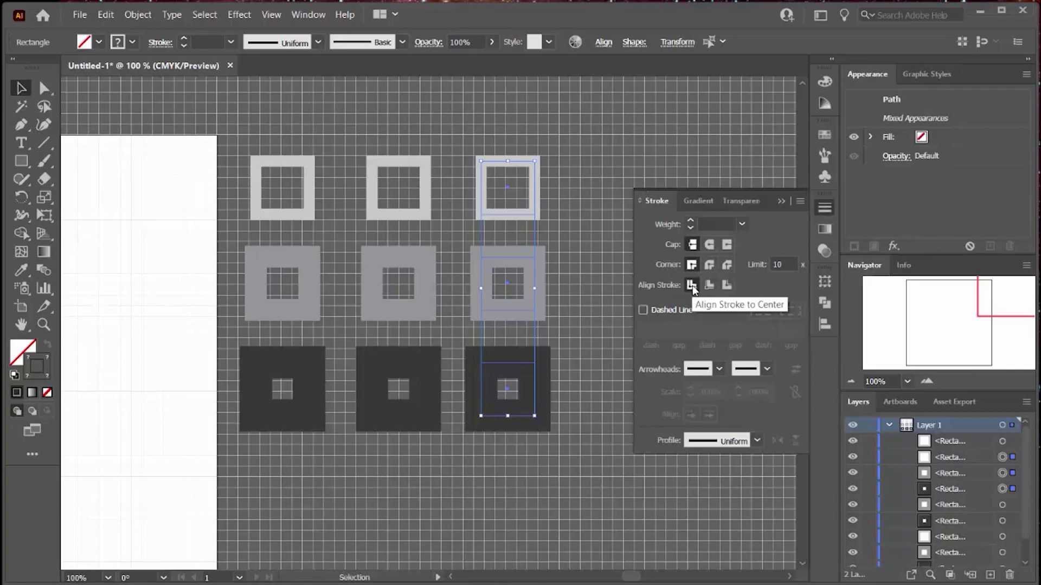
left_click(725, 286)
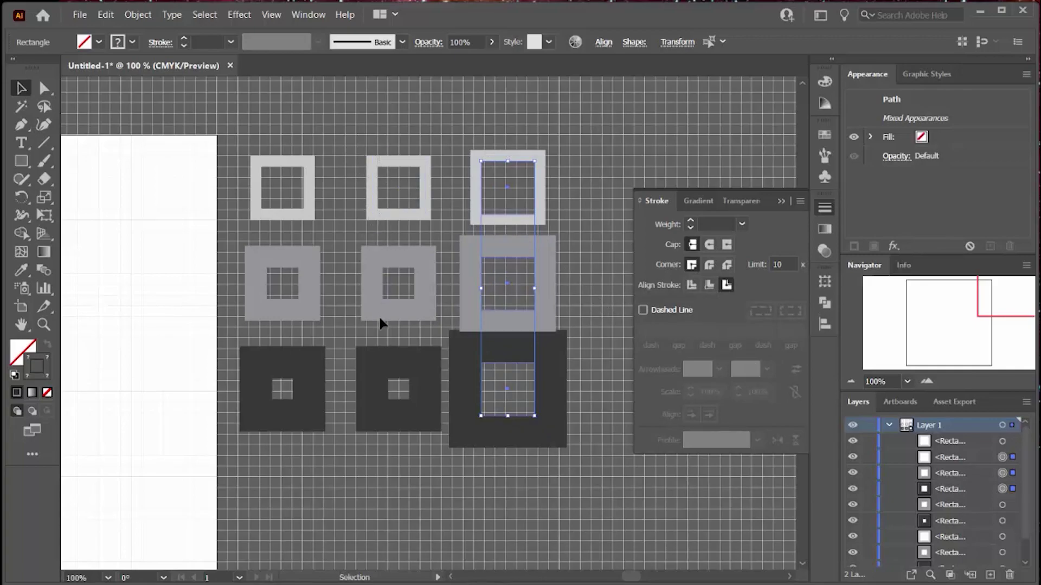
left_click(395, 440)
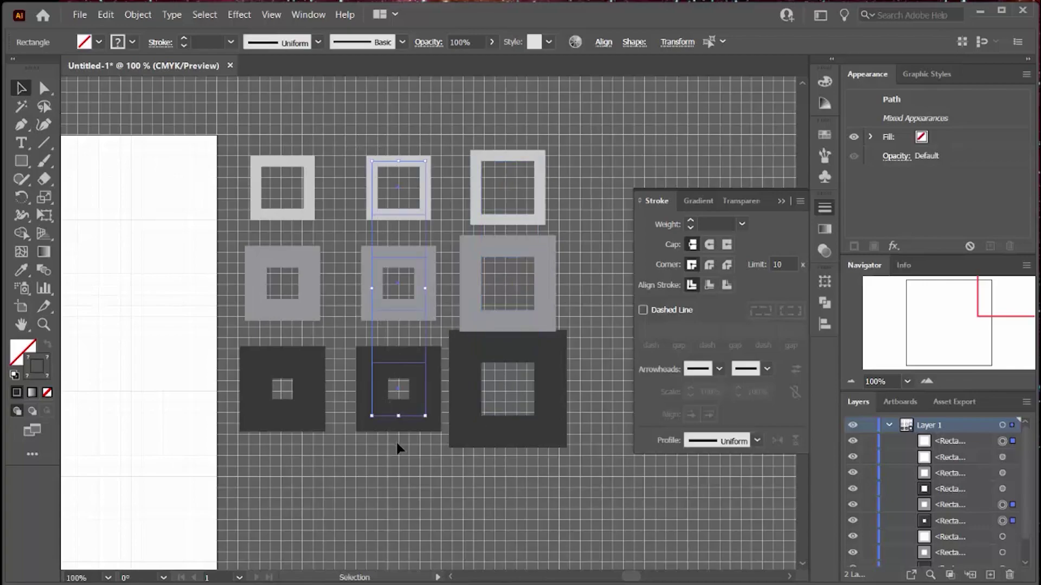
left_click(709, 285)
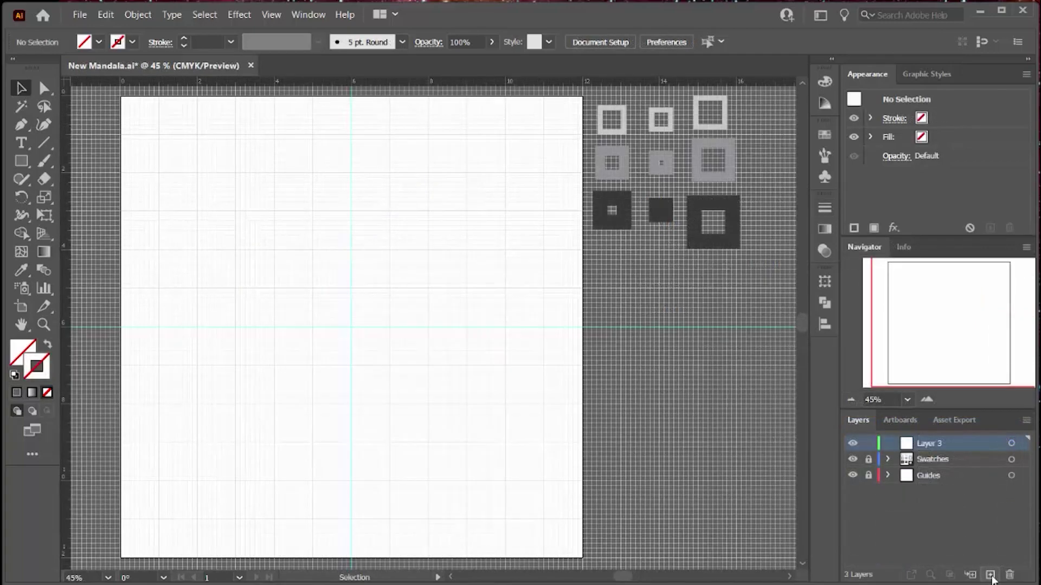
Add three more layers above Layer 3.
left_click(991, 576)
left_click(990, 576)
left_click(991, 575)
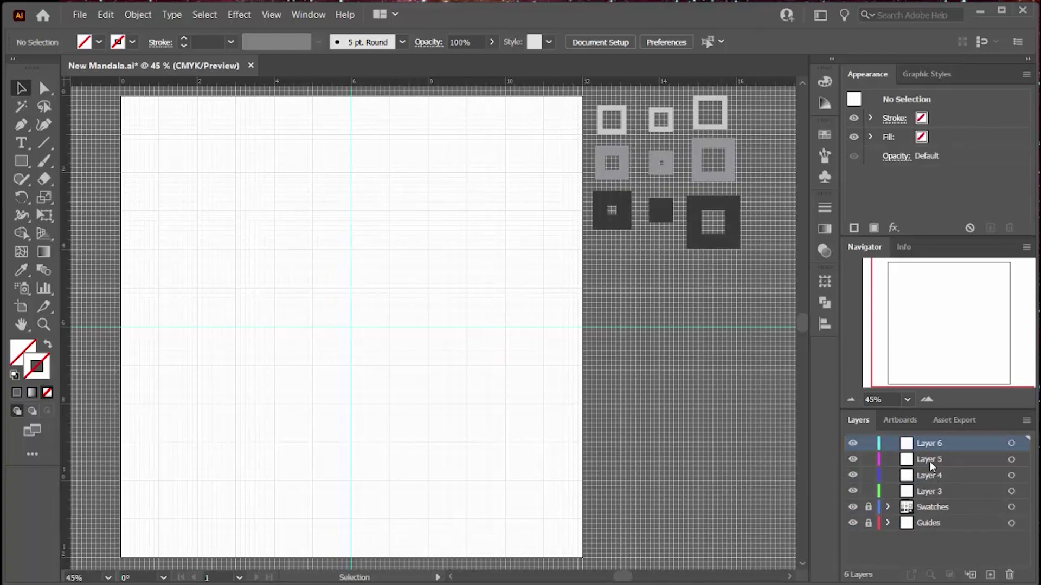
Rename Layer 6 as Top and Layer 5 as Middle.
double_click(933, 444)
type("Top")
double_click(928, 459)
type("Middle")
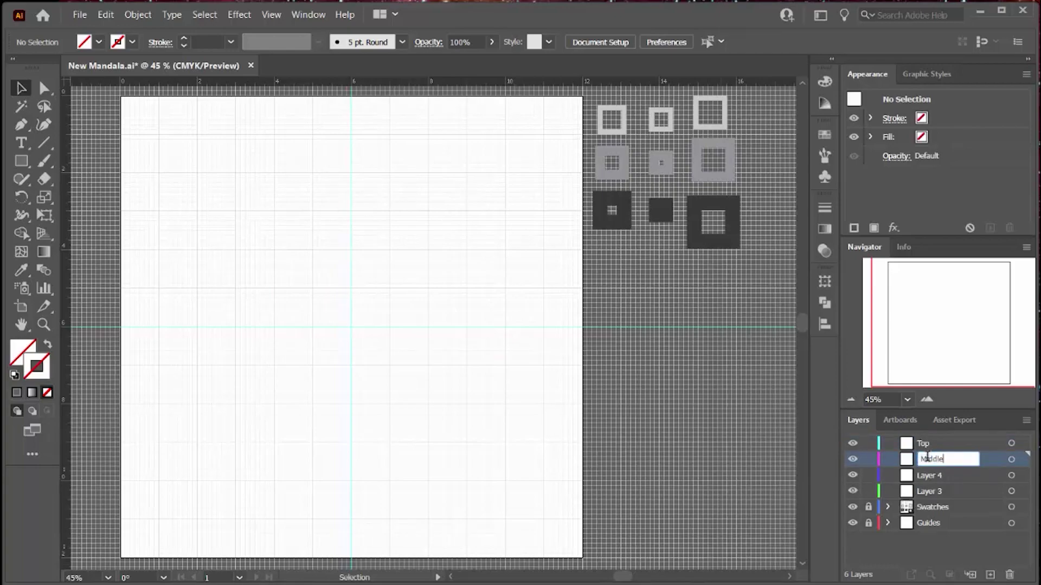
Rename Layer 4 as Background.
double_click(928, 475)
type("Background")
key("Return")
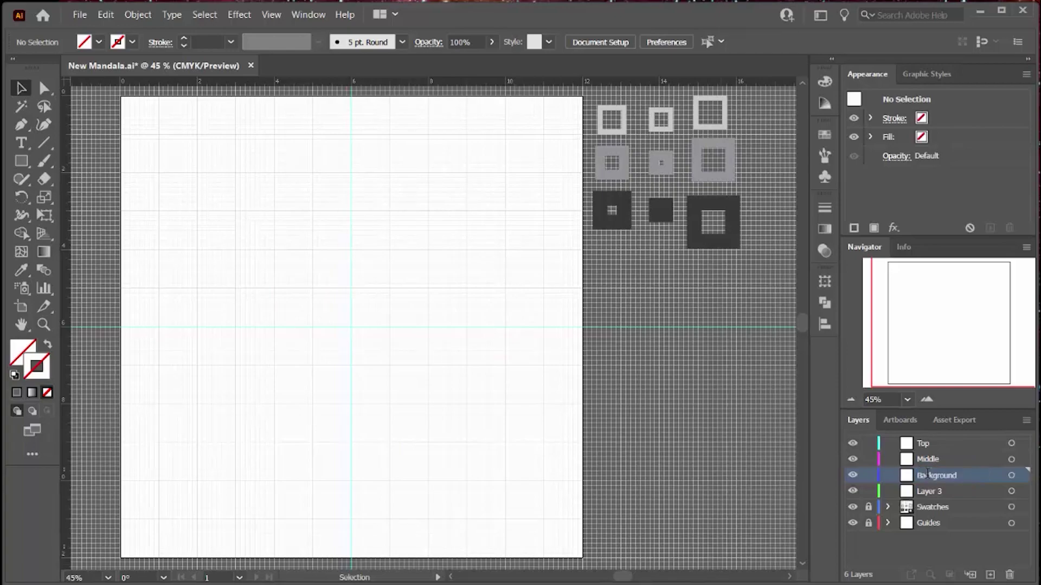
Rename the layer directly beneath Middle as Bottom and Layer 3 as Background.
double_click(927, 475)
type("Bottom")
double_click(930, 491)
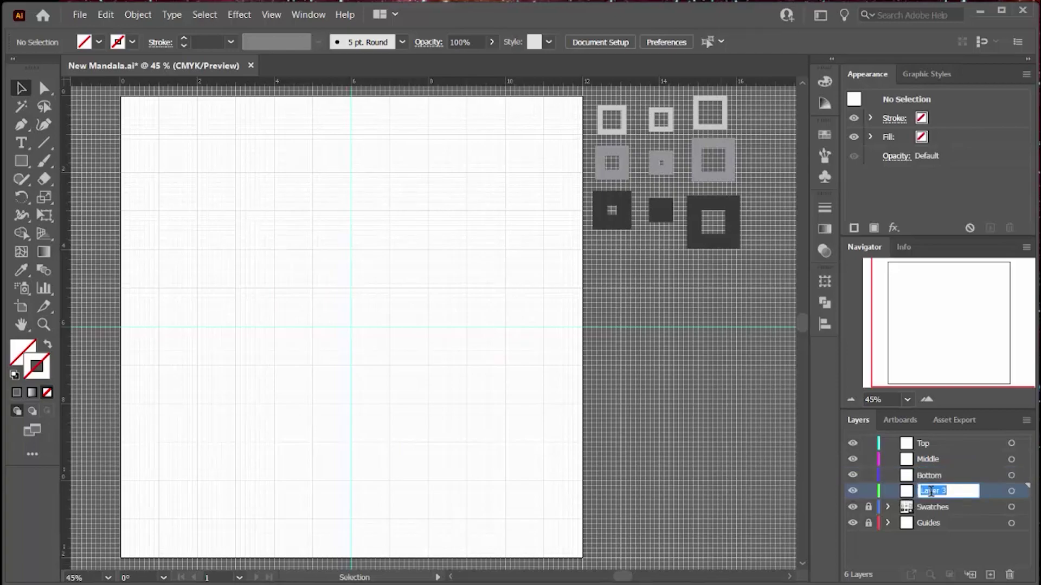
type("Background")
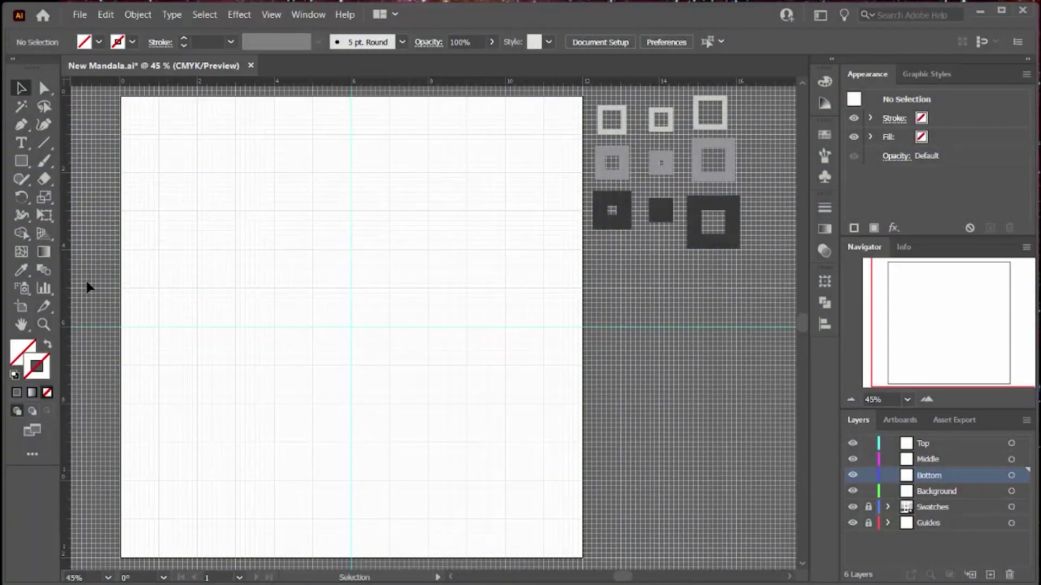
Create a 12 in wide and 12 in high rectangle on the Bottom layer.
left_click(21, 161)
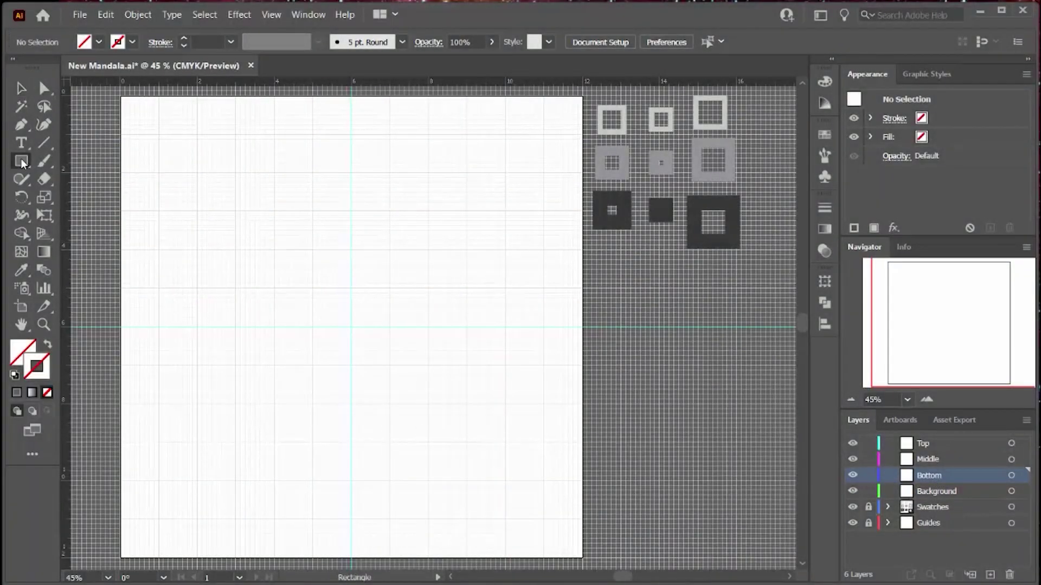
left_click(372, 279)
type("12")
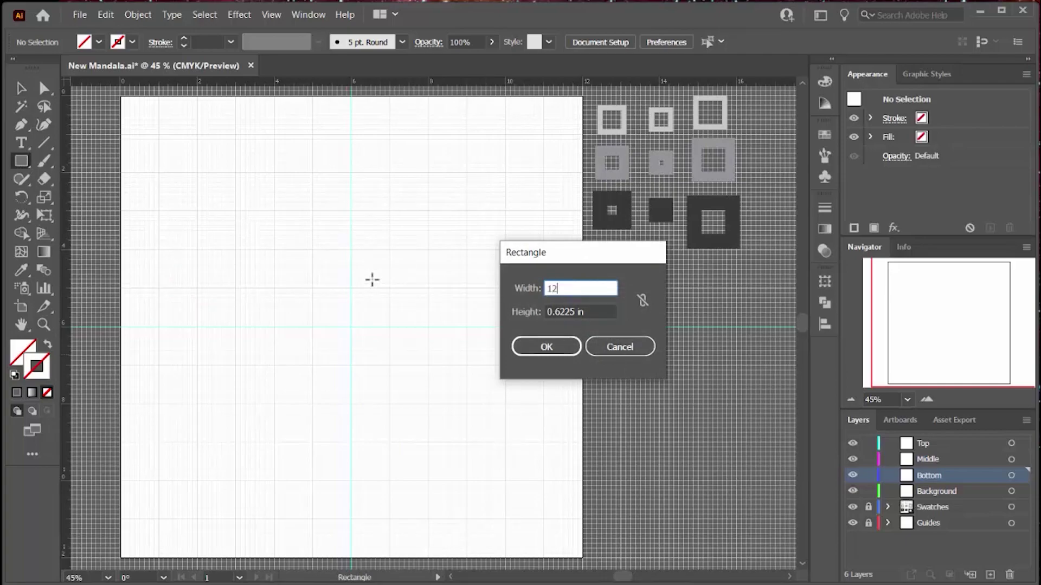
double_click(554, 312)
type("12")
key("Return")
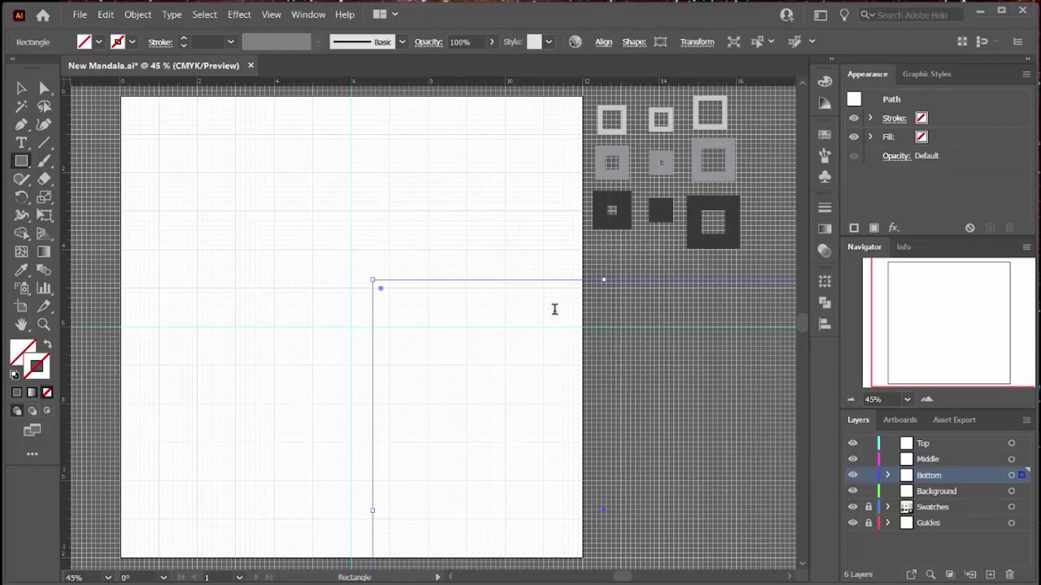
Center the rectangle on the artboard by setting its X and Y position to 6 in.
left_click(697, 42)
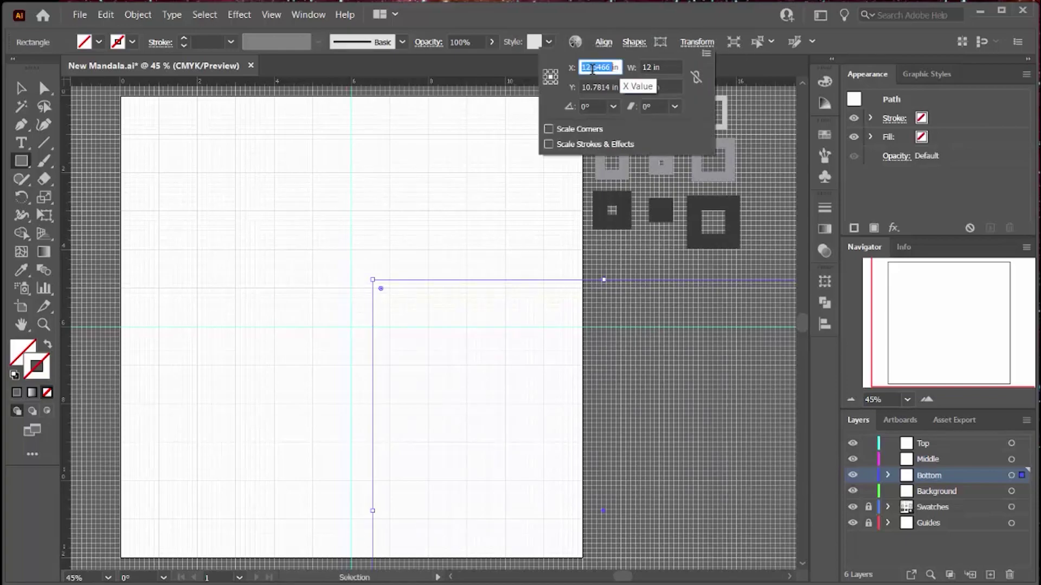
type("6 in")
key("Tab")
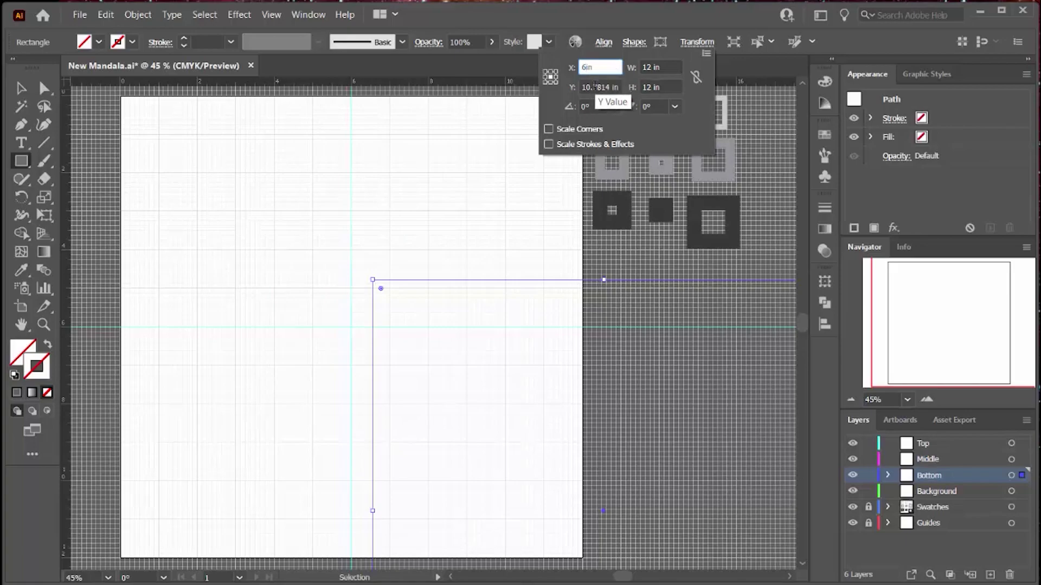
type("6")
key("Return")
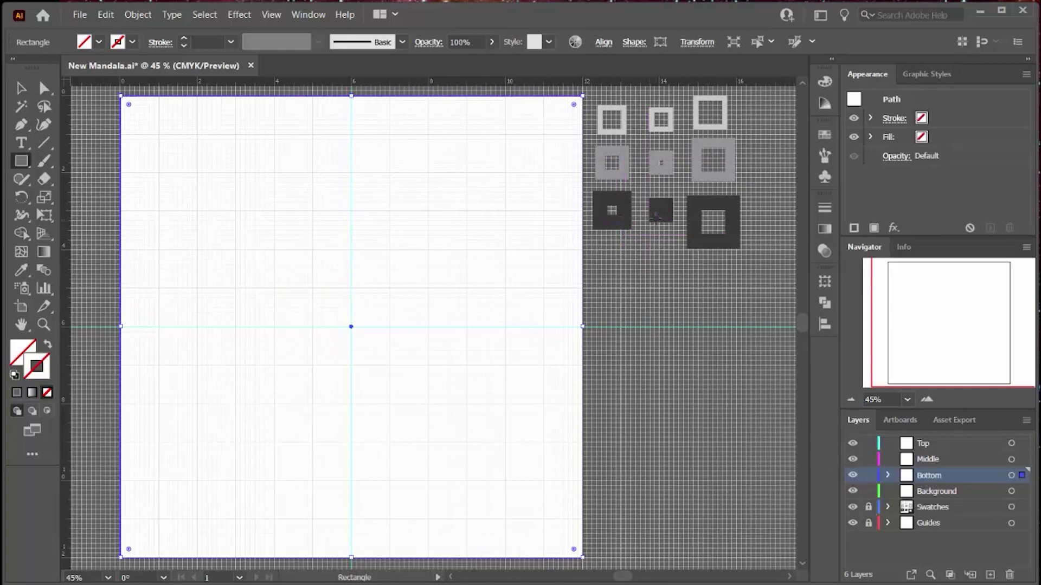
Give the rectangle the dark 27 pt inside-aligned stroke by sampling the dark swatches with the Eyedropper.
left_click(26, 271)
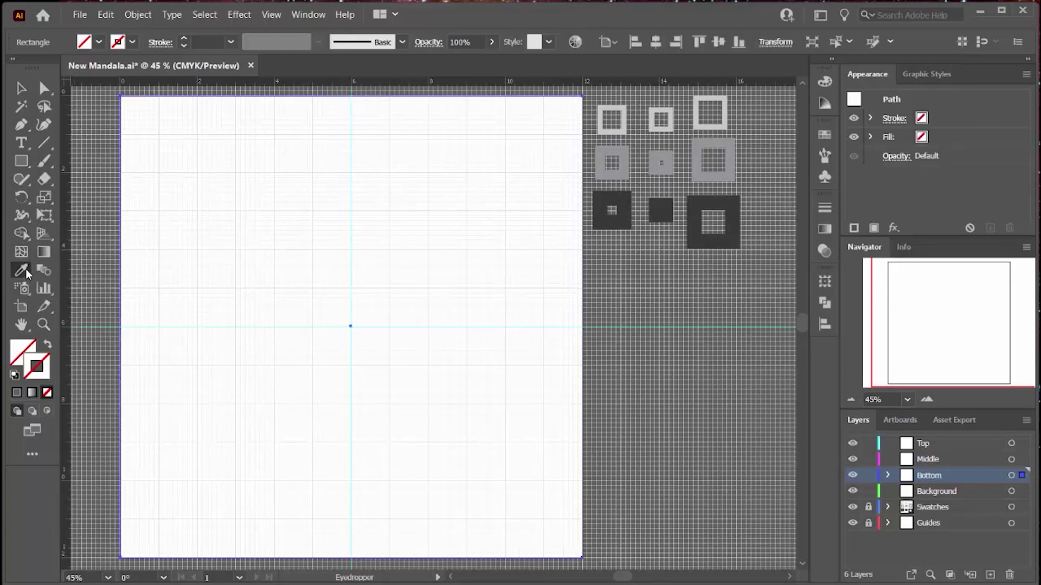
left_click(720, 240)
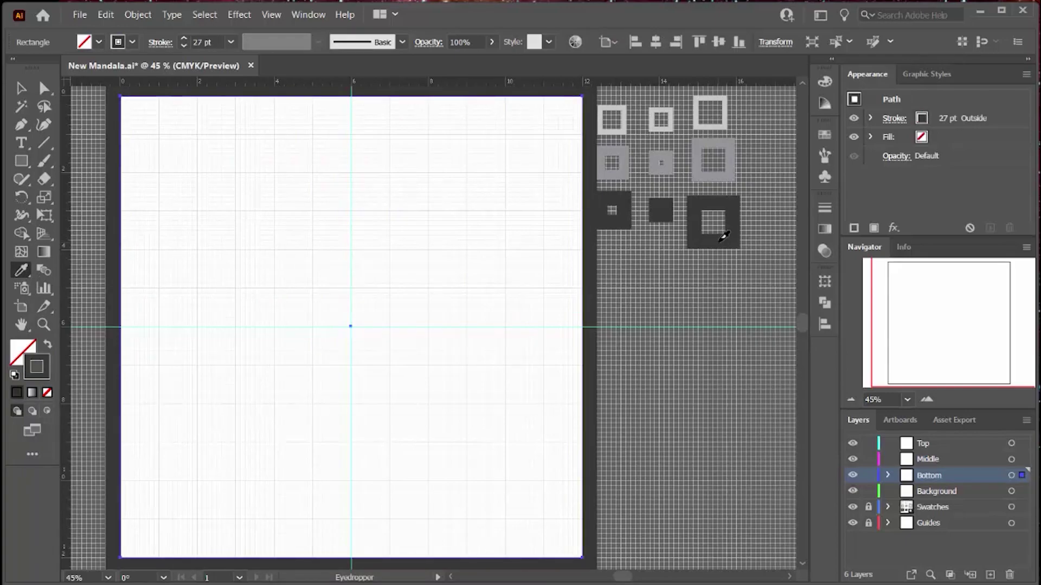
left_click(669, 213)
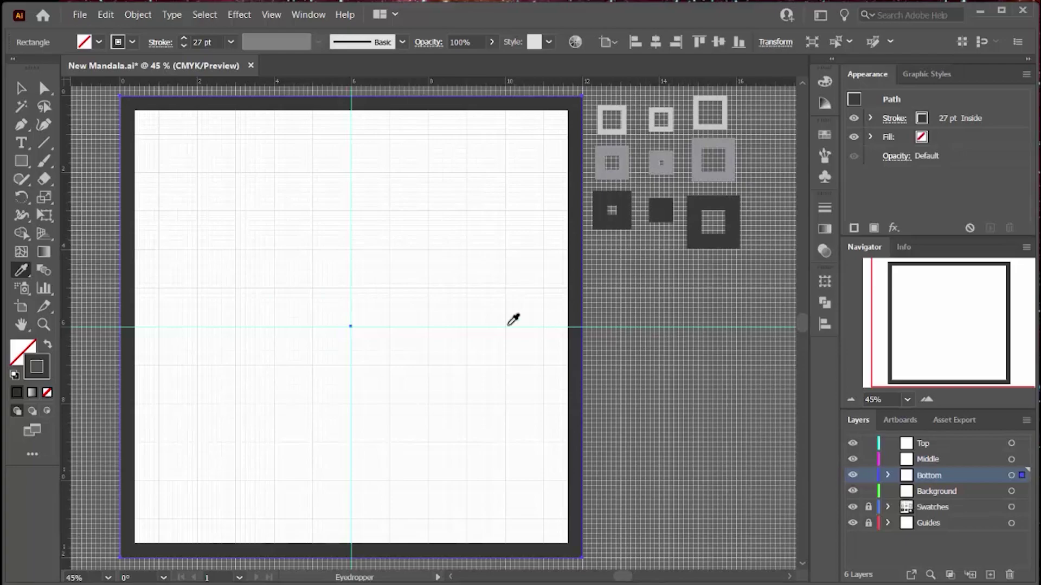
left_click(22, 88)
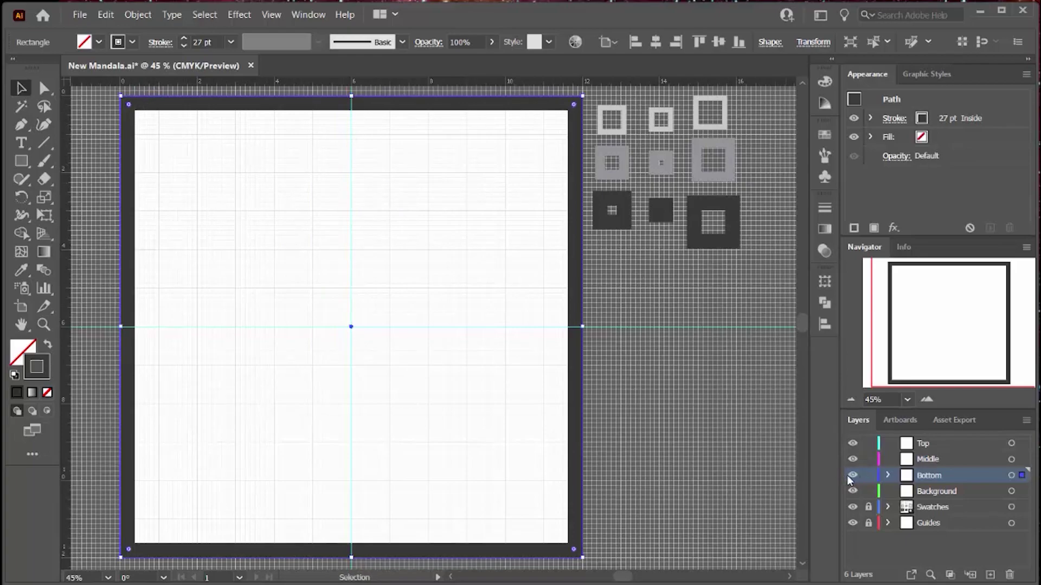
Lock and hide the Bottom layer.
left_click(867, 476)
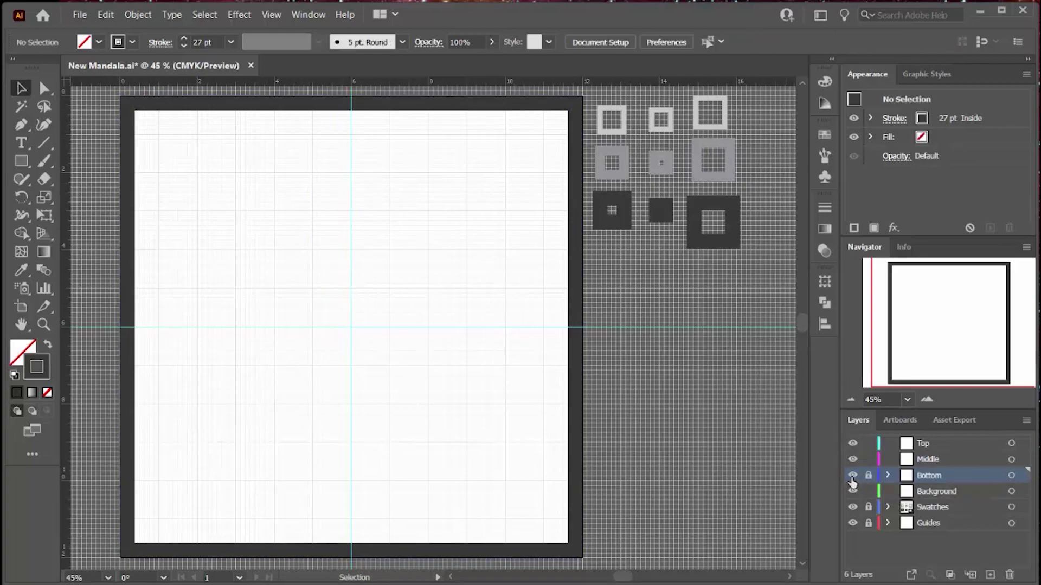
left_click(854, 475)
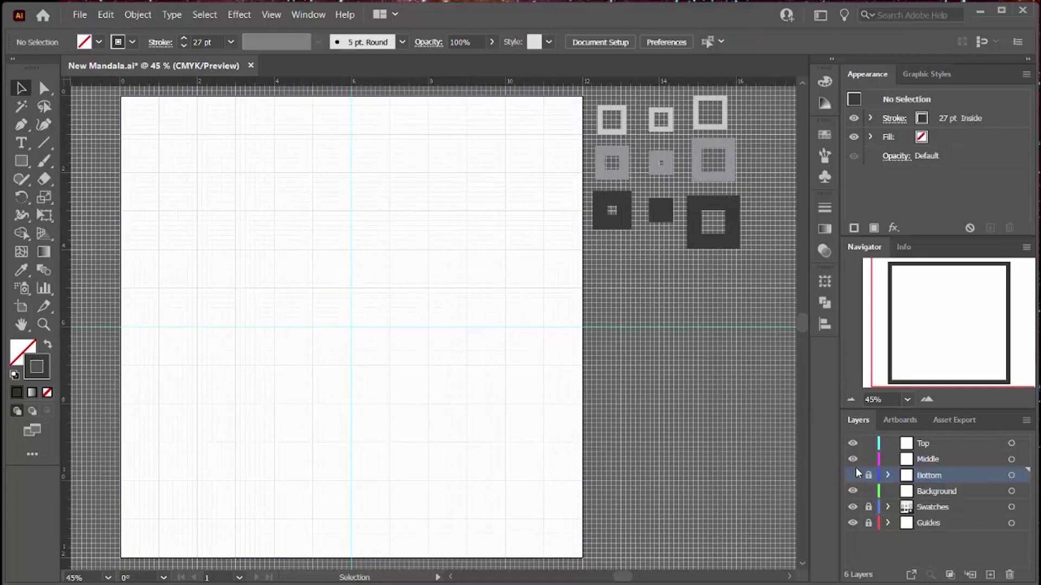
Paste the bordered rectangle onto the Middle layer and center it by setting its X and Y position to 6 in.
left_click(943, 459)
key("ctrl+v")
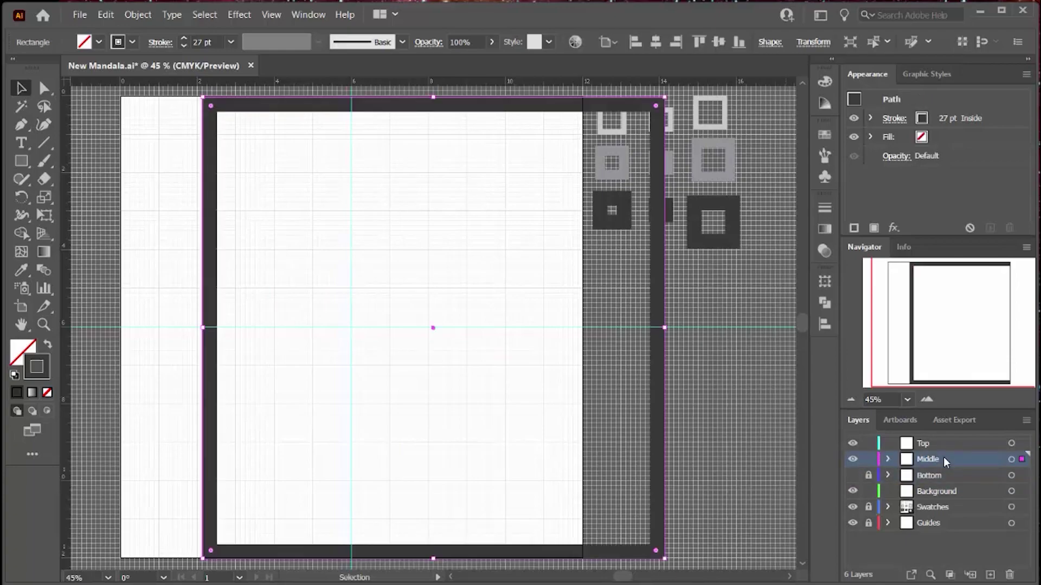
left_click(812, 42)
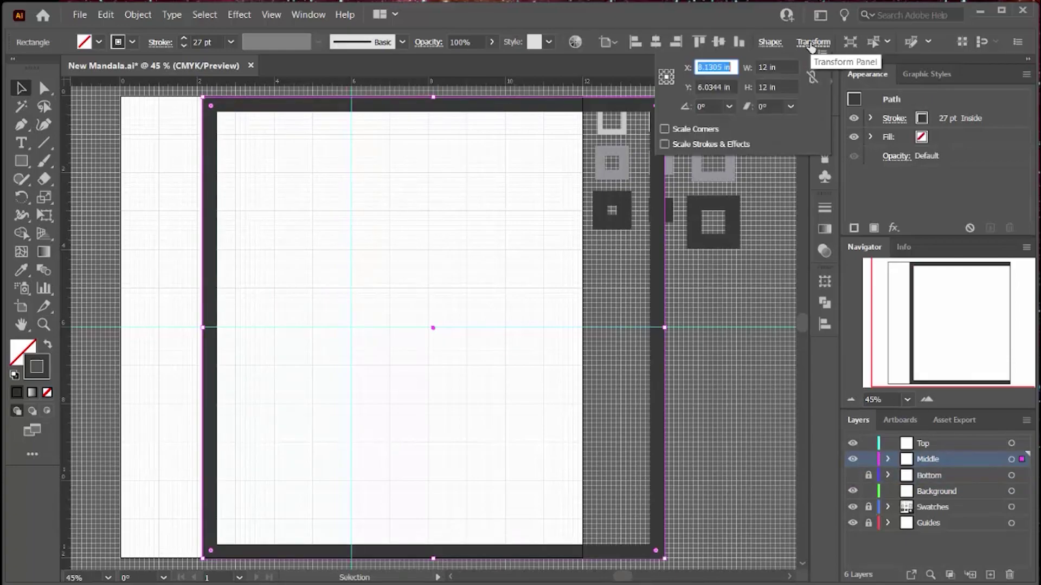
type("6")
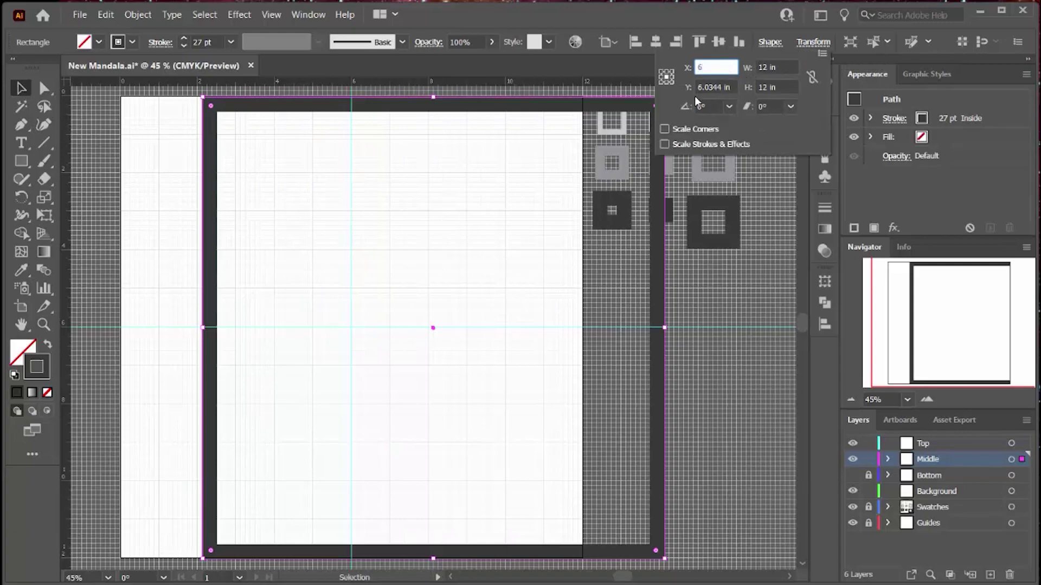
key("Tab")
type("6")
key("Return")
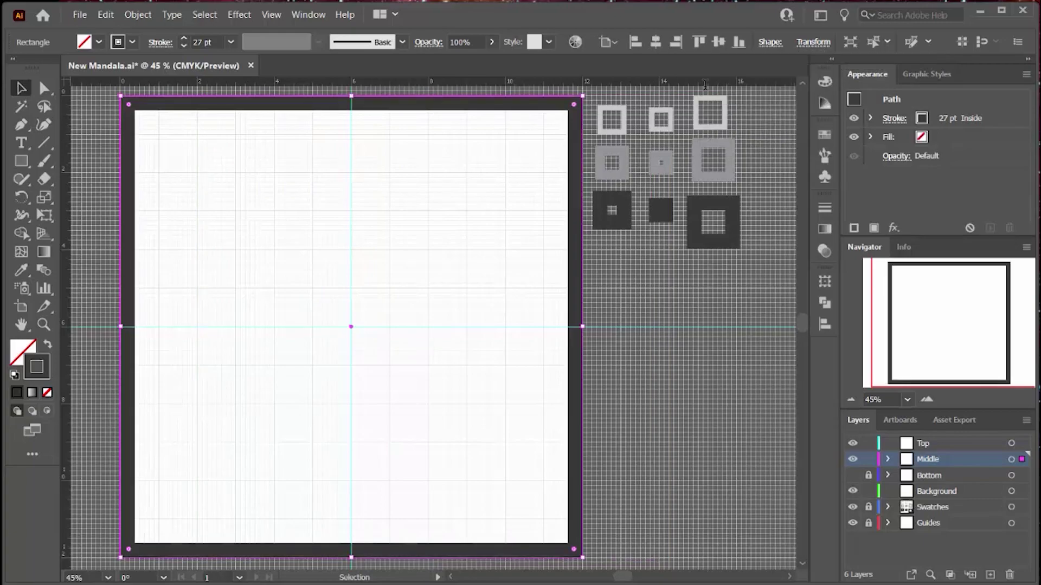
Give the Middle rectangle the mid-gray 18 pt inside stroke with the Eyedropper, check it against the Bottom border, and lock the Middle layer.
key("i")
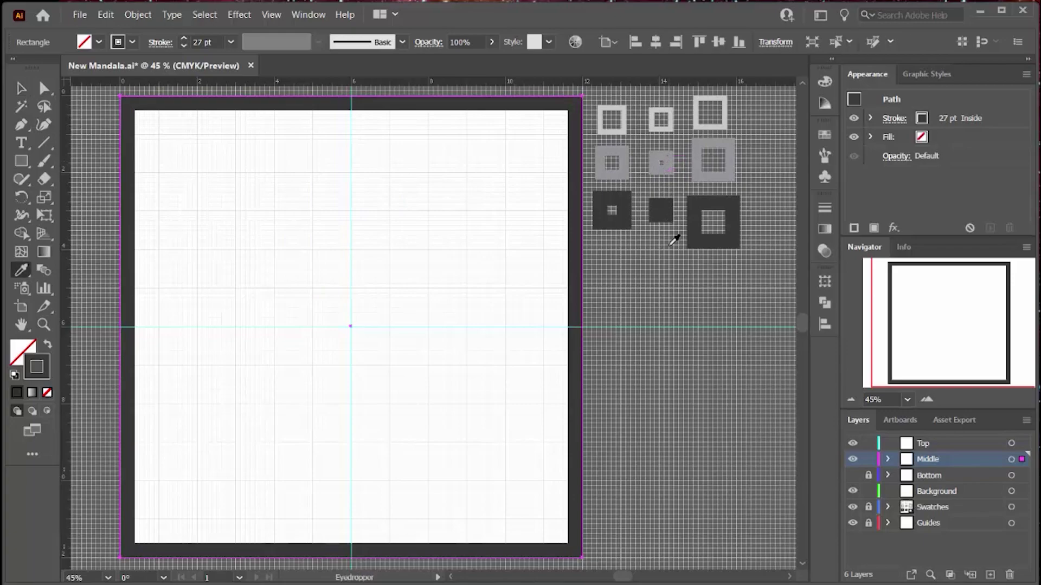
left_click(672, 168)
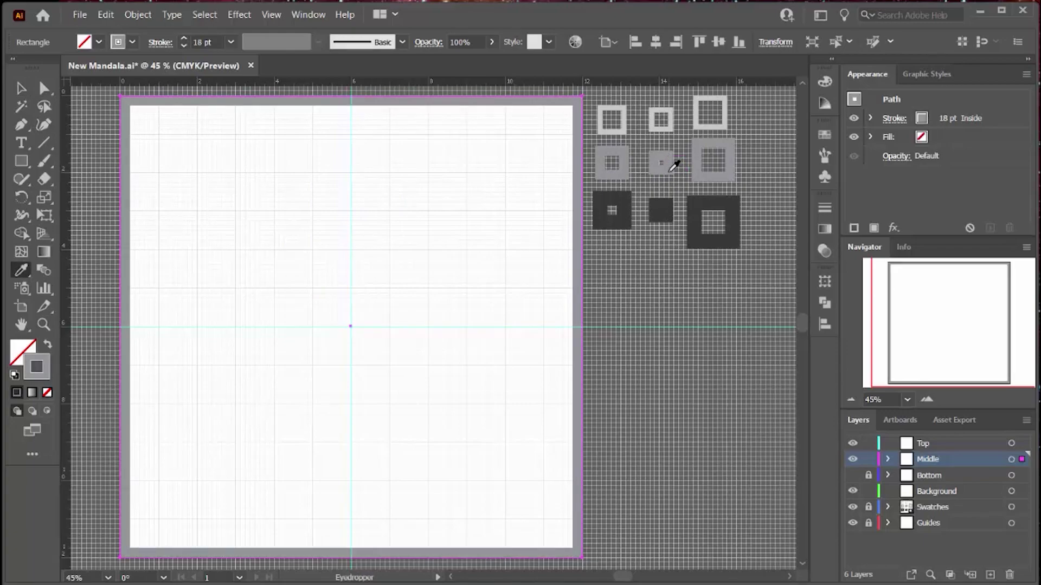
left_click(852, 476)
left_click(853, 475)
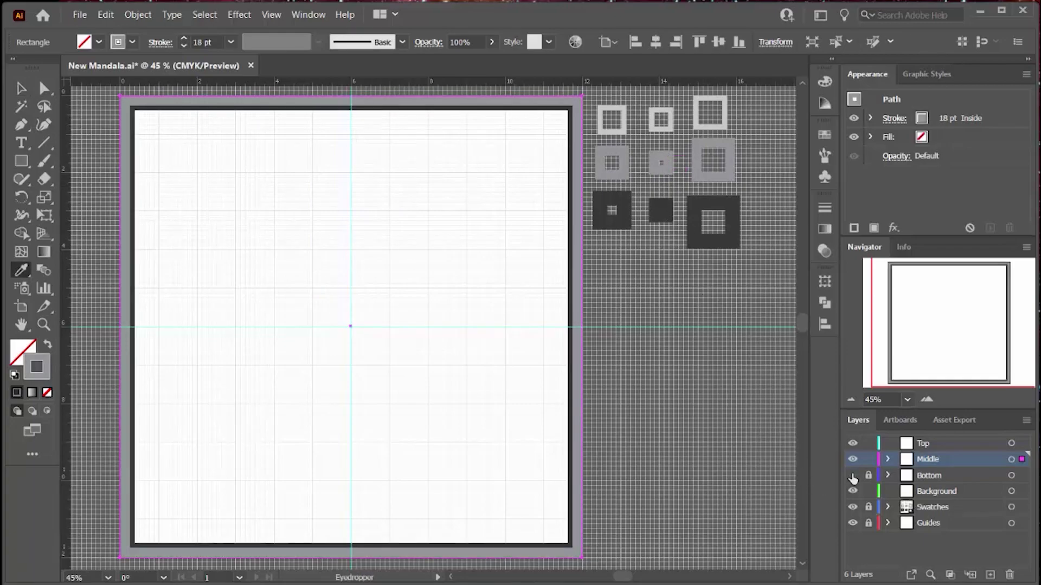
left_click(868, 459)
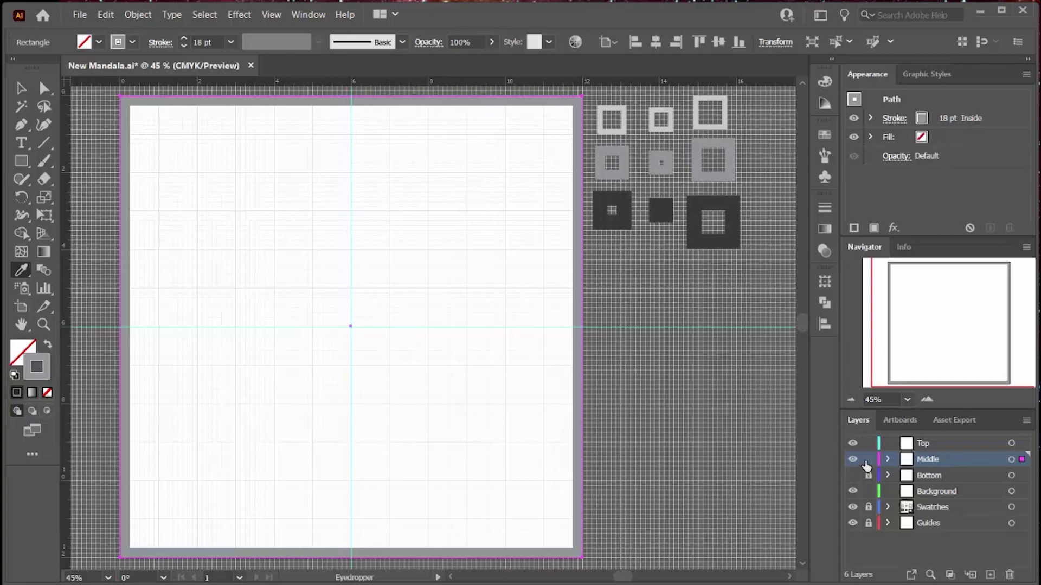
Paste the rectangle onto the Top layer and center it on the artboard at an X and Y position of 6 in.
left_click(939, 441)
key("ctrl+v")
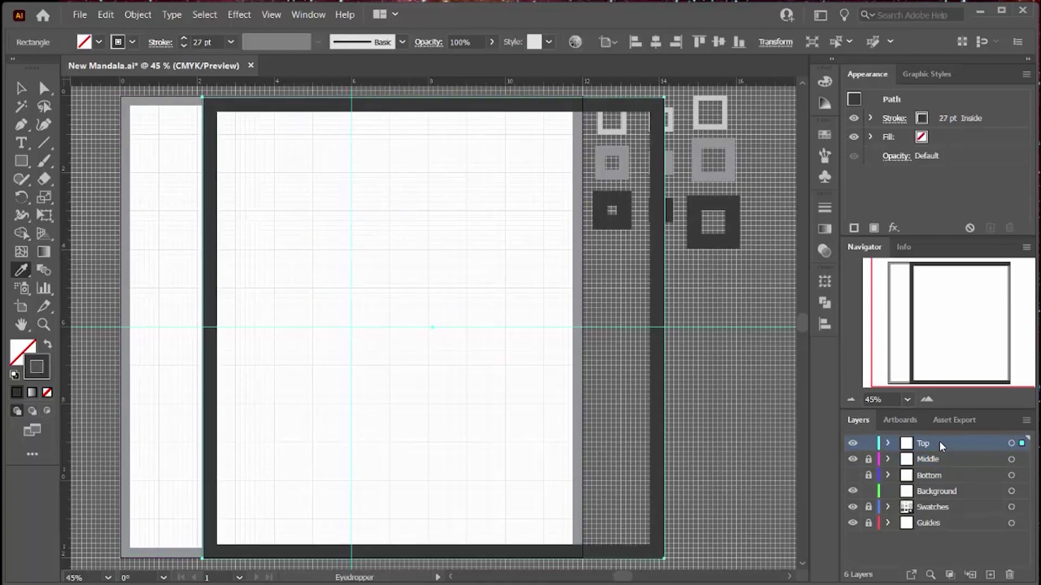
key("v")
left_click(775, 42)
type("6")
key("Return")
key("Escape")
Give the Top rectangle the light gray 9 pt inside stroke by sampling its swatch, and lock the Top layer.
key("i")
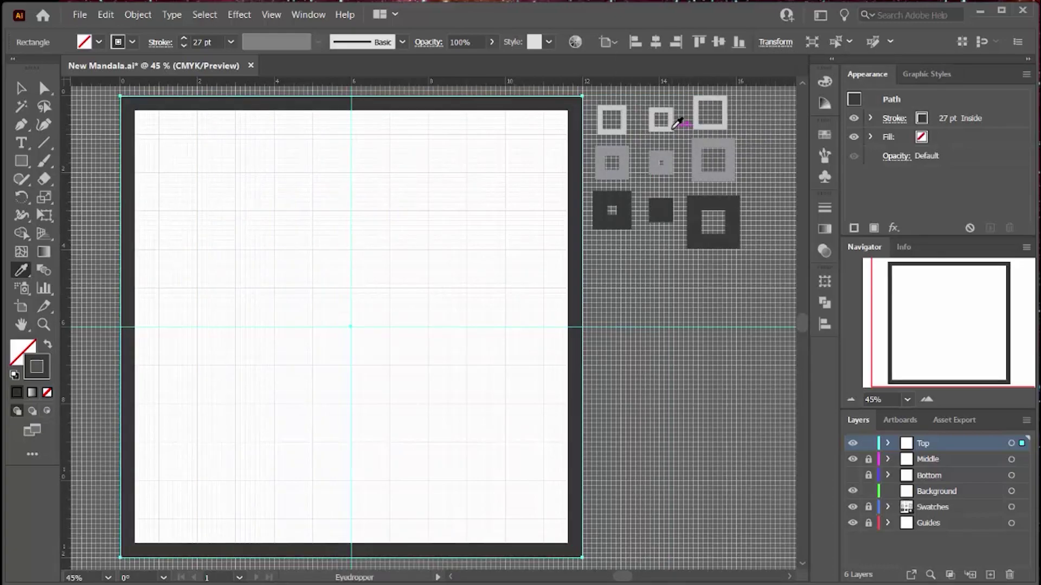
left_click(674, 127)
left_click(868, 443)
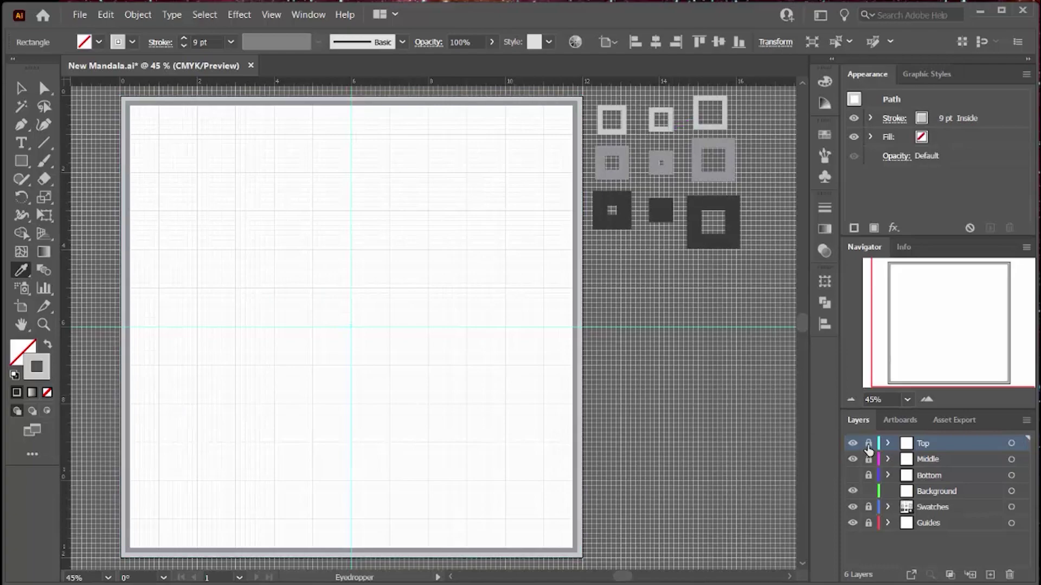
Hide the Top, Middle and Bottom layers and create a 12 in by 12 in rectangle on the Background layer.
left_click(852, 475)
left_click_drag(852, 475, 852, 444)
key("m")
left_click(367, 274)
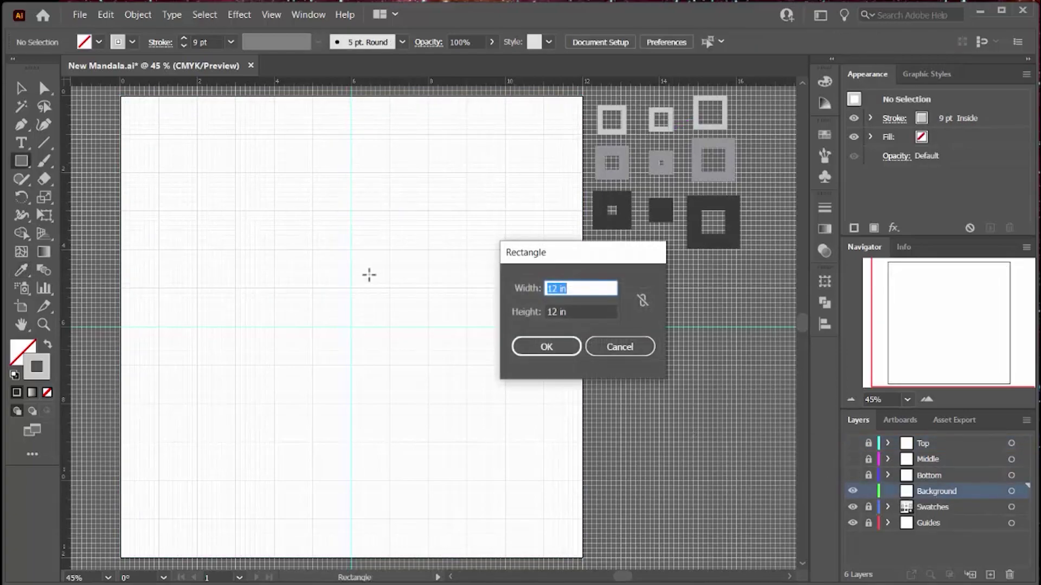
left_click(538, 350)
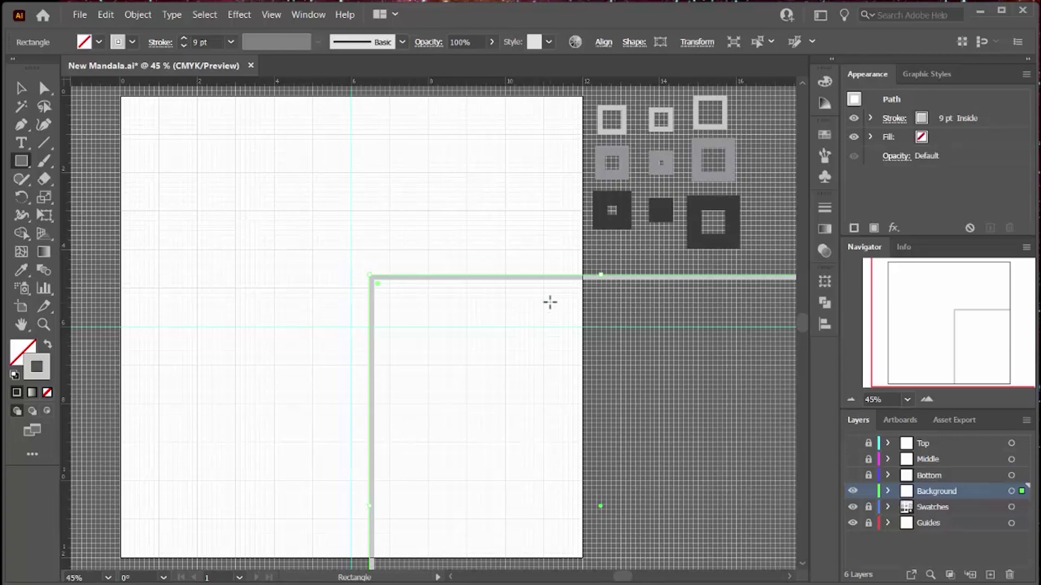
Swap the Background rectangle's light gray stroke to its fill and center it at an X and Y position of 6 in.
left_click(48, 346)
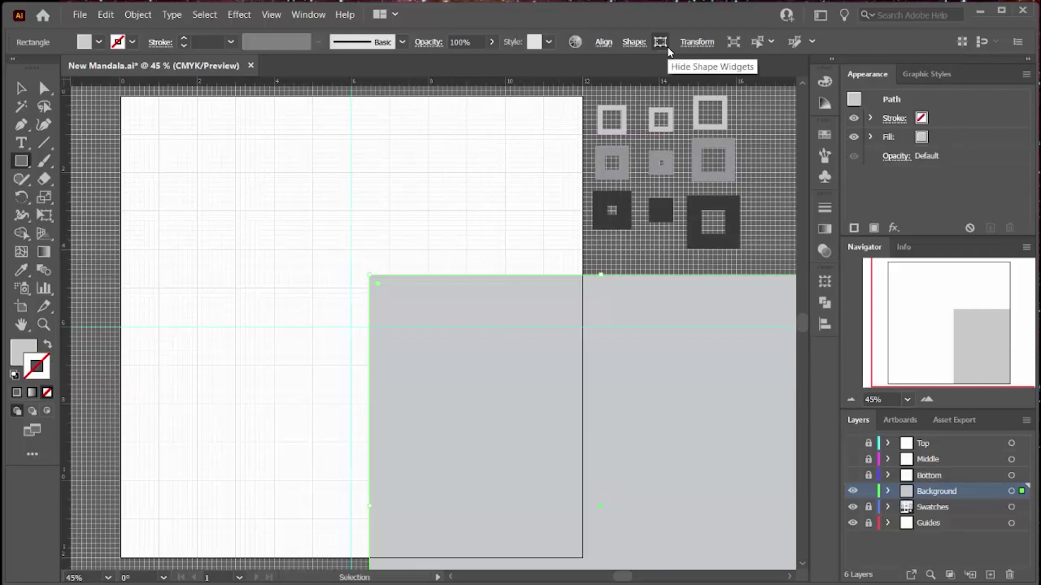
left_click(682, 43)
type("6")
double_click(597, 88)
type("6")
key("Return")
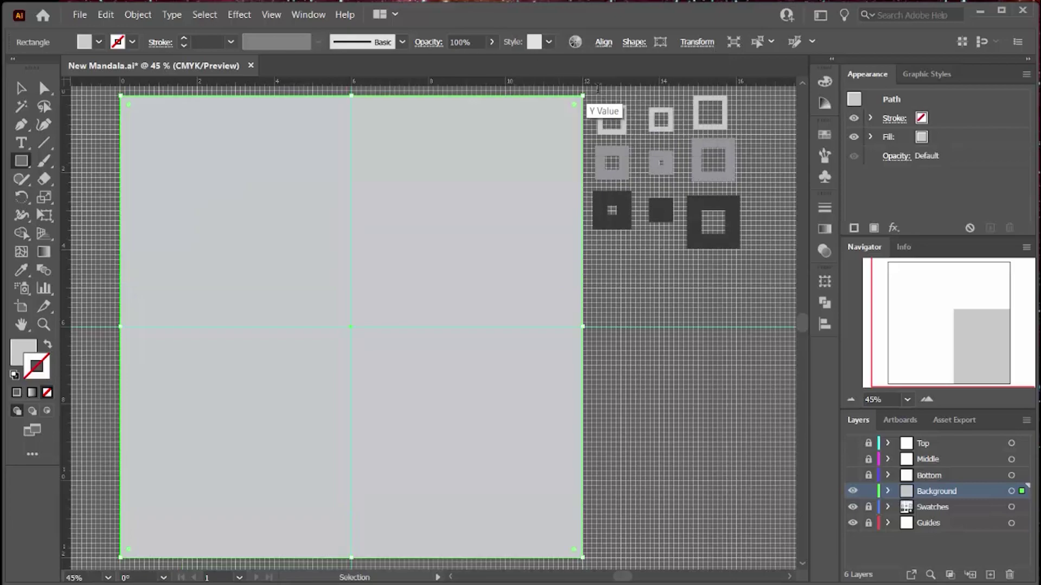
Lock the Background layer and show the Bottom, Middle and Top layers again.
left_click(868, 491)
left_click(852, 475)
left_click(853, 459)
left_click(854, 460)
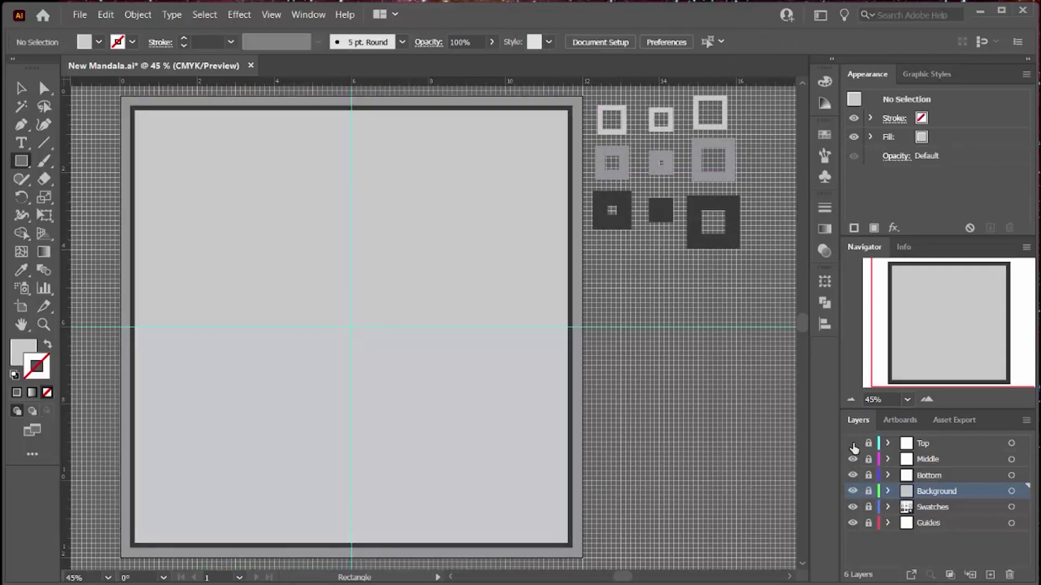
left_click(853, 443)
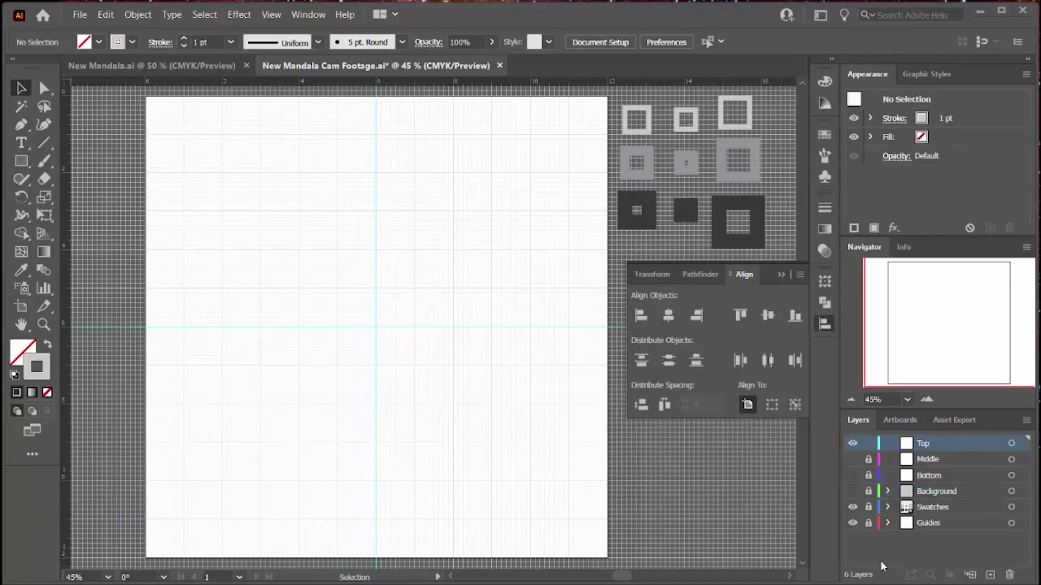
Draw an ellipse about 1.18 in wide and 2.92 in high from the artboard center, and sample the light gray 9 pt stroke onto it.
left_click(21, 160)
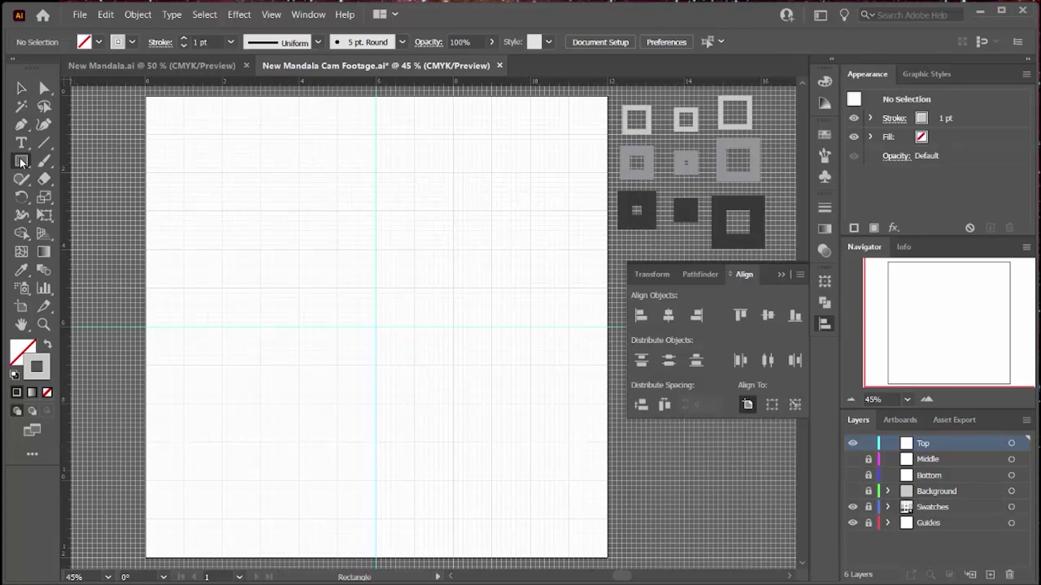
left_click(71, 197)
left_click_drag(374, 327, 353, 270)
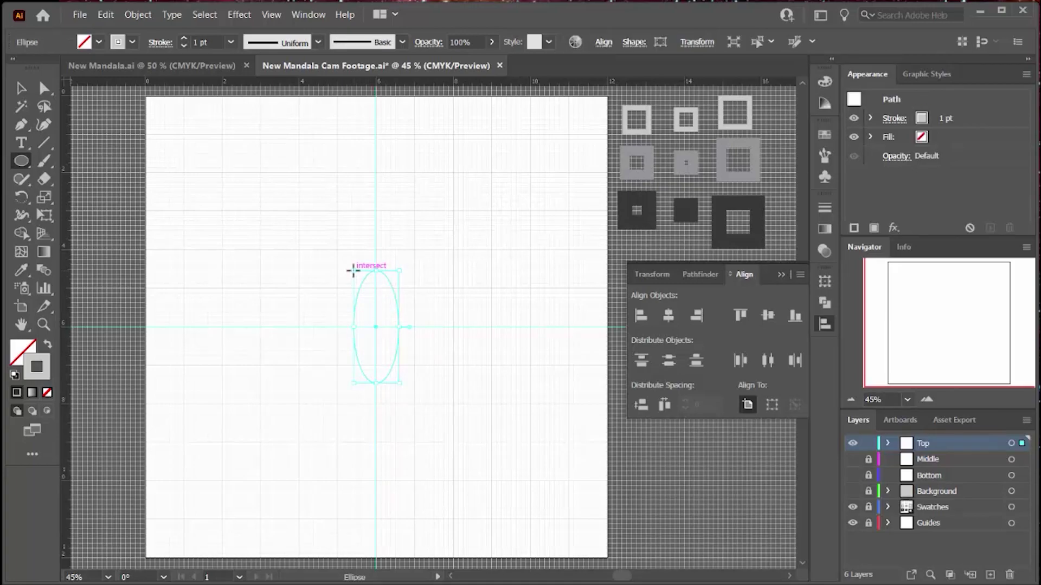
key("i")
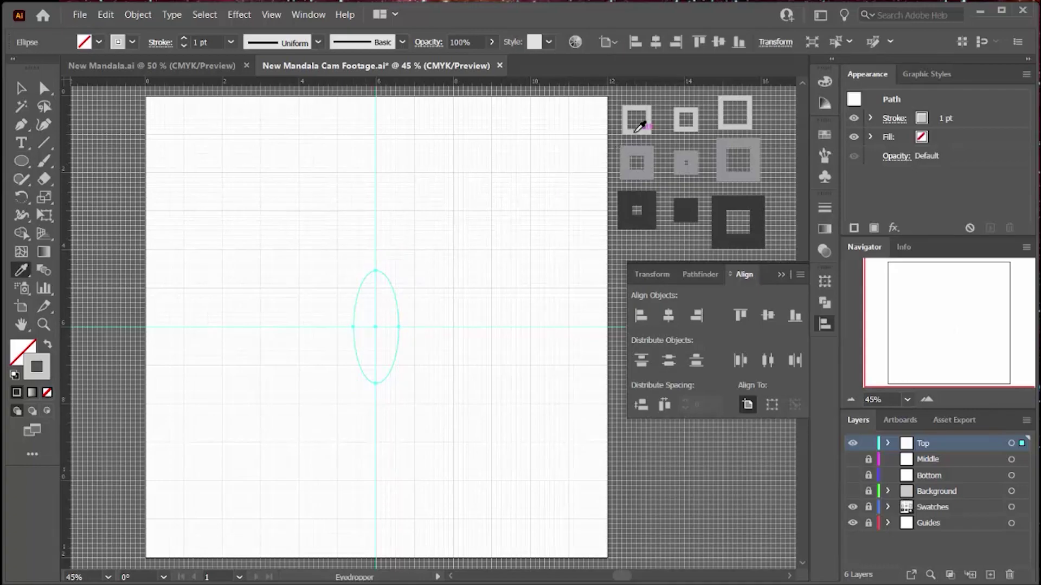
left_click(637, 130)
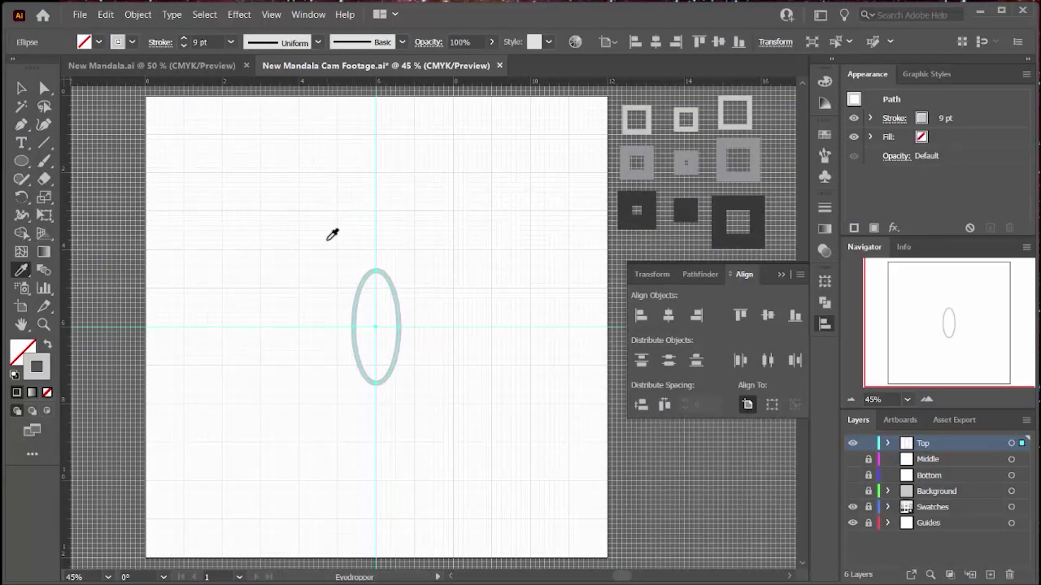
Make a copy of the ellipse rotated 45° about the artboard center.
key("v")
left_click(21, 198)
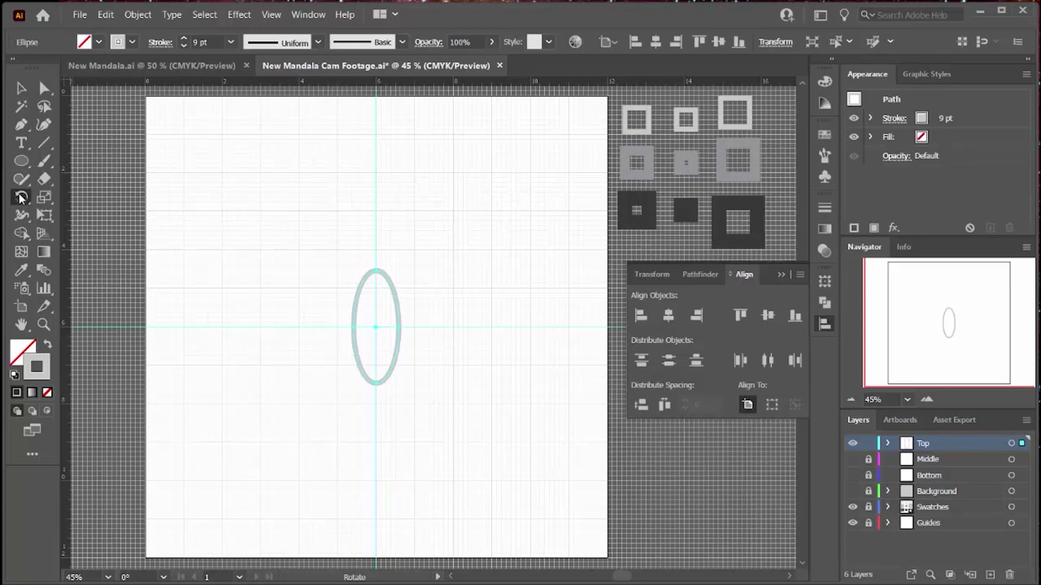
left_click(376, 328)
double_click(20, 200)
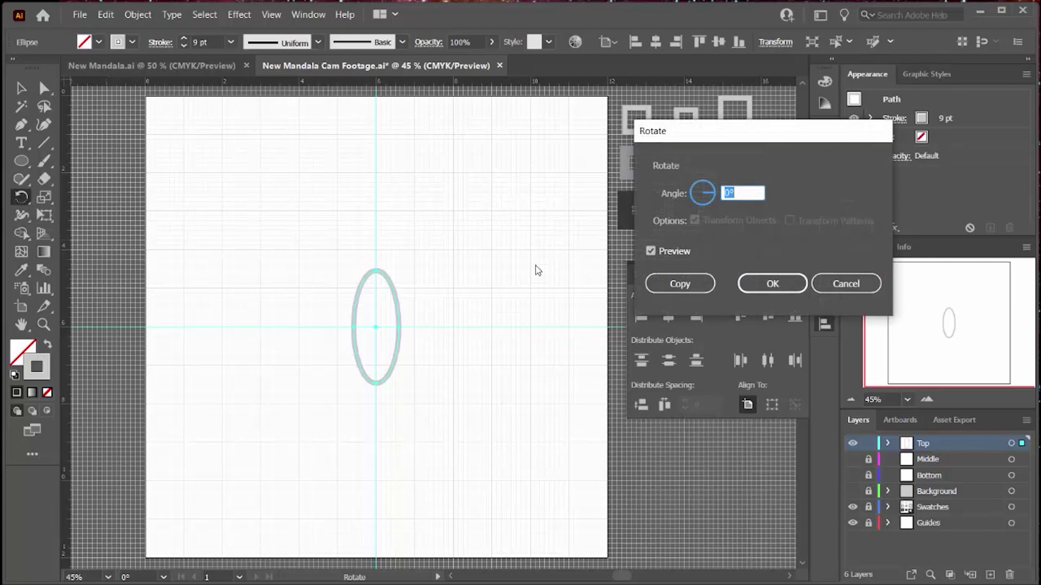
type("45")
left_click(672, 282)
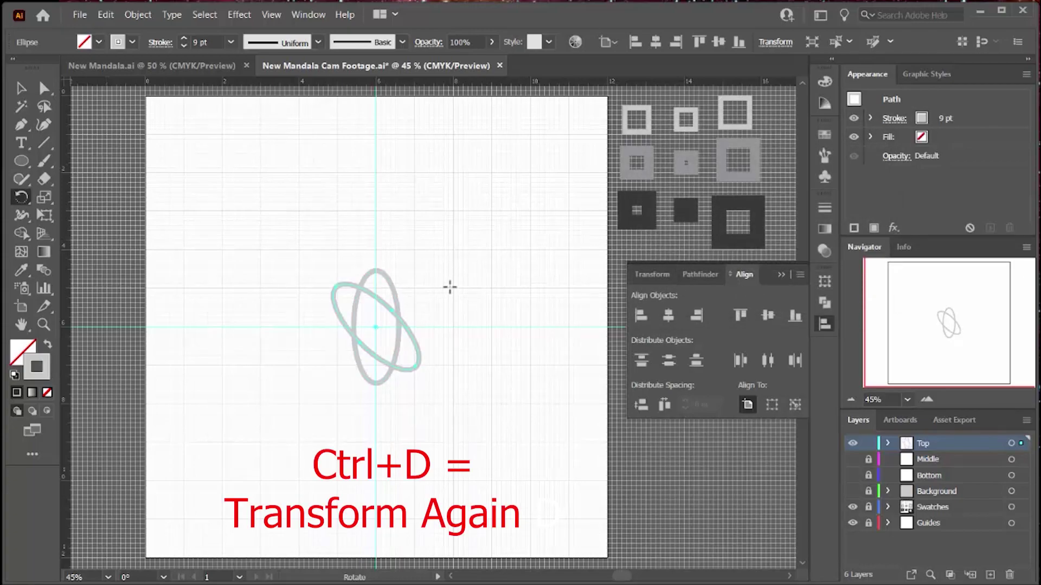
Repeat the rotated copy twice to complete the eight-petal flower, and deselect it.
key("ctrl")
key("ctrl+d")
key("ctrl+d")
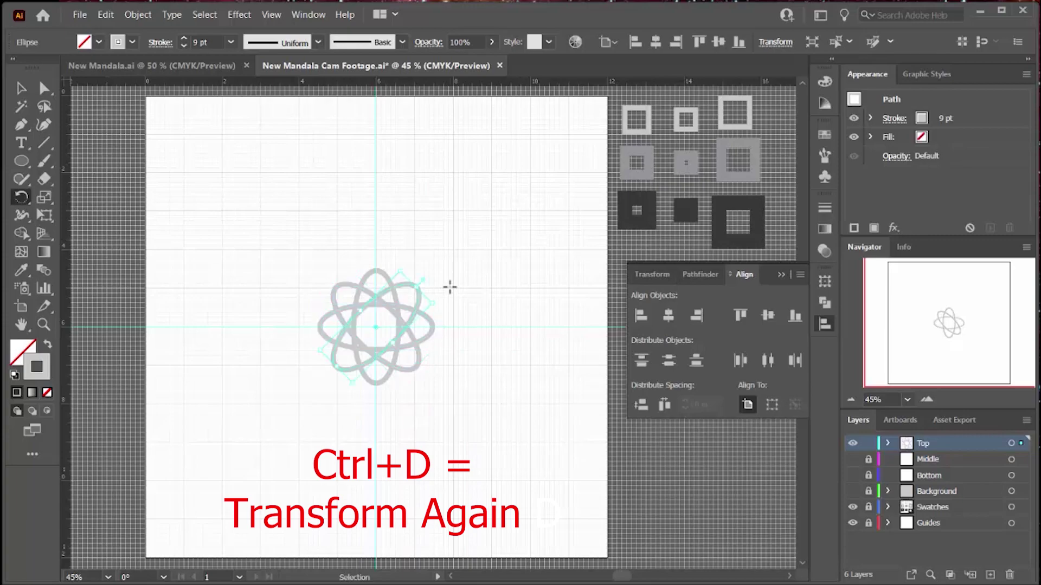
key("v")
left_click(242, 200)
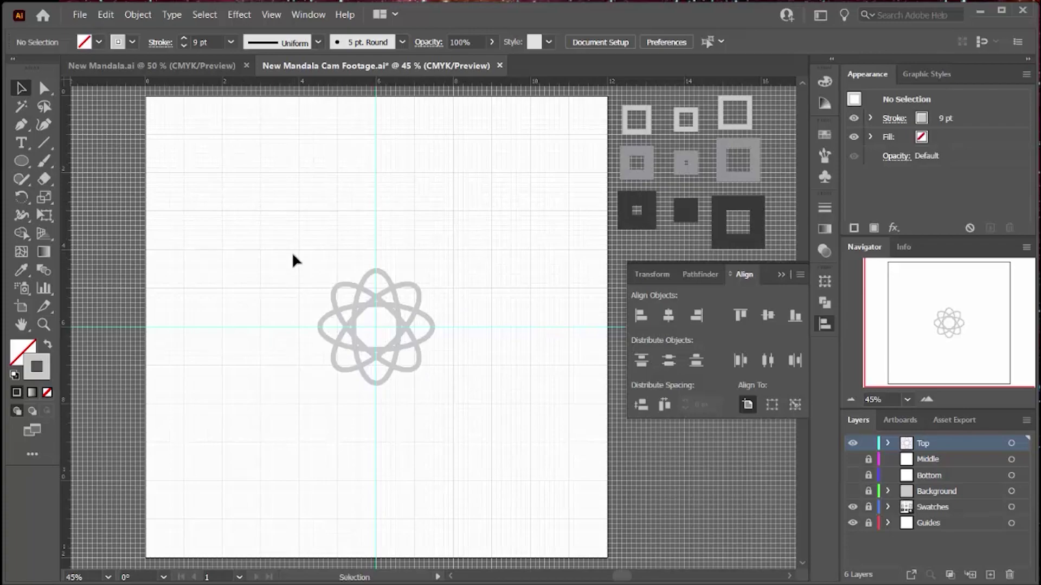
Copy the whole flower, lock the Top layer, and paste the flower onto the visible, unlocked Middle layer.
left_click_drag(292, 255, 464, 419)
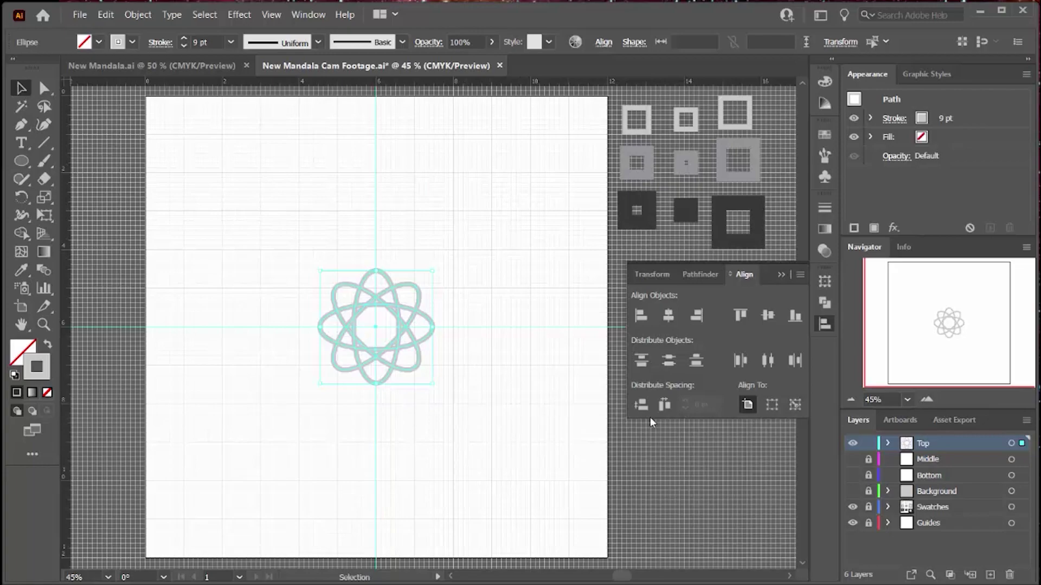
left_click(867, 444)
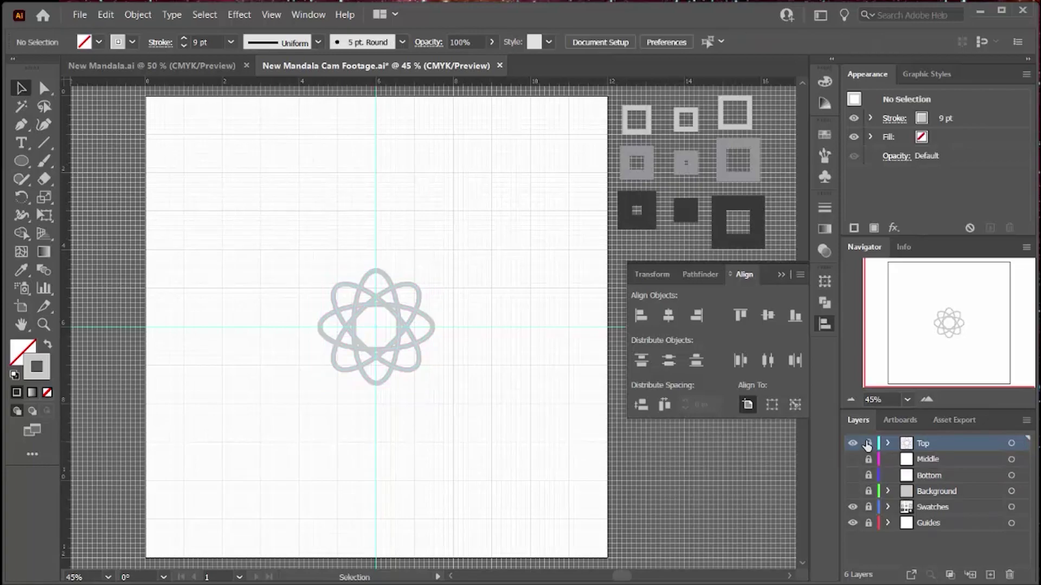
left_click(853, 459)
left_click(938, 460)
key("ctrl+v")
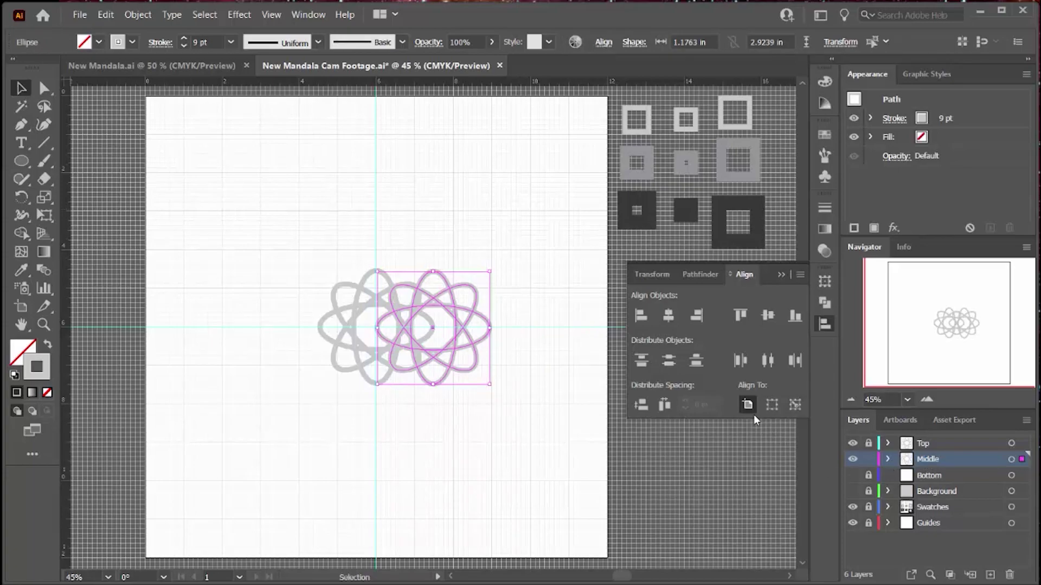
Align the Middle flower to the artboard's horizontal center and give it the mid-gray 18 pt stroke by sampling its swatch.
left_click(667, 315)
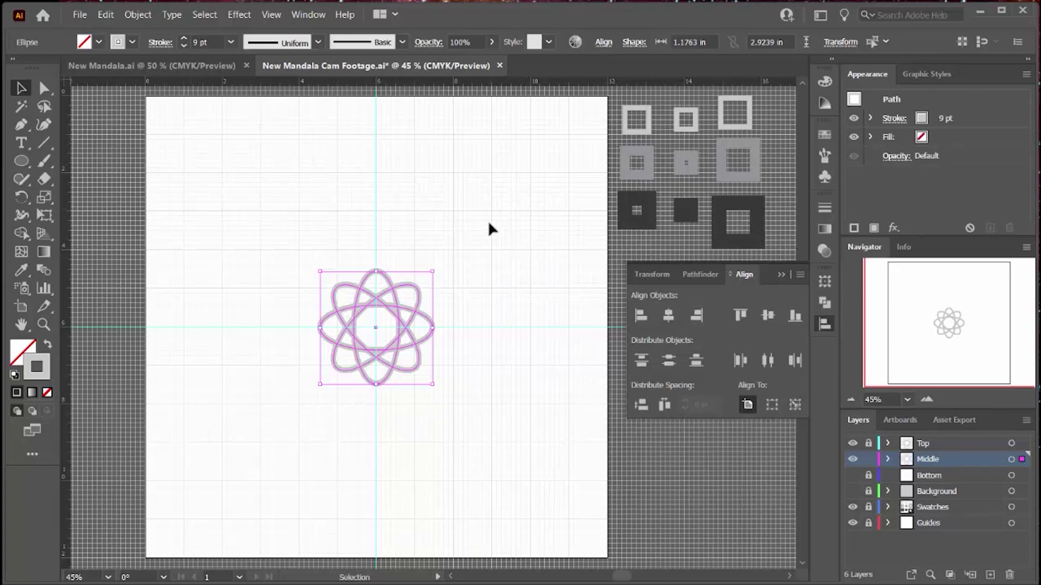
key("i")
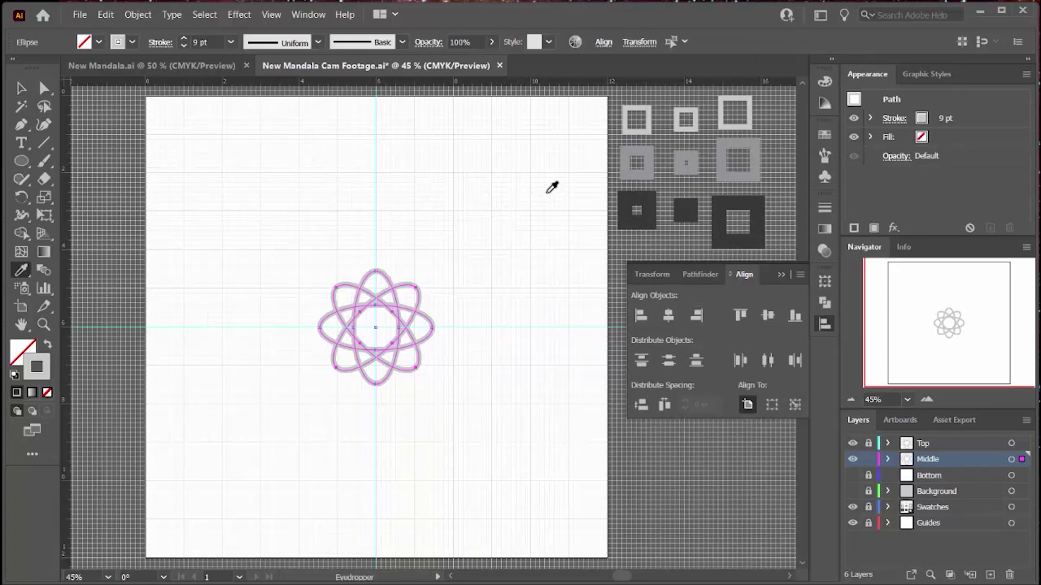
left_click(626, 172)
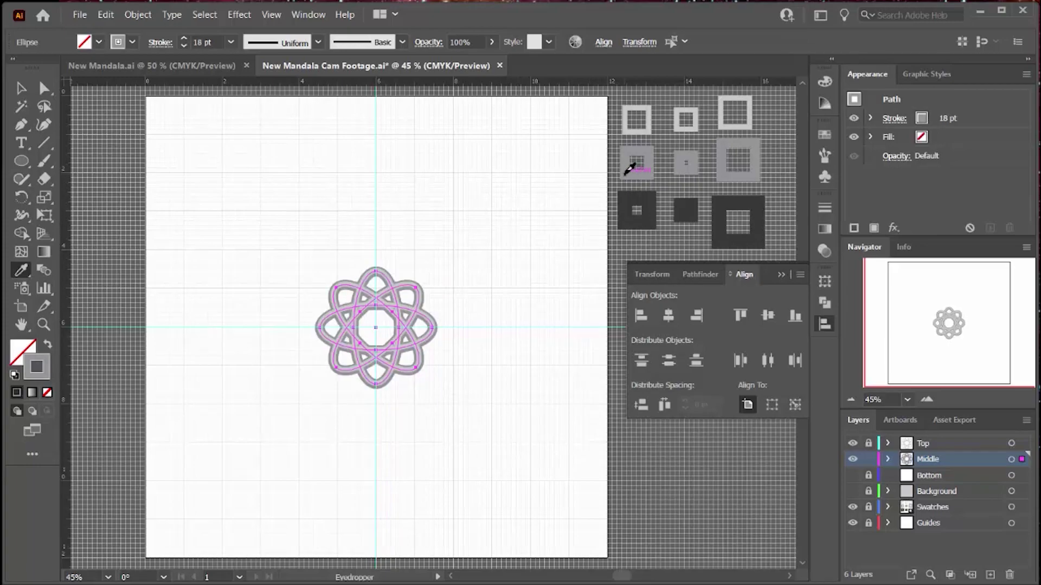
Lock the Middle layer, show and unlock the Bottom layer, and paste the flower onto it.
left_click(868, 459)
left_click(854, 476)
left_click(868, 476)
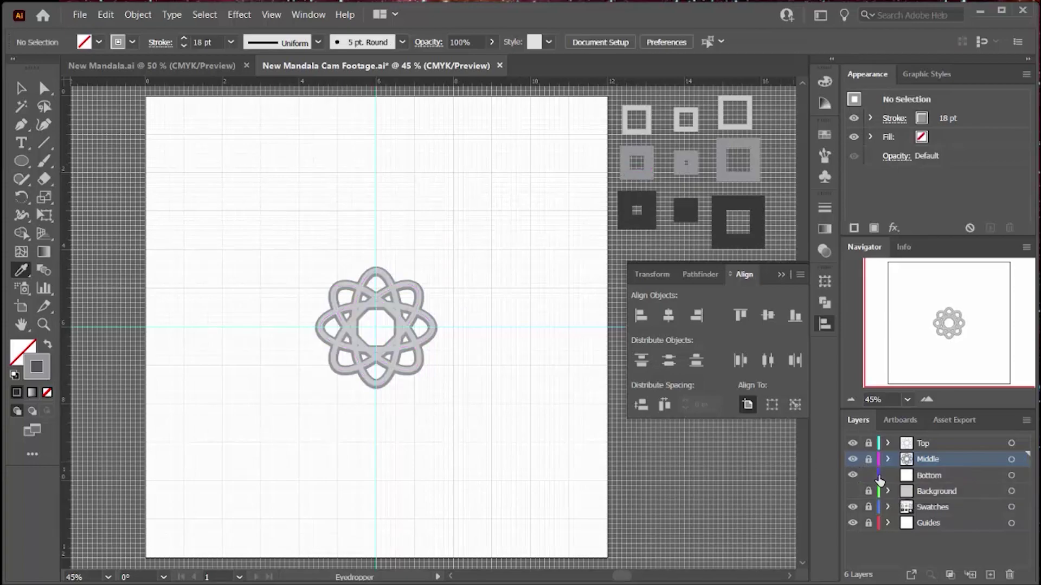
left_click(931, 475)
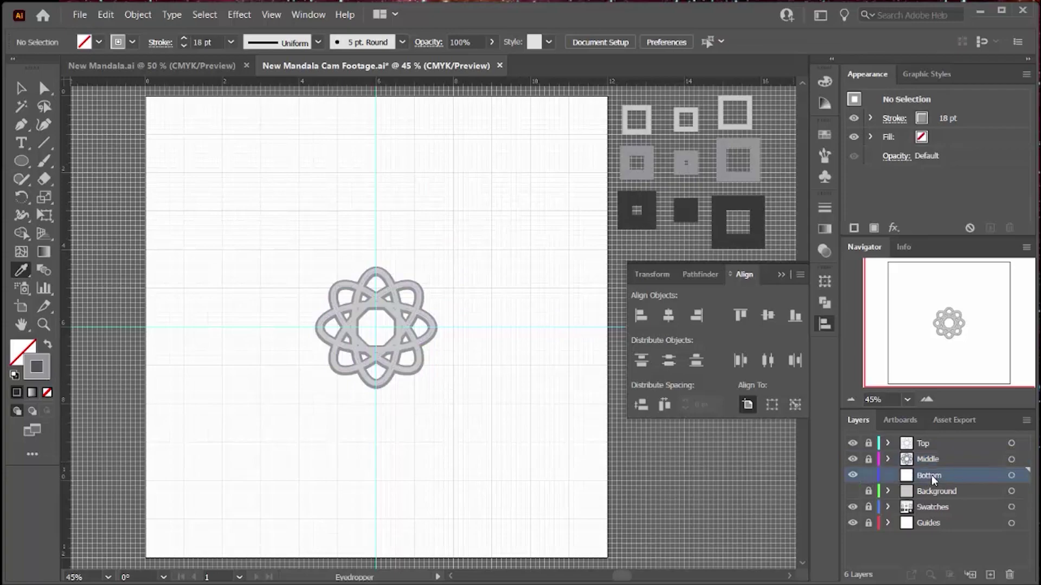
key("ctrl+v")
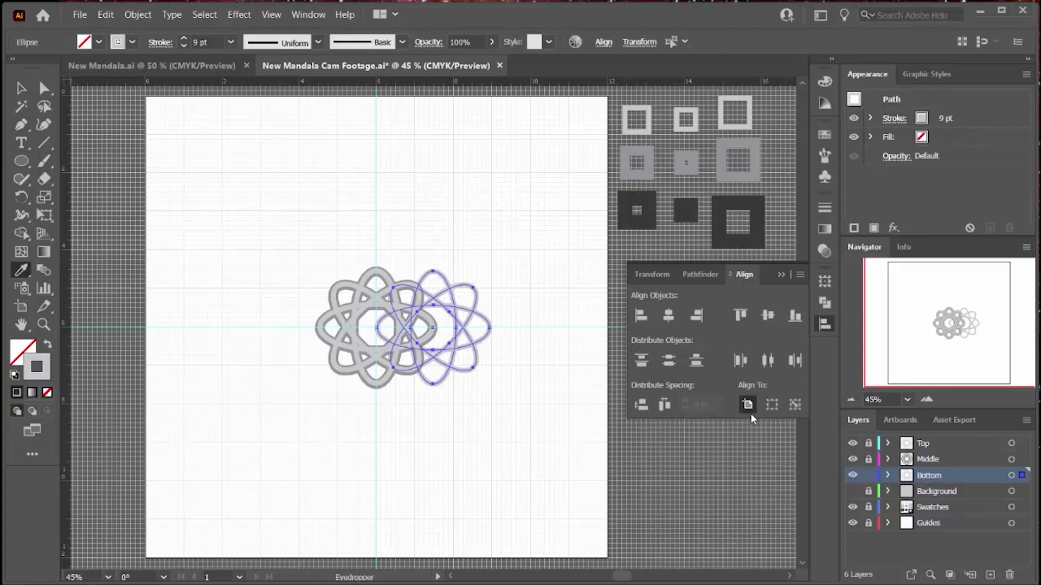
Center the Bottom layer's flower horizontally on the artboard and give it the dark gray stroke by sampling its swatch.
left_click(670, 317)
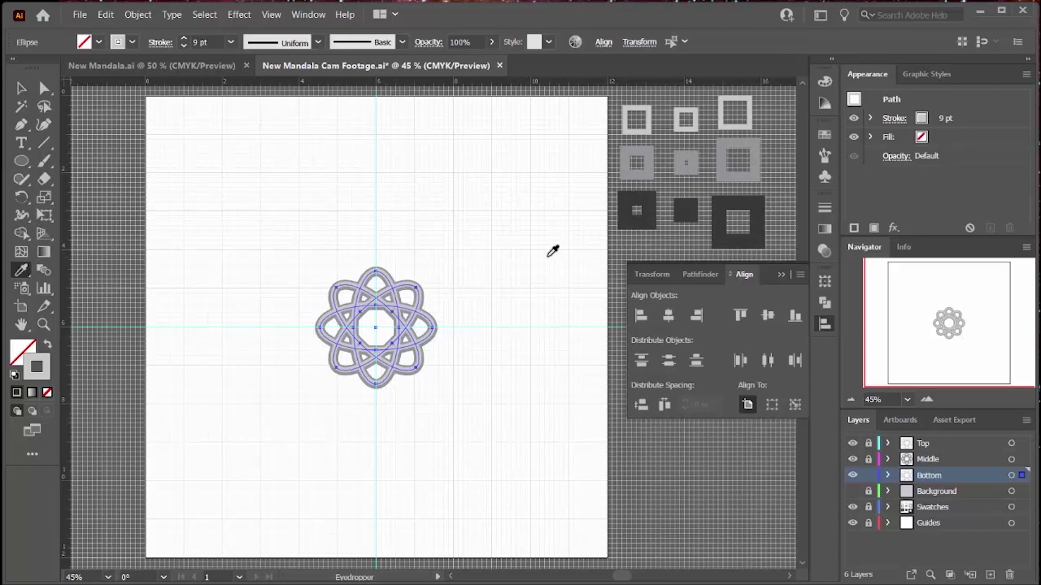
left_click(644, 194)
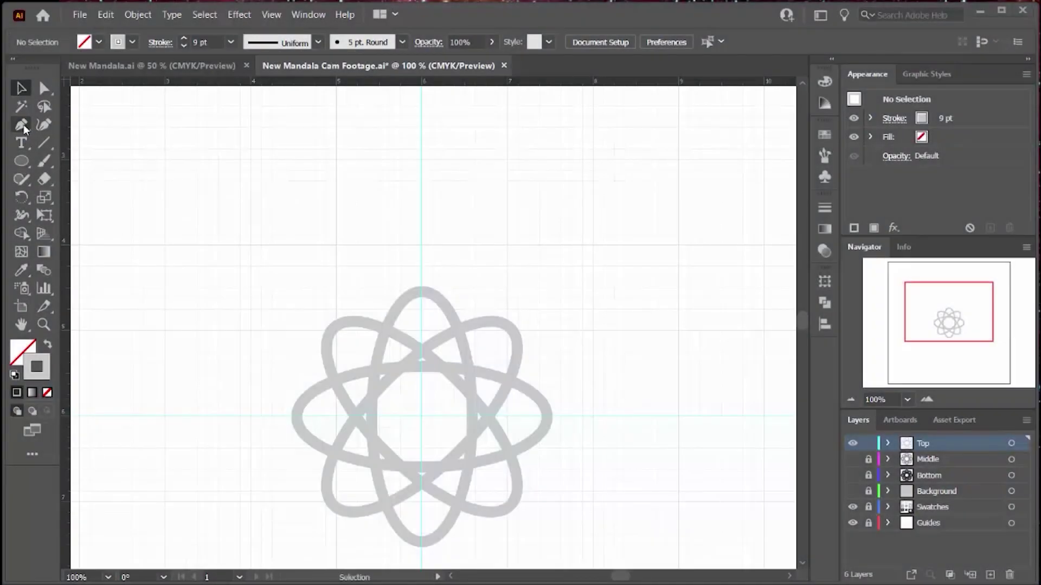
On the Top layer, draw an open three-point Pen path from the upper-left petal's outer edge up to the vertical center guide.
left_click(23, 124)
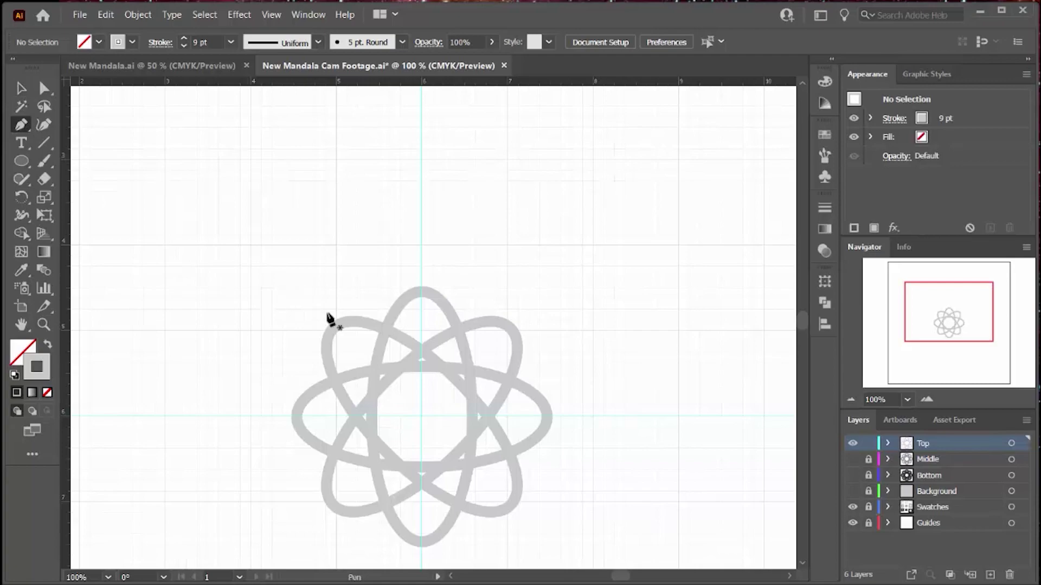
left_click(355, 322)
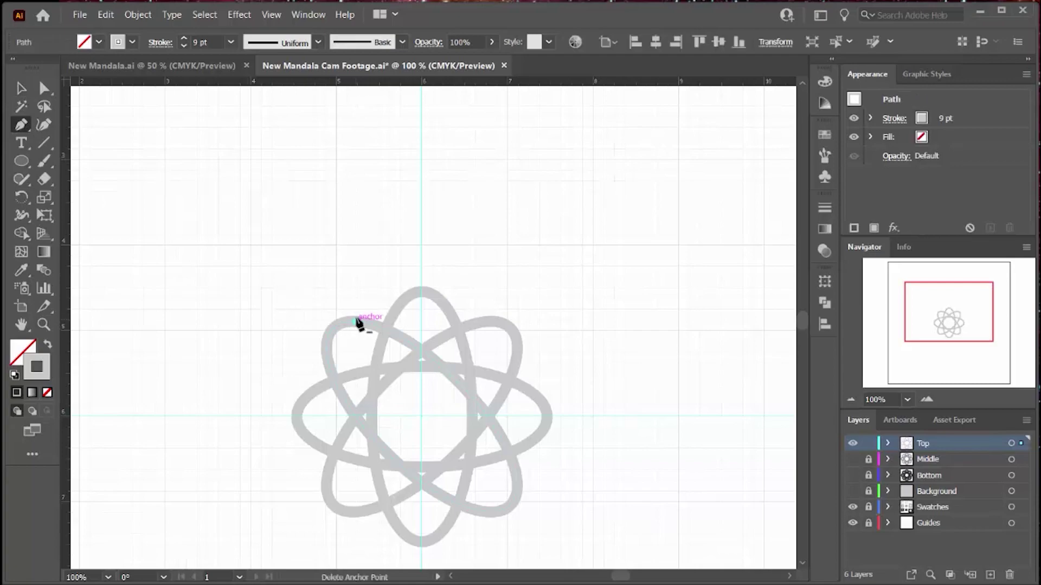
left_click(360, 219)
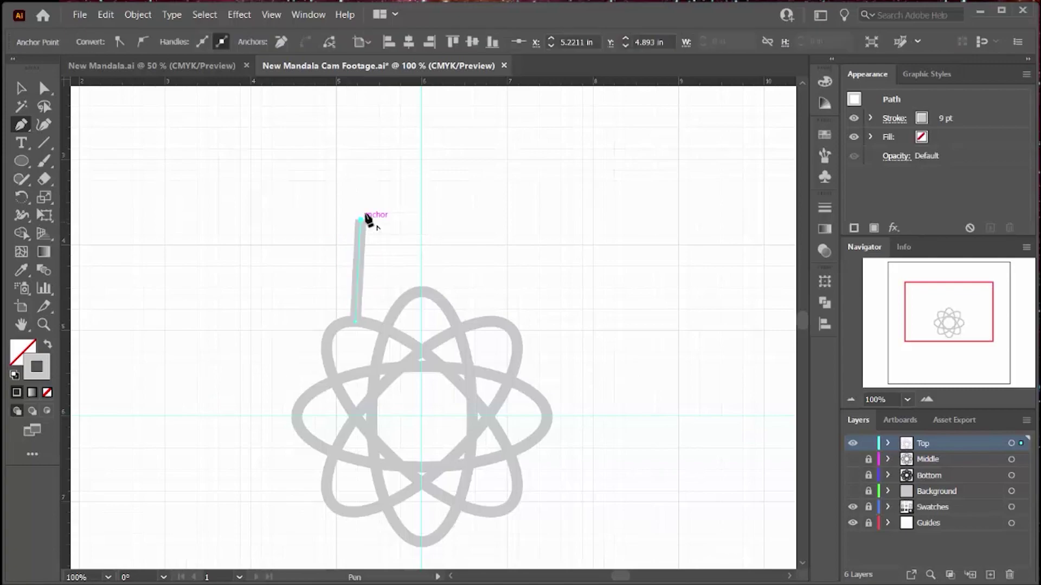
left_click(421, 174)
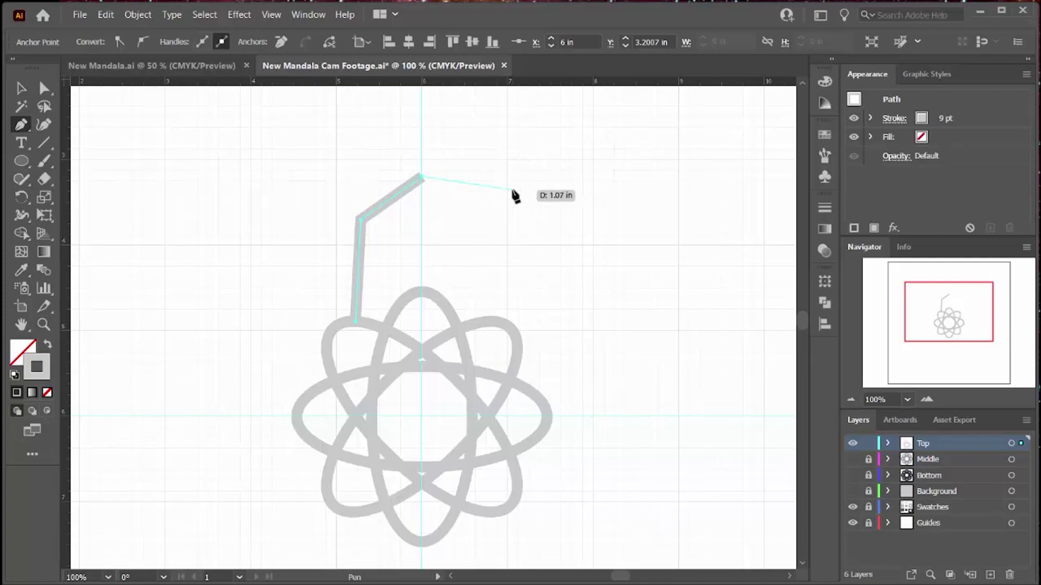
key("v")
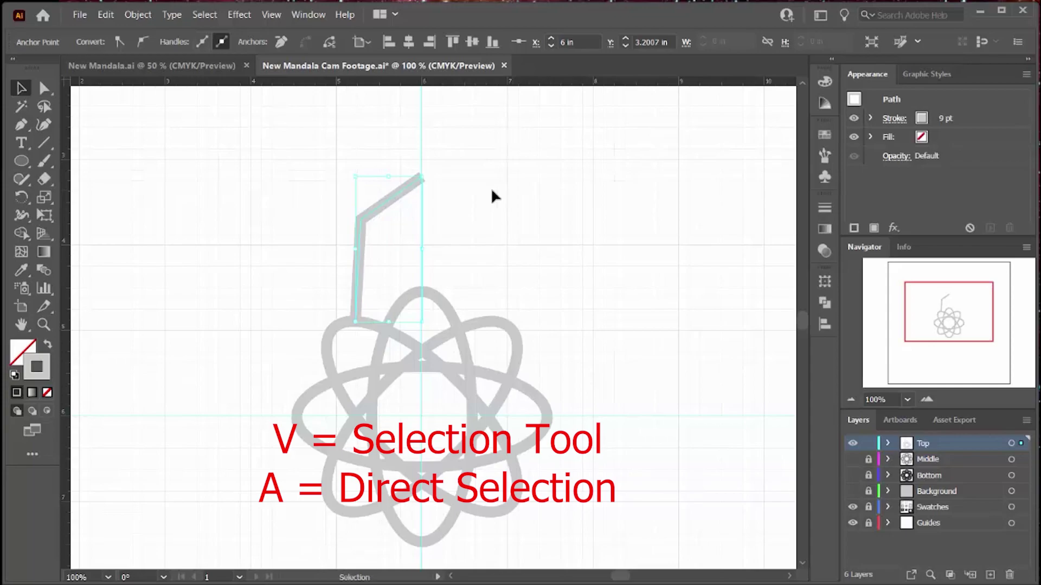
Convert the gray path's middle anchor to a smooth point and nudge its upper end anchor along the vertical guide.
left_click(22, 89)
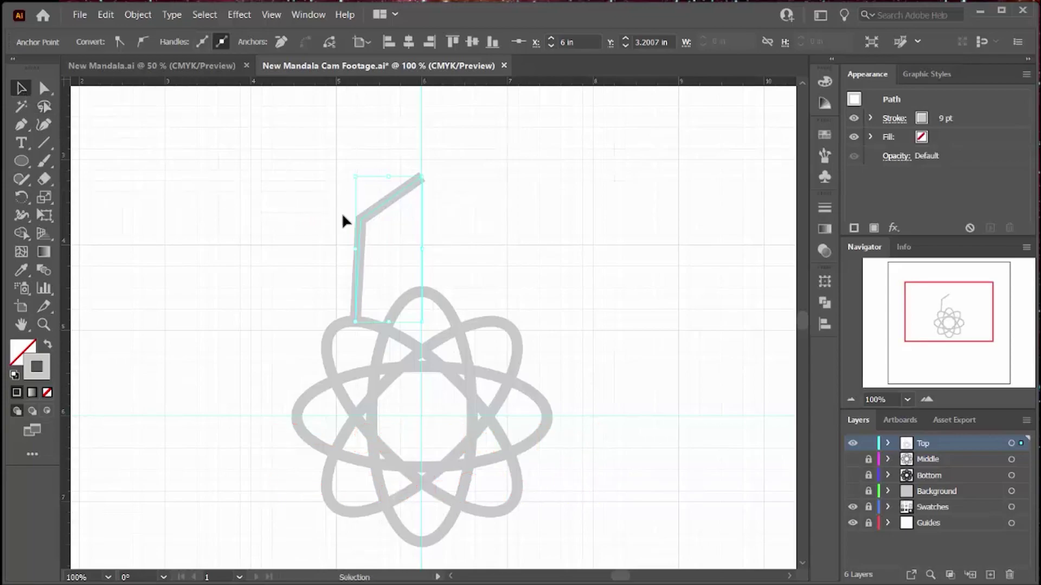
left_click(46, 89)
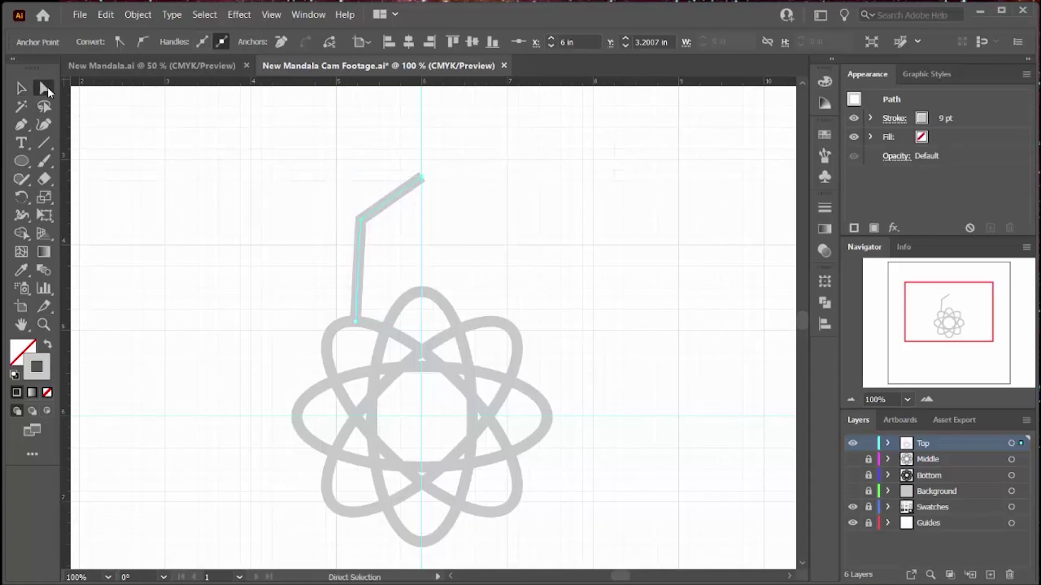
left_click(359, 222)
left_click(138, 46)
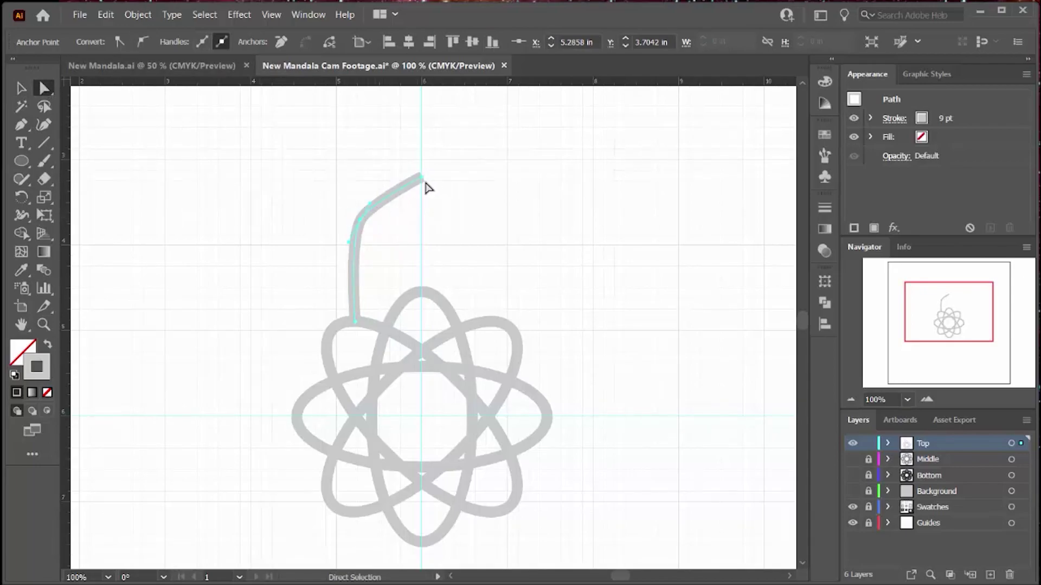
left_click_drag(423, 180, 422, 174)
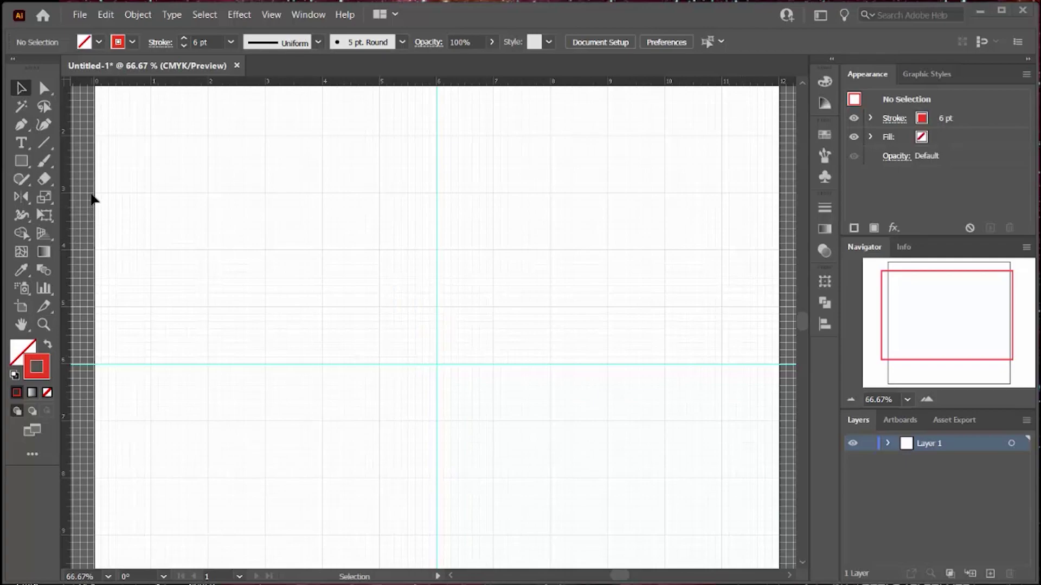
In the Untitled-1 document, draw a red Pen path from (5, 5) in through (5.5, 3.5) in to (6, 3.125) in on the vertical guide.
left_click(23, 125)
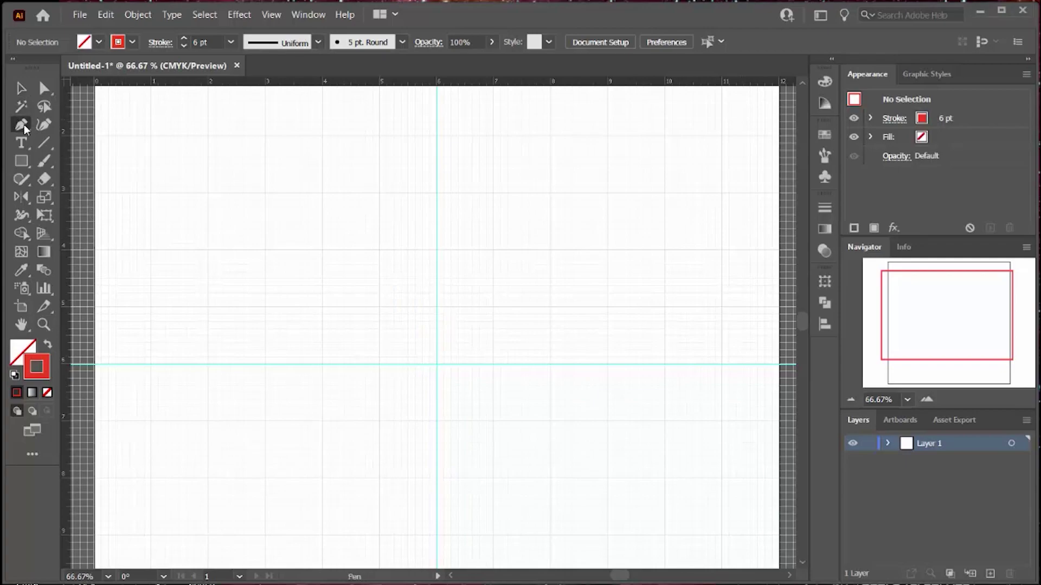
left_click(380, 307)
left_click(407, 221)
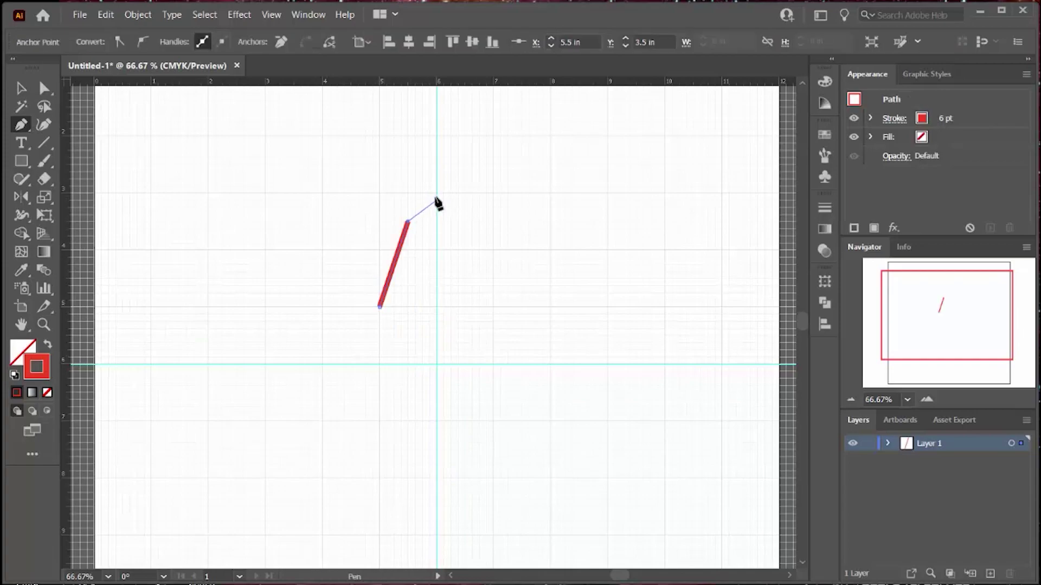
left_click(436, 201)
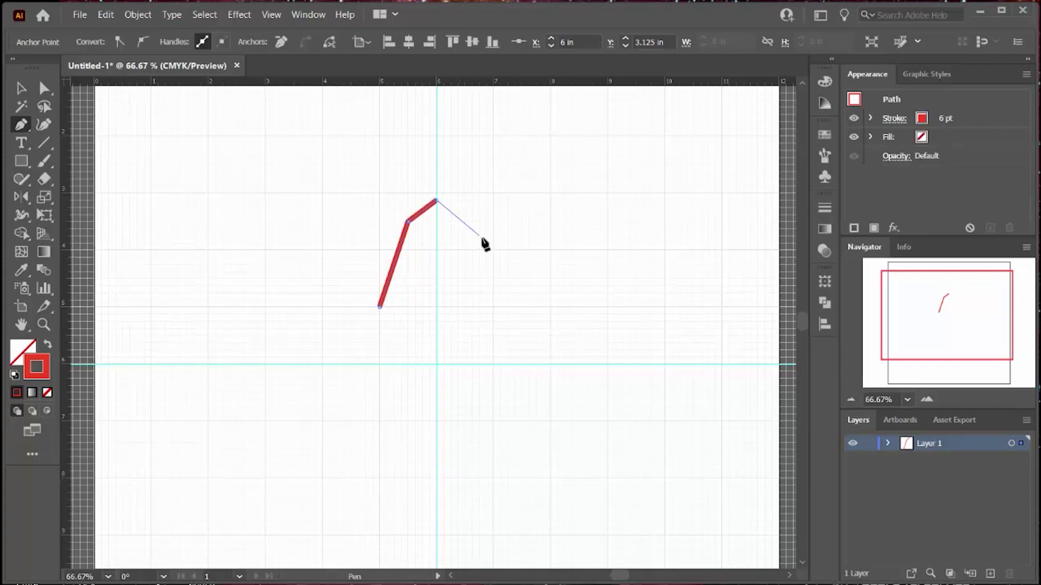
key("v")
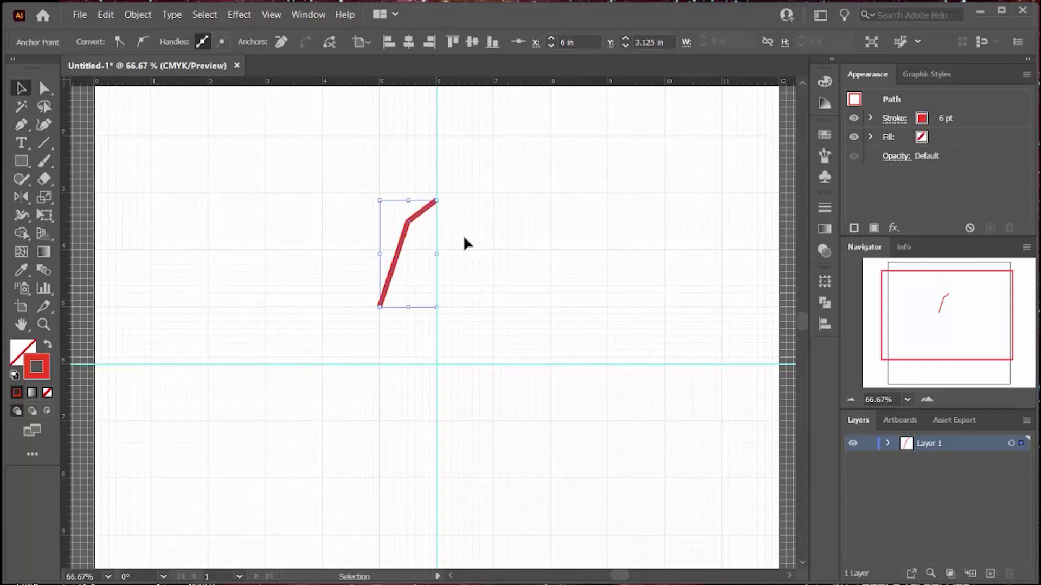
Convert the red path's middle anchor at (5.5, 3.5) in to a smooth point.
left_click(46, 90)
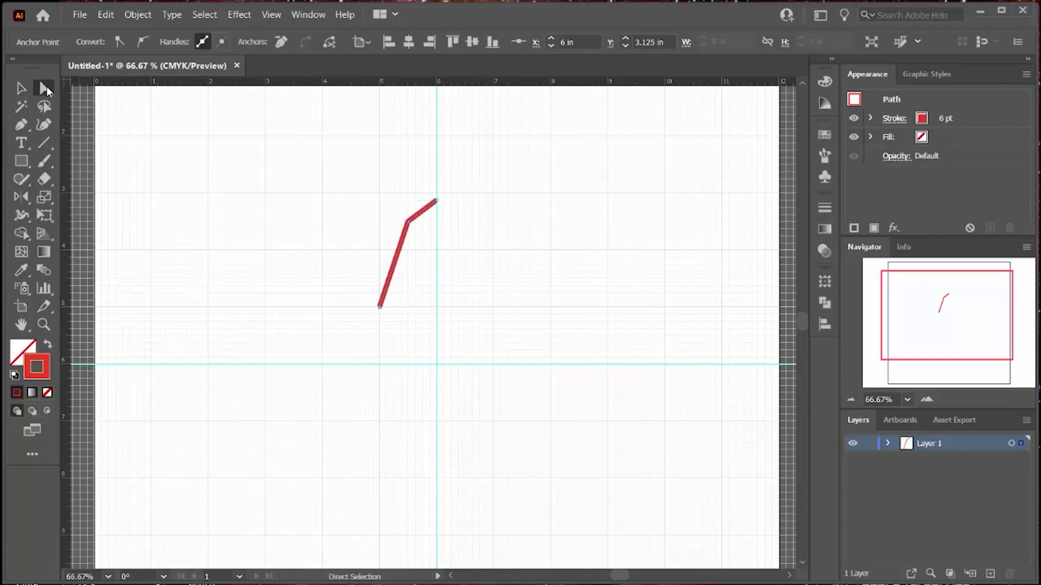
left_click(408, 222)
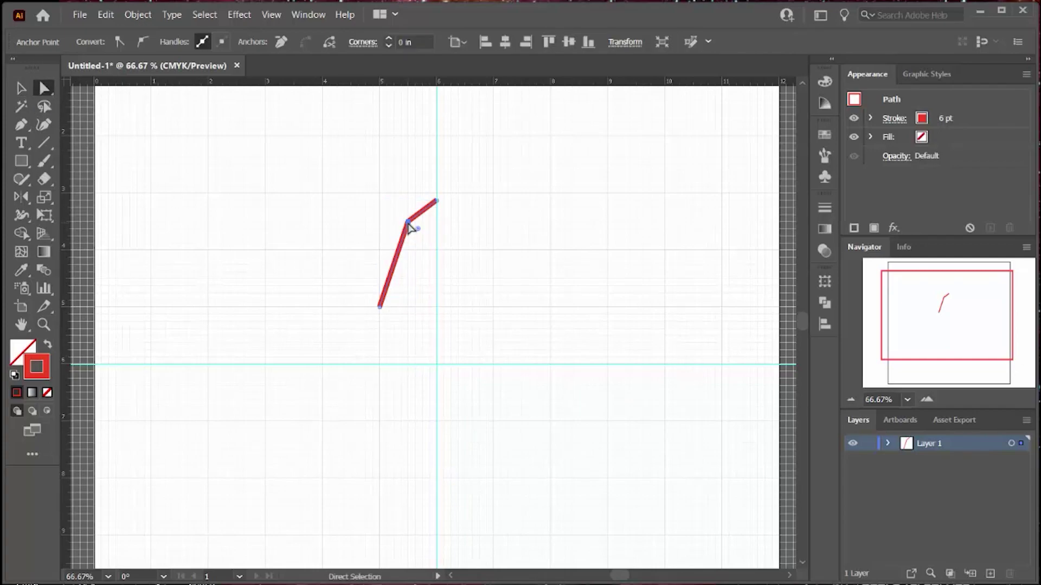
left_click(146, 42)
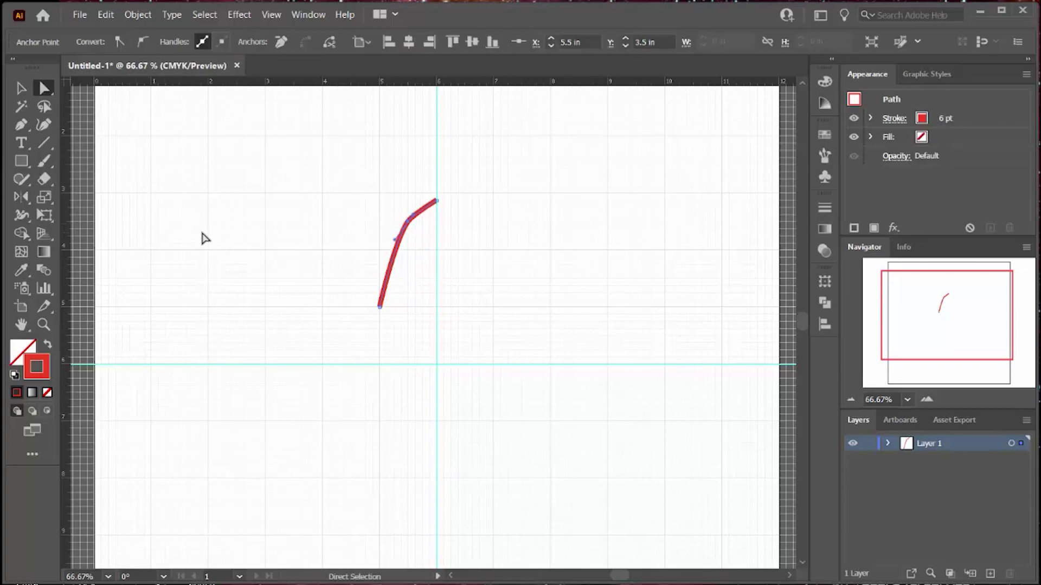
Reflect a copy of the red curve across a vertical axis through its upper end point, and undo the copy.
left_click(21, 89)
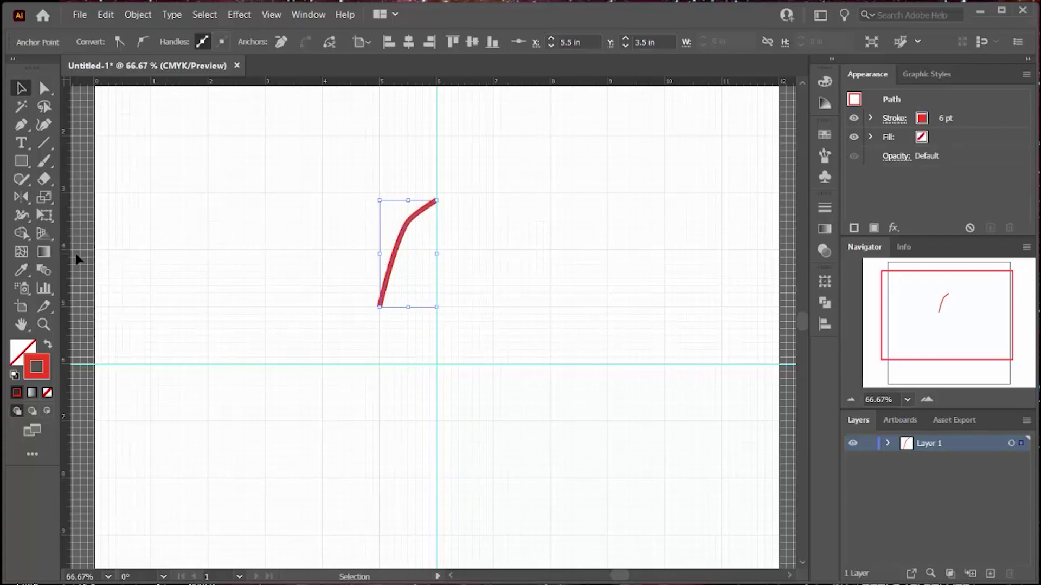
left_click(23, 202)
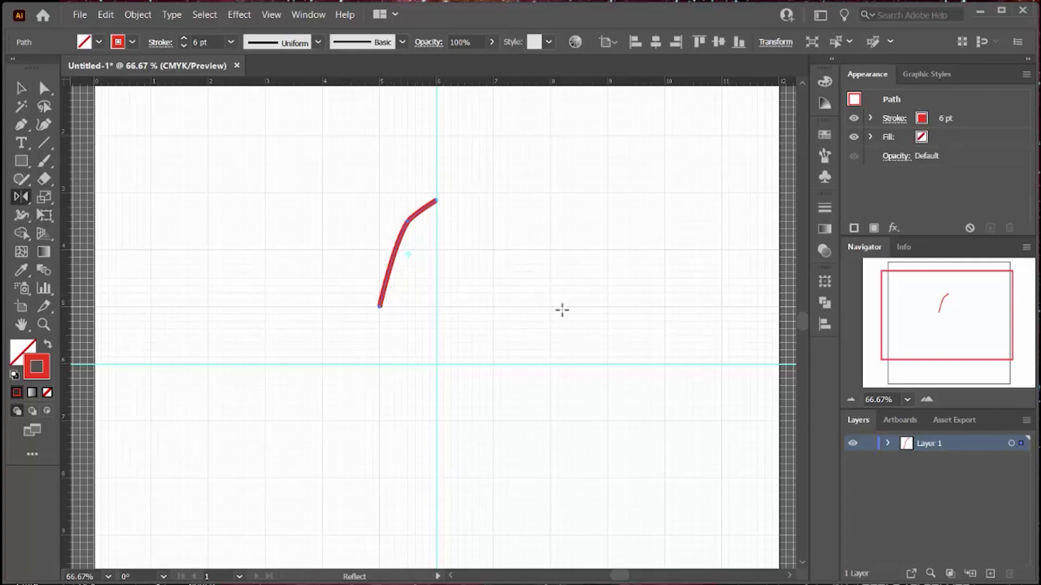
left_click(435, 201, "alt")
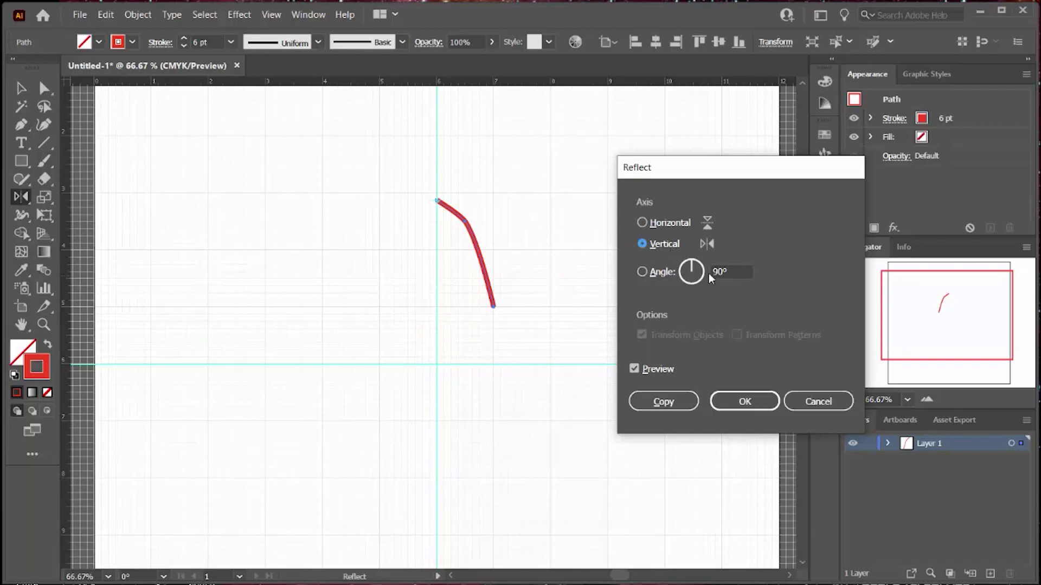
left_click(663, 401)
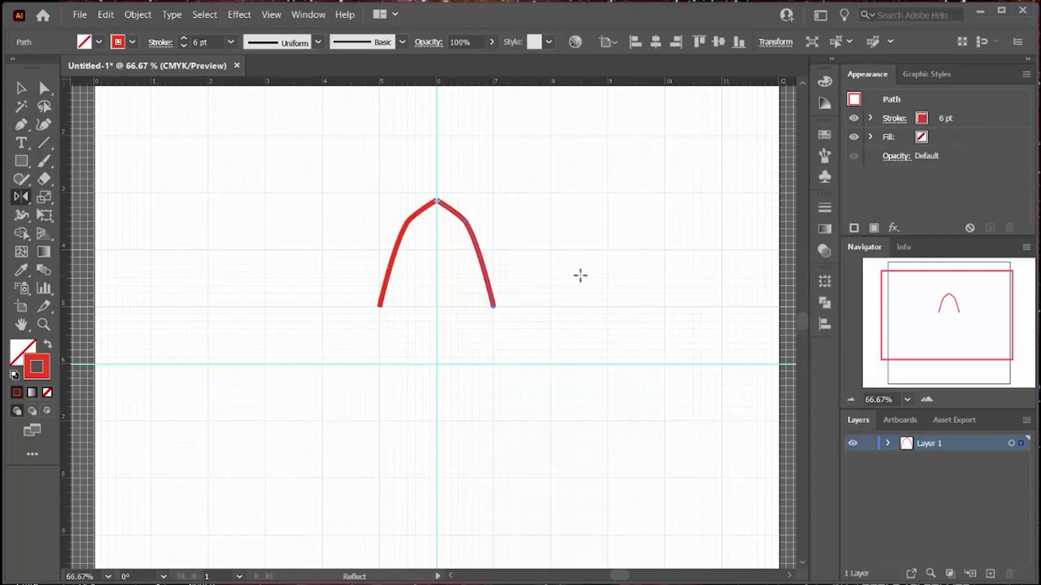
key("ctrl+z")
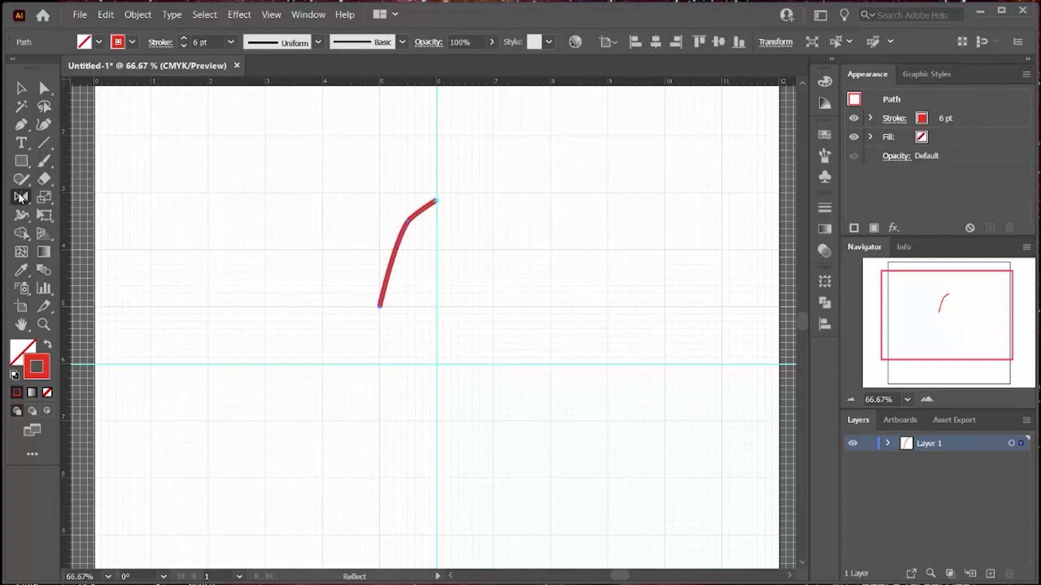
Reflect a vertical-axis copy of the curve about a point on the center guide below the horizontal guide, and delete the copy.
left_click(22, 87)
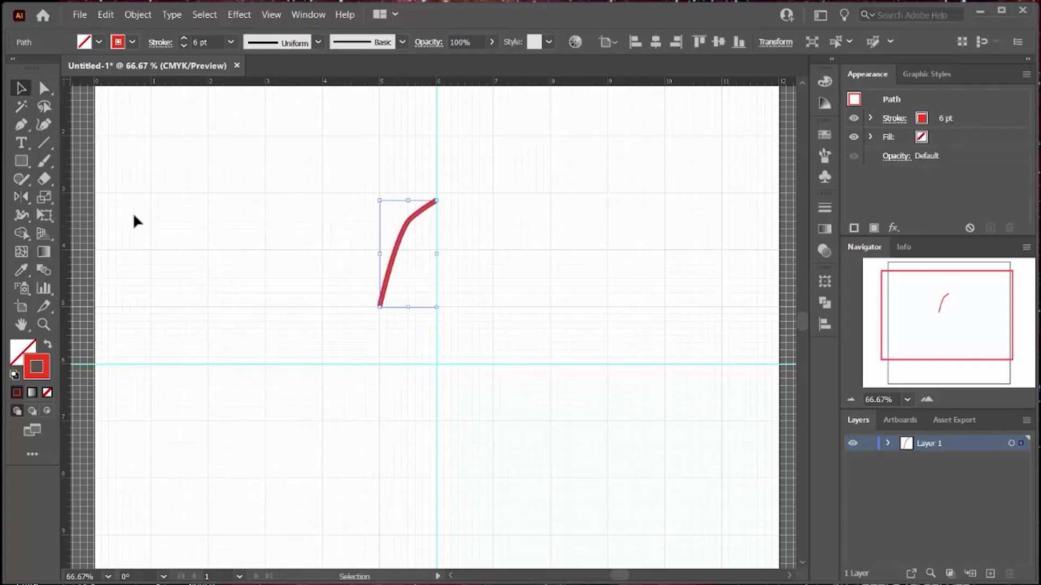
left_click(17, 199)
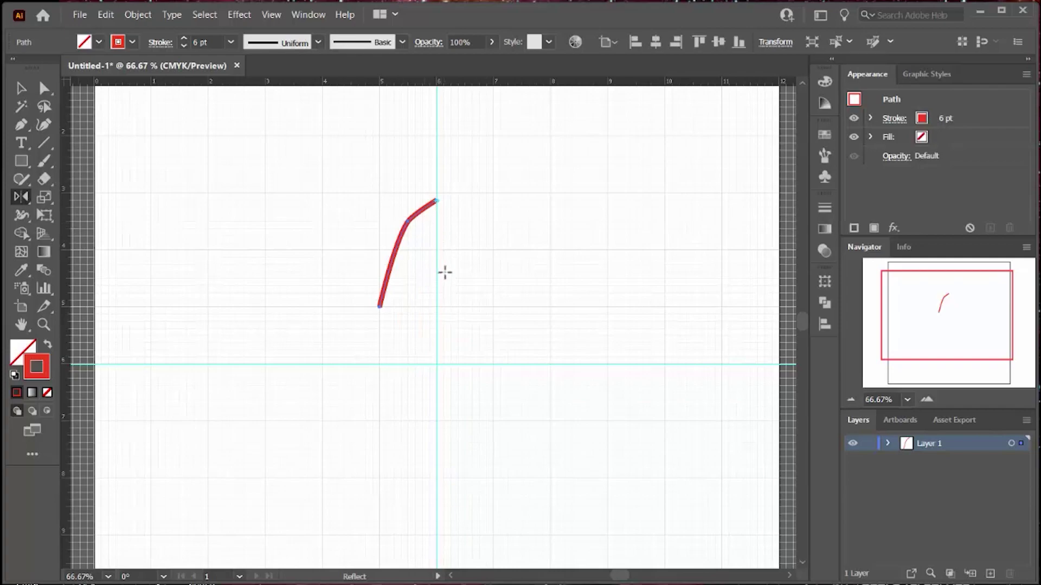
left_click(436, 428, "alt")
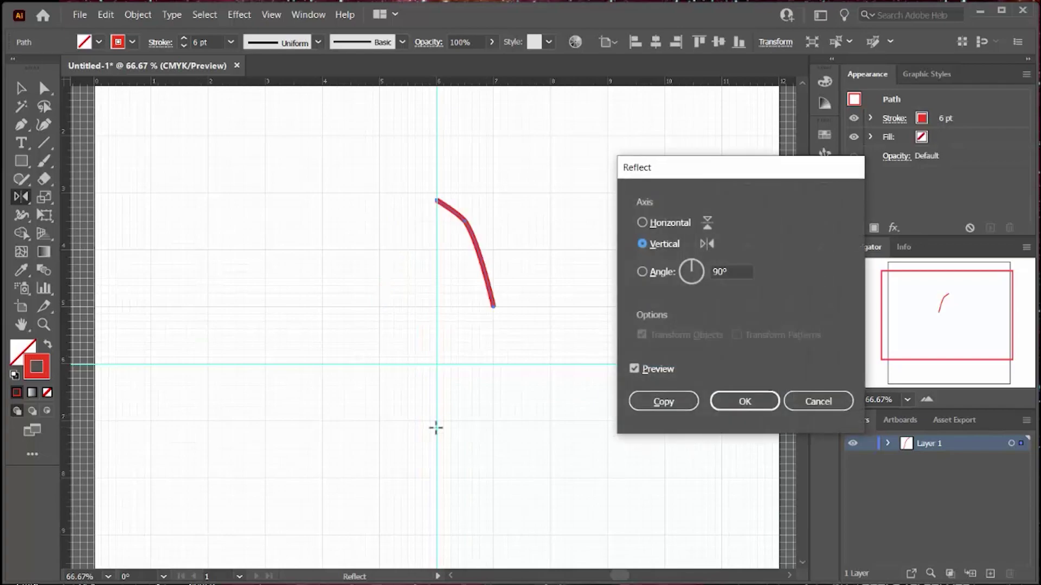
left_click(654, 407)
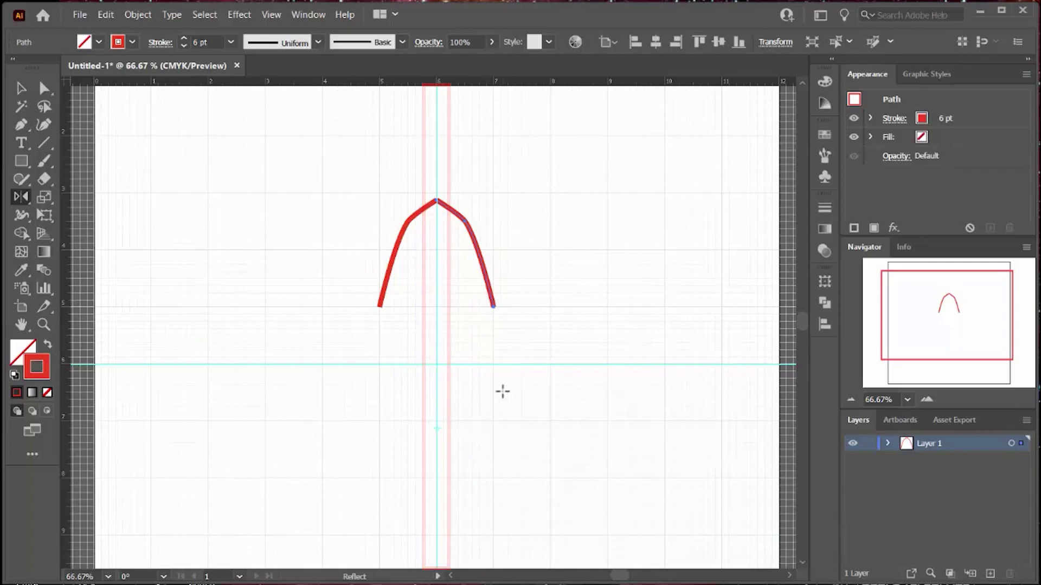
key("v")
left_click(502, 391)
left_click(476, 242)
key("Delete")
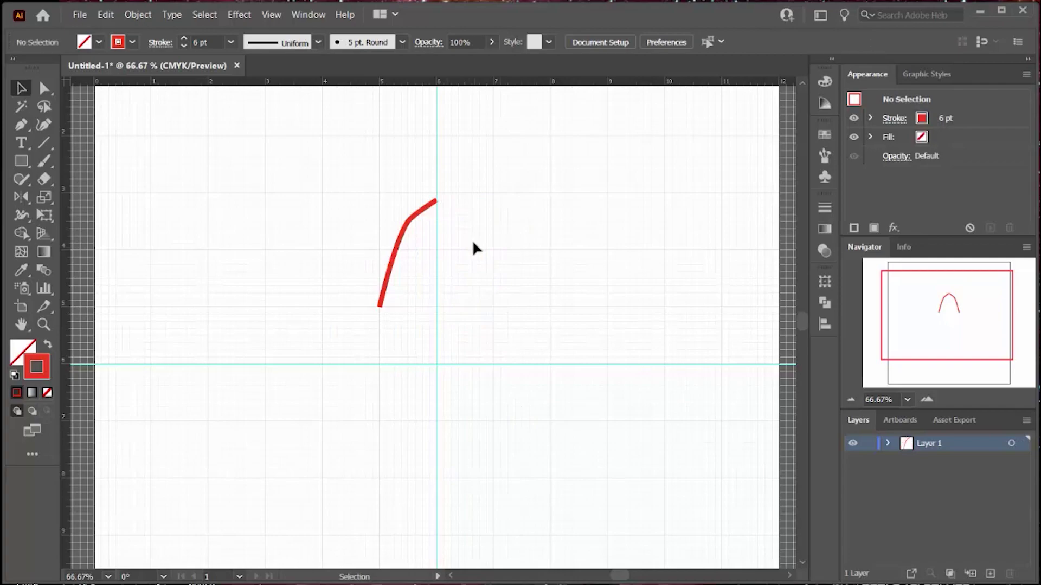
Reflect a vertical-axis copy of the curve about a point 1 in right of the center guide, and delete the copy.
left_click(400, 243)
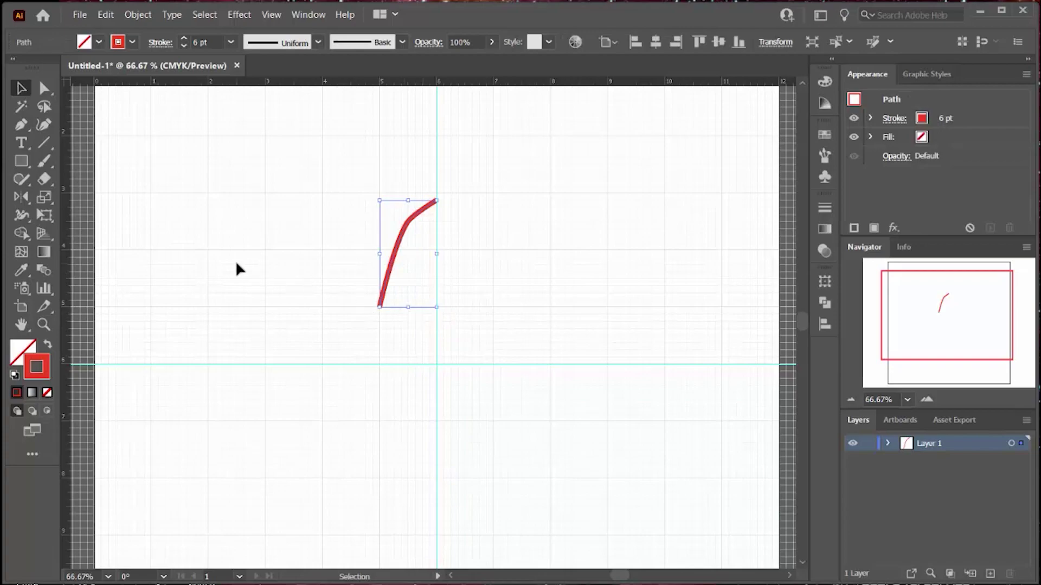
left_click(20, 196)
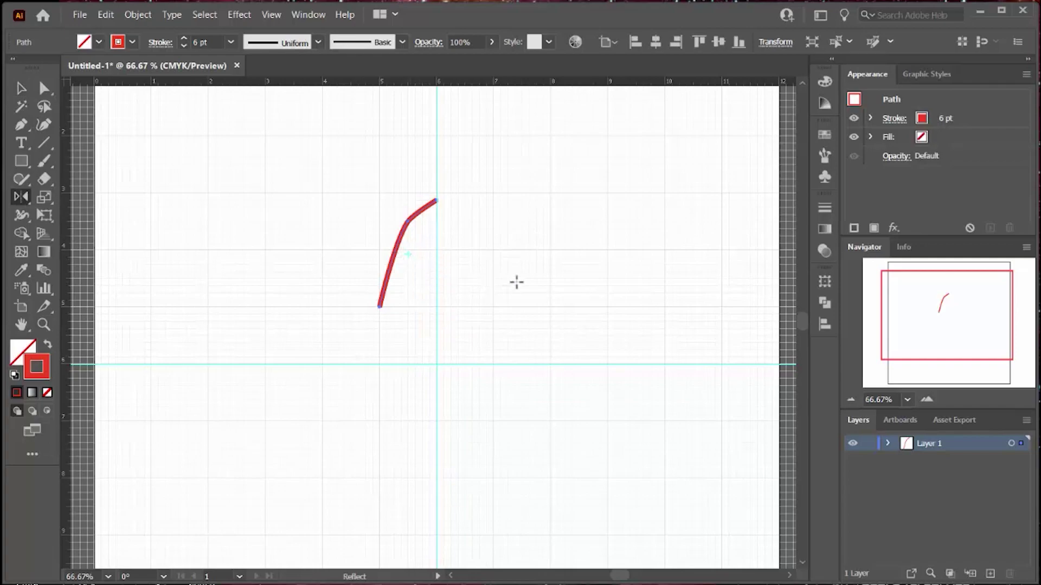
left_click(494, 251, "alt")
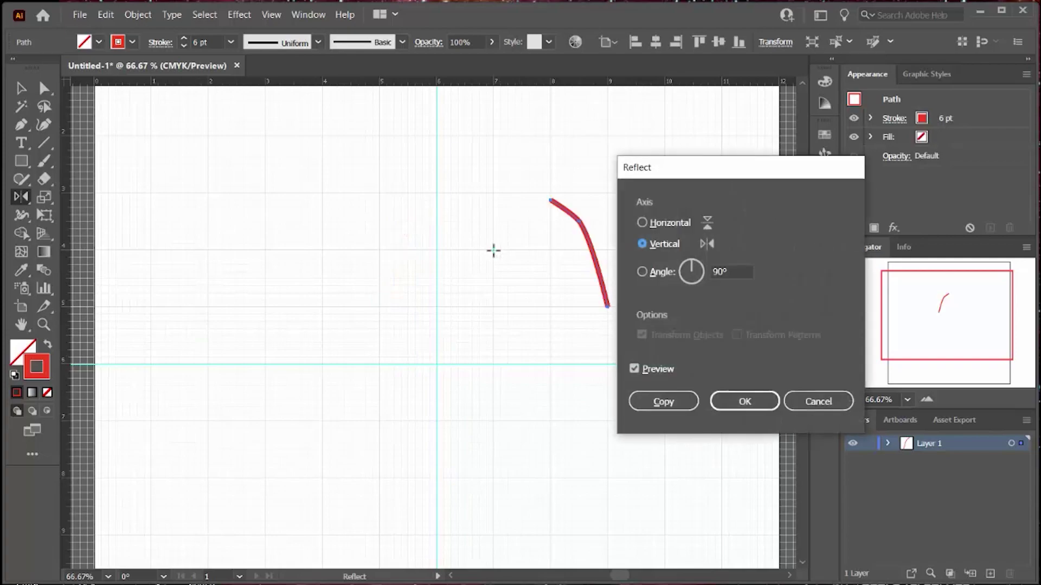
left_click(652, 402)
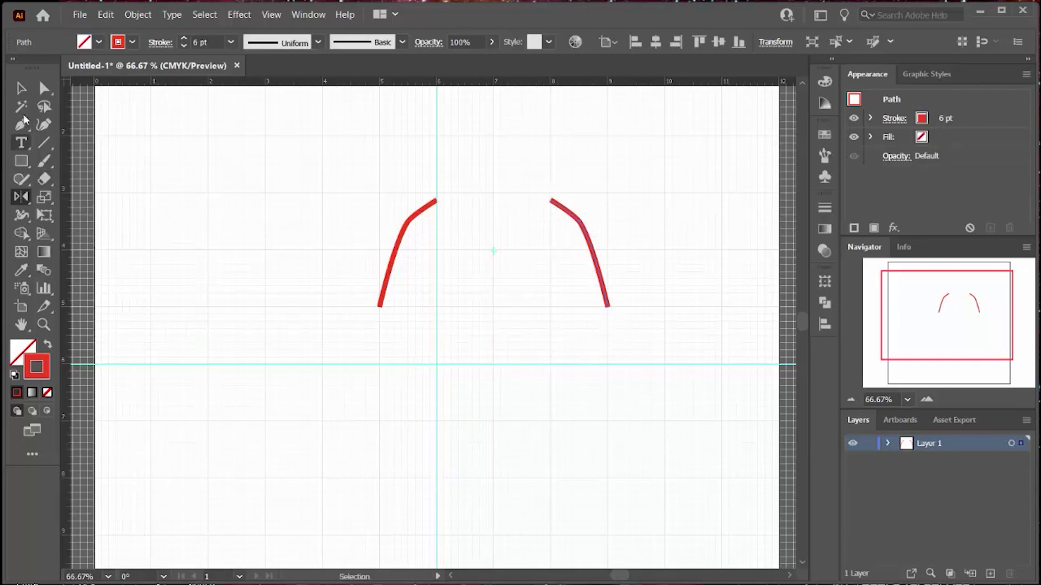
left_click(44, 91)
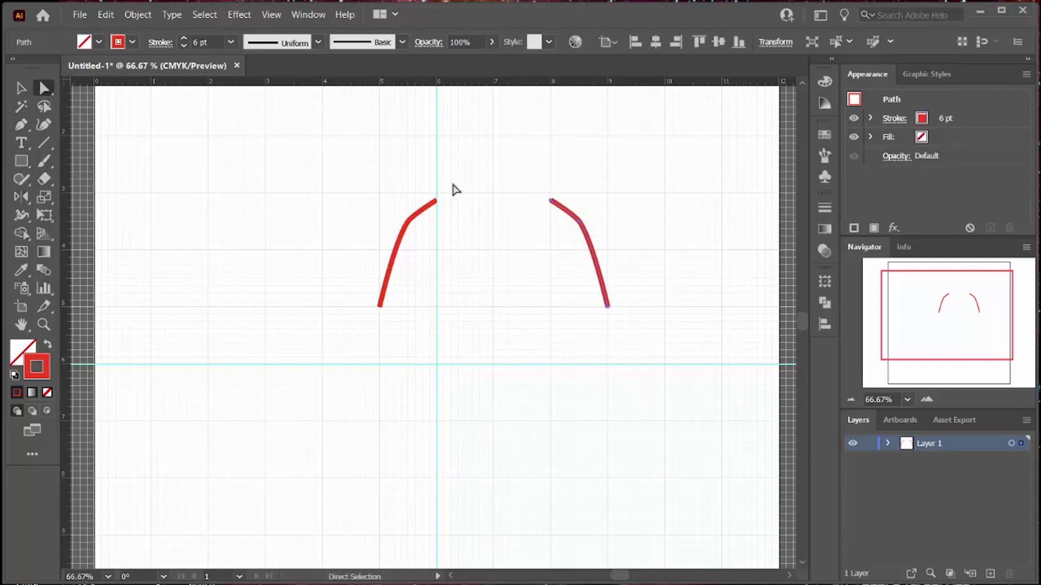
left_click(17, 91)
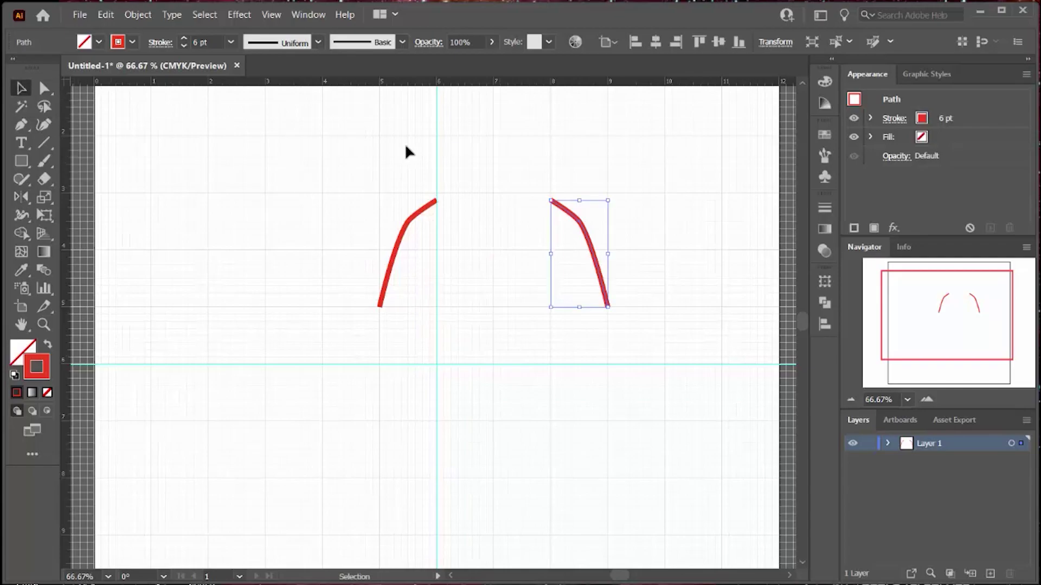
key("Delete")
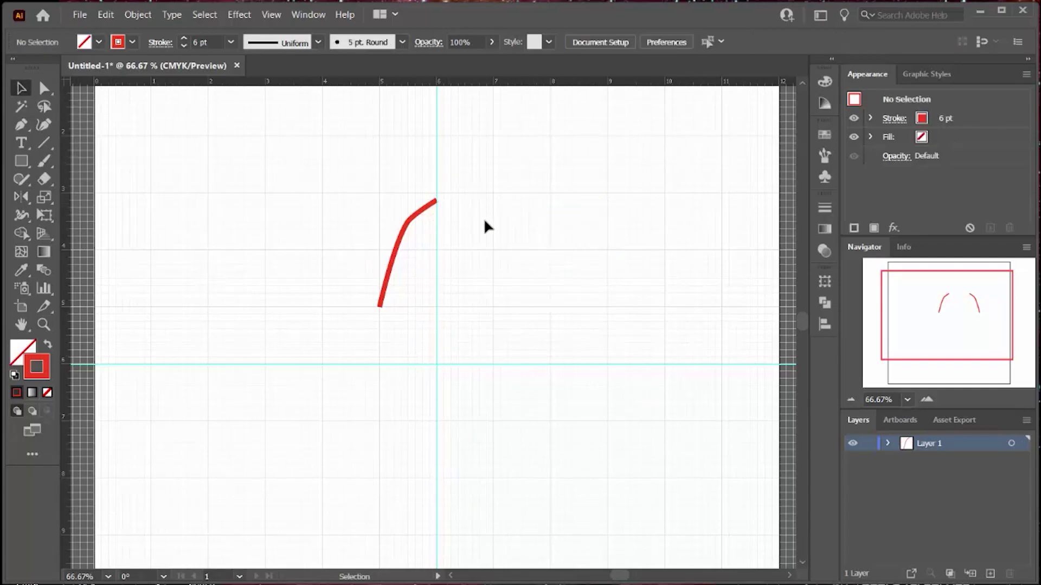
Reflect a horizontal-axis copy of the red curve about a point on the horizontal guide beneath it, and undo the copy.
left_click(399, 251)
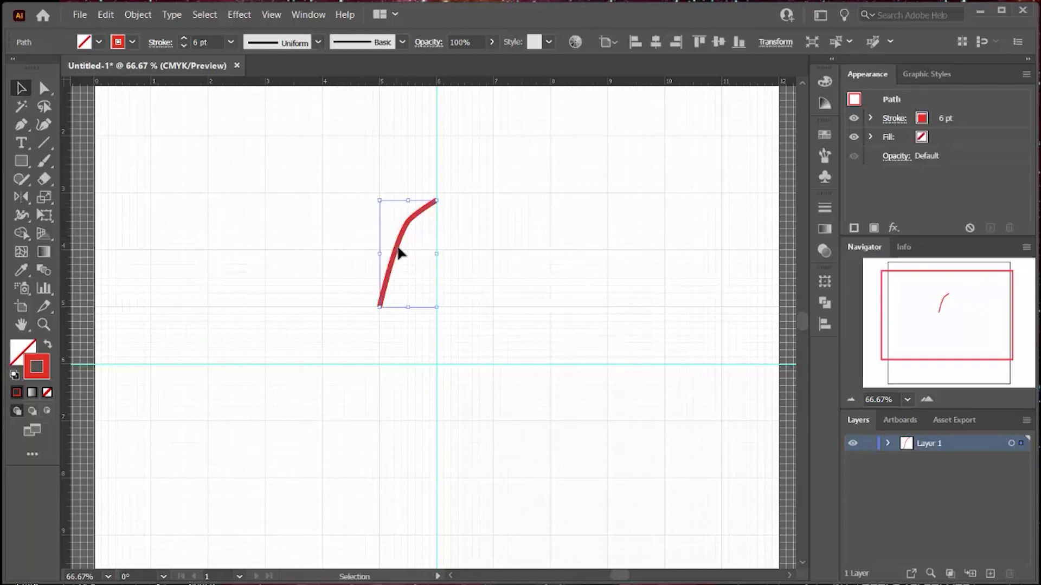
left_click(20, 197)
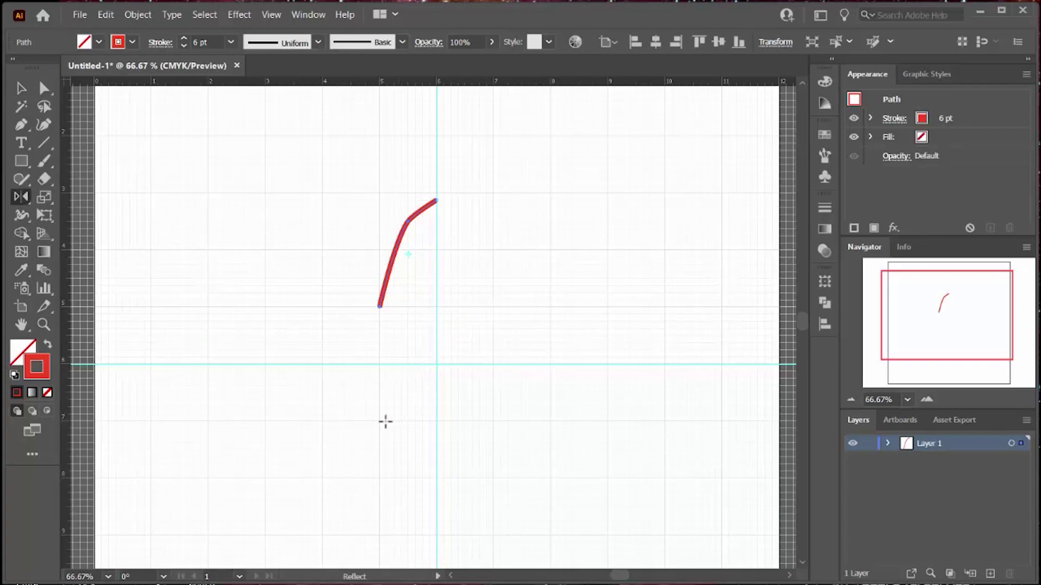
left_click(407, 364, "alt")
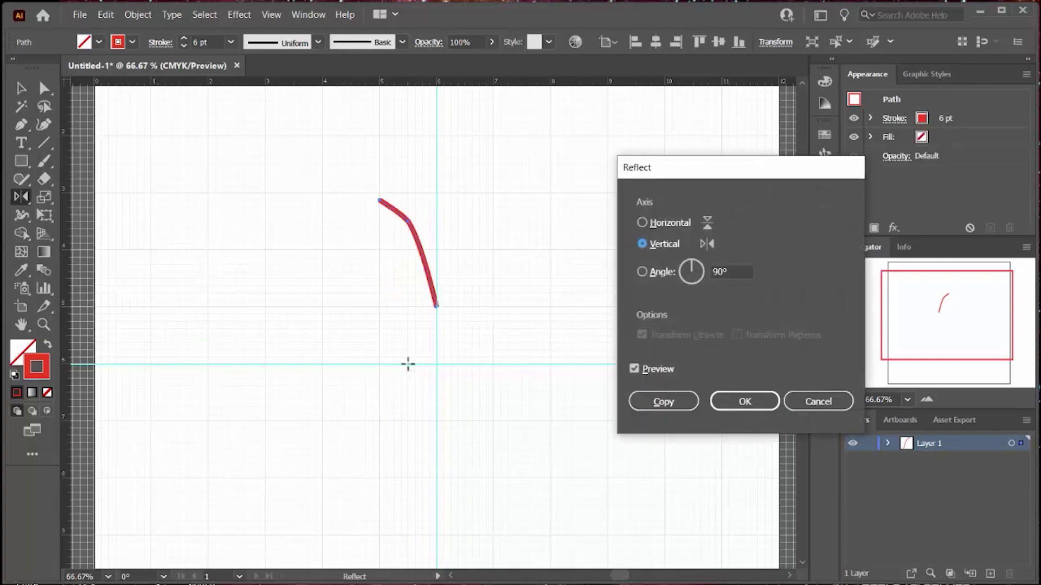
left_click(642, 223)
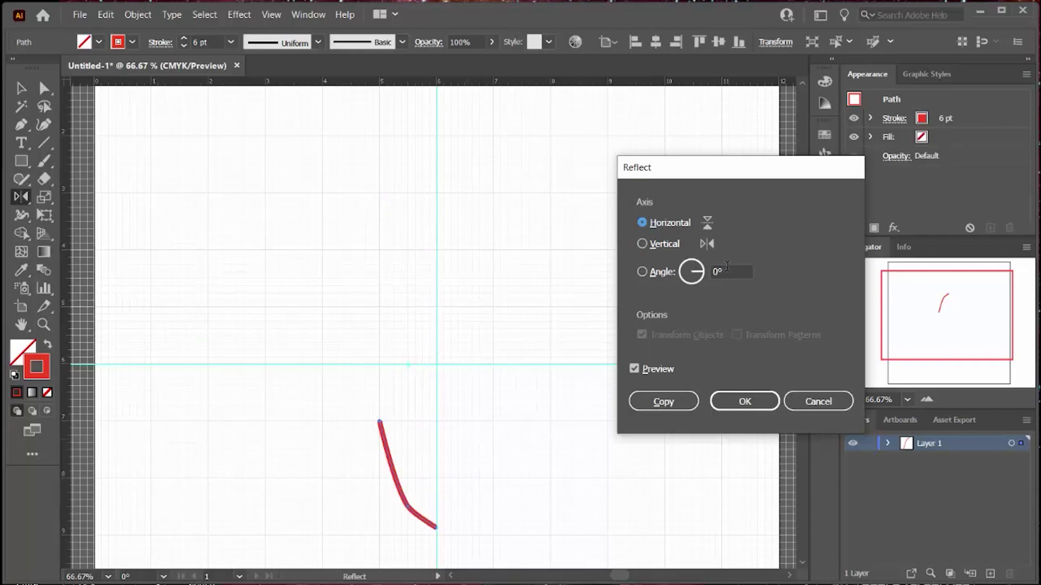
left_click(677, 401)
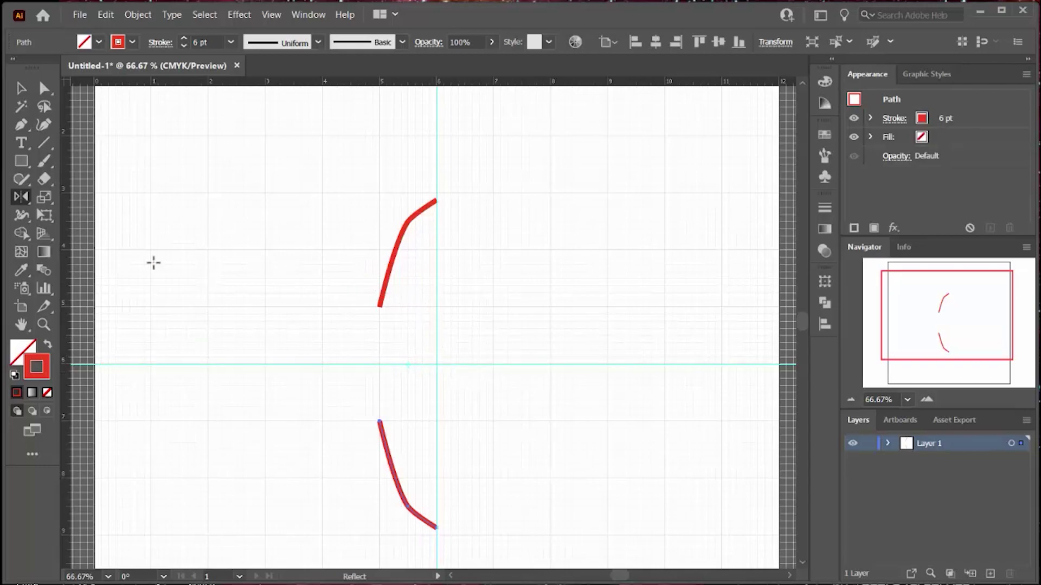
key("v")
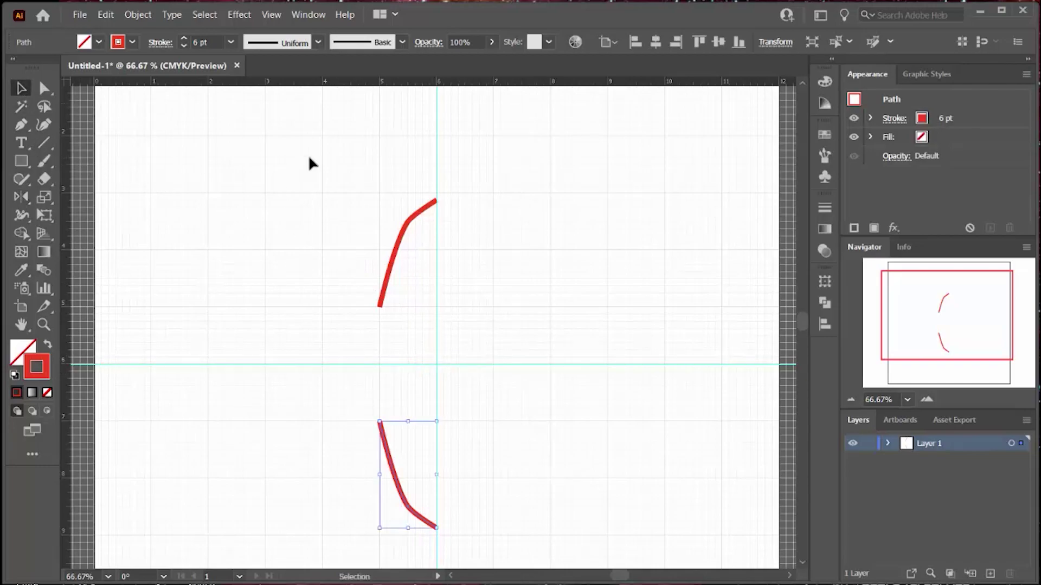
key("ctrl+z")
key("o")
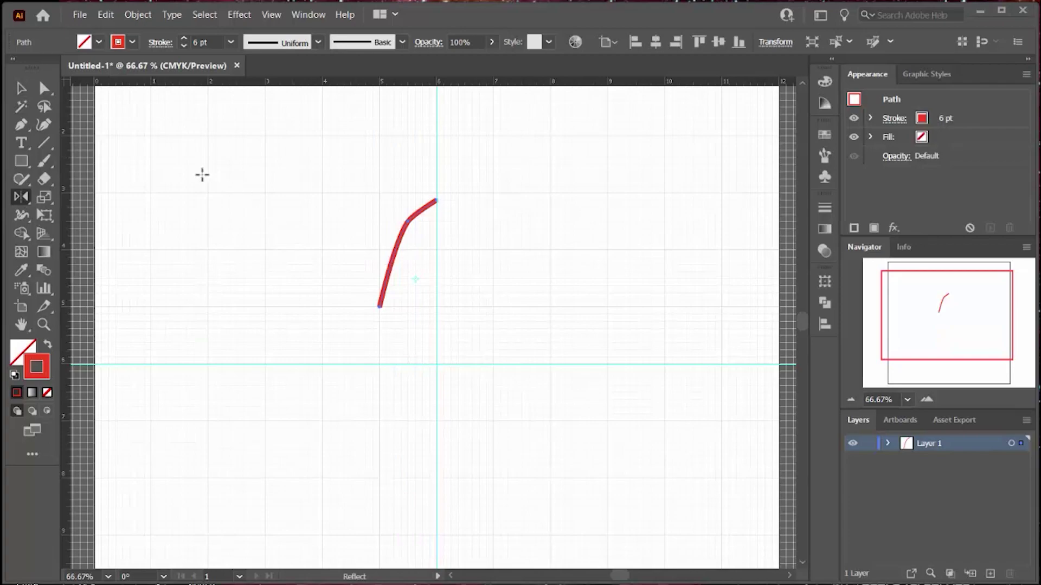
left_click(21, 88)
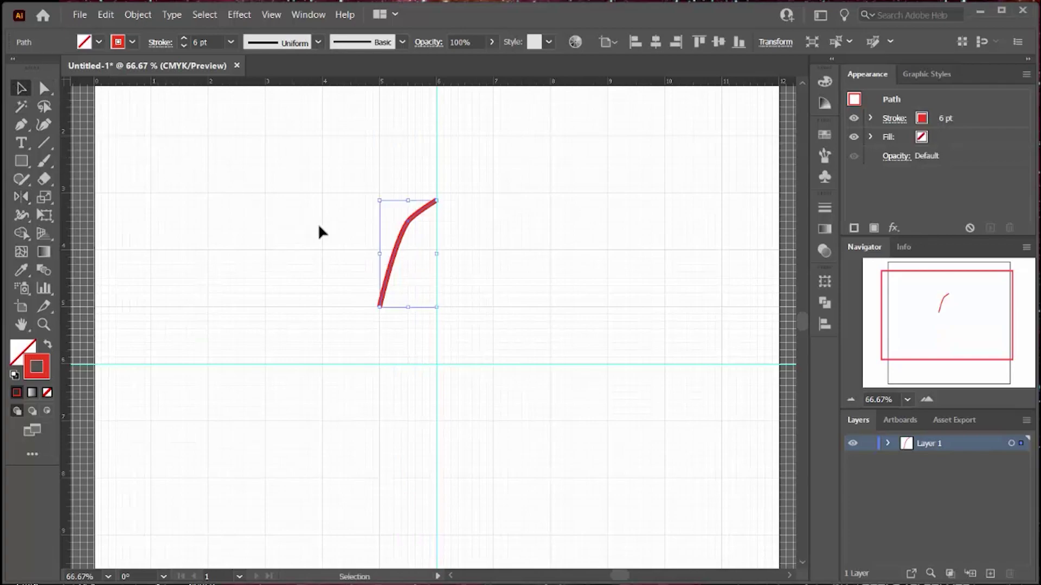
Reflect a copy of the red curve across a 45° axis through the intersection of the guides, previewing the result first.
left_click(25, 200)
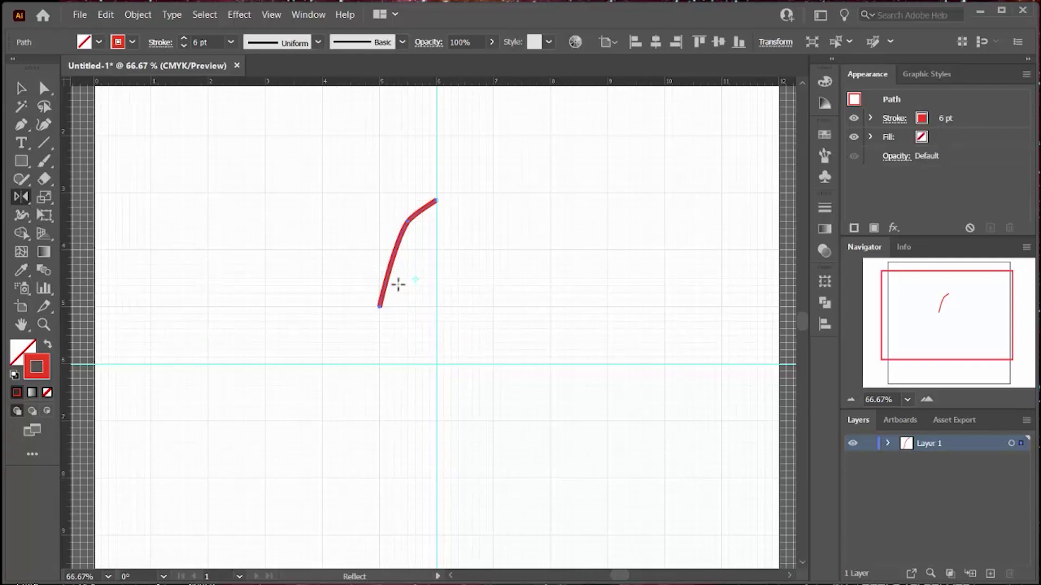
left_click(435, 365, "alt")
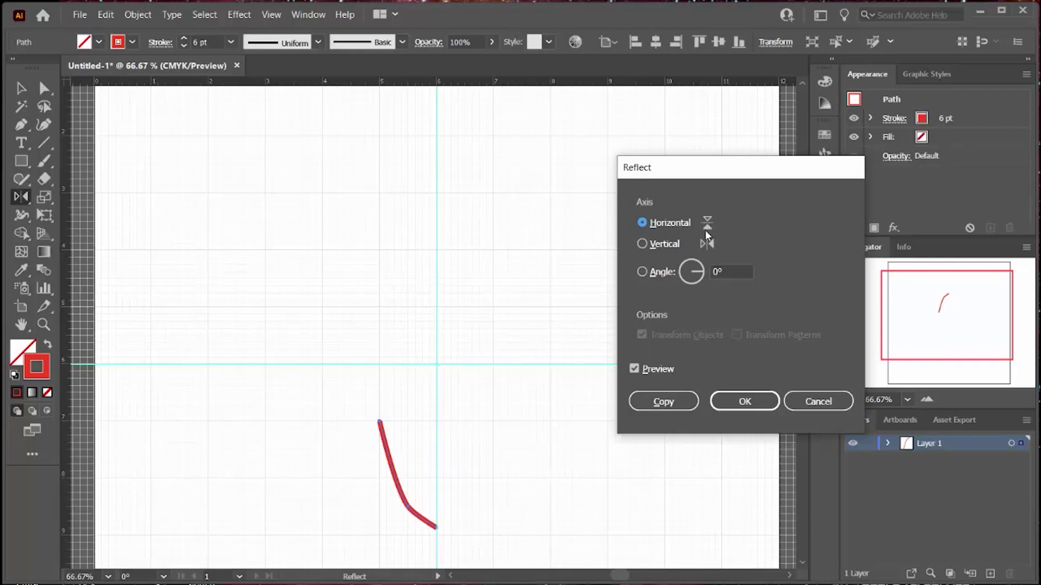
left_click(644, 244)
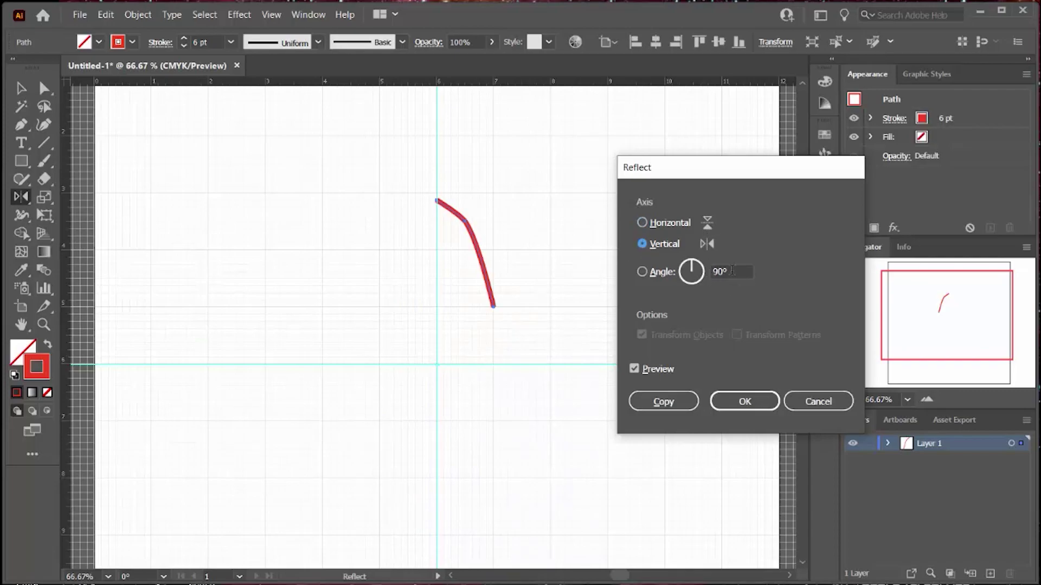
left_click(642, 272)
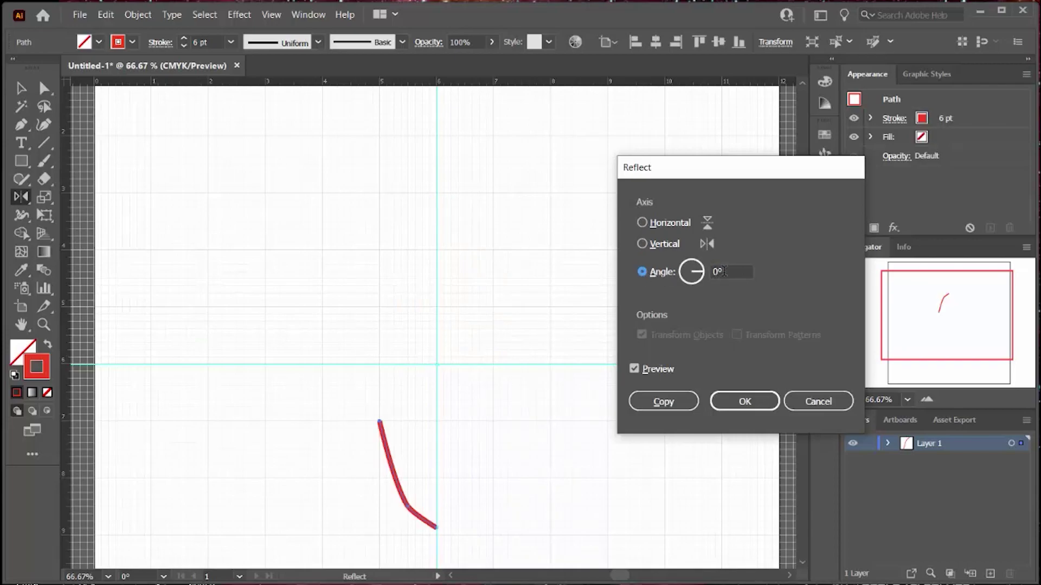
left_click(707, 271)
type("45")
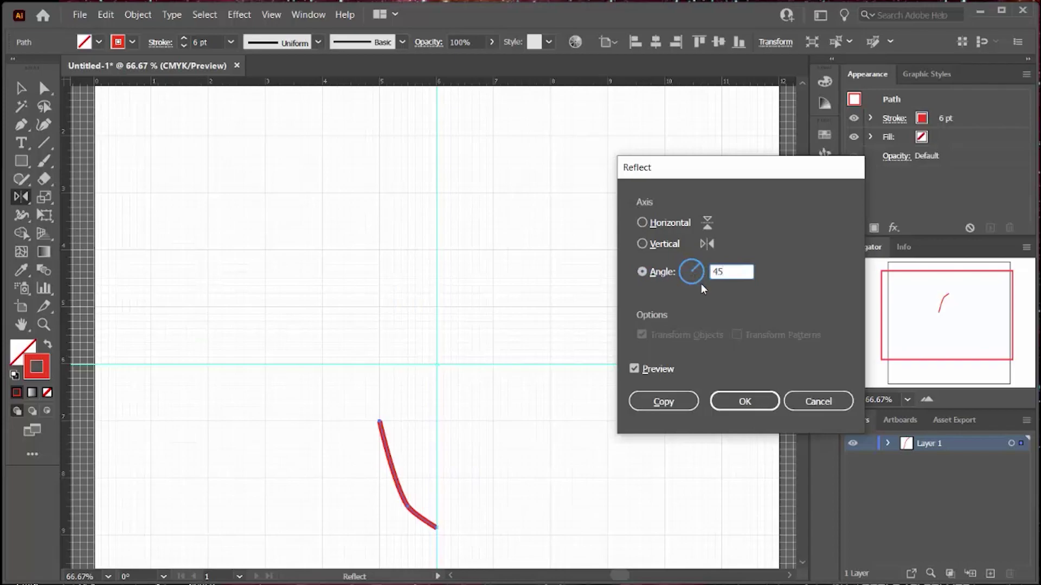
left_click(634, 369)
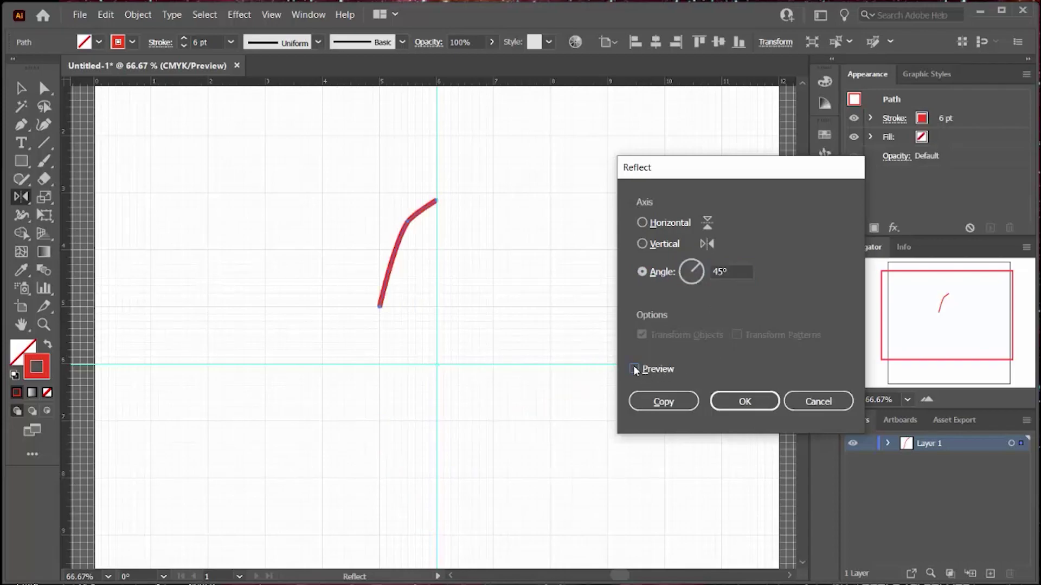
left_click(634, 369)
left_click(634, 369)
left_click(635, 369)
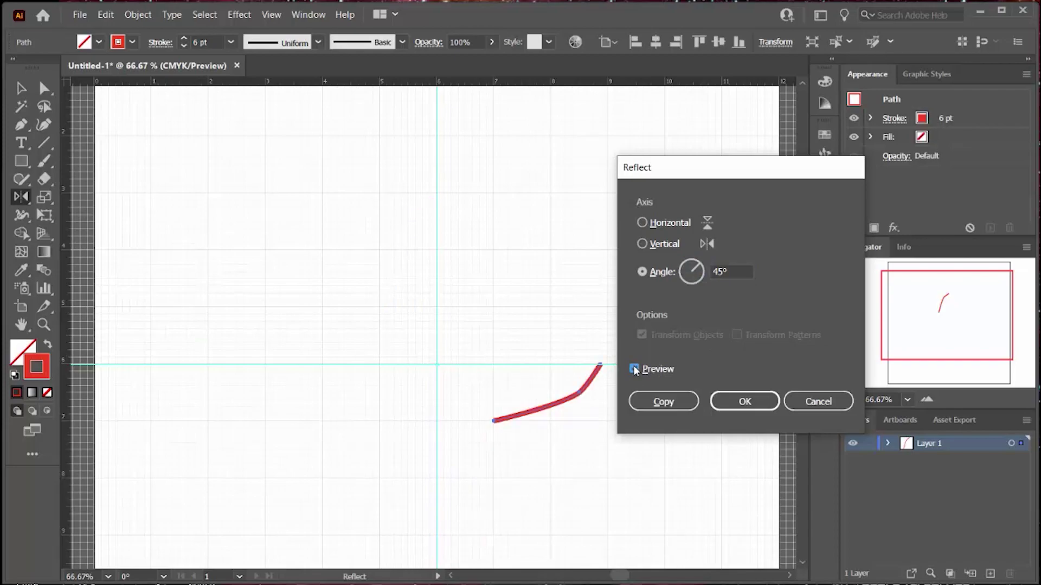
left_click(663, 401)
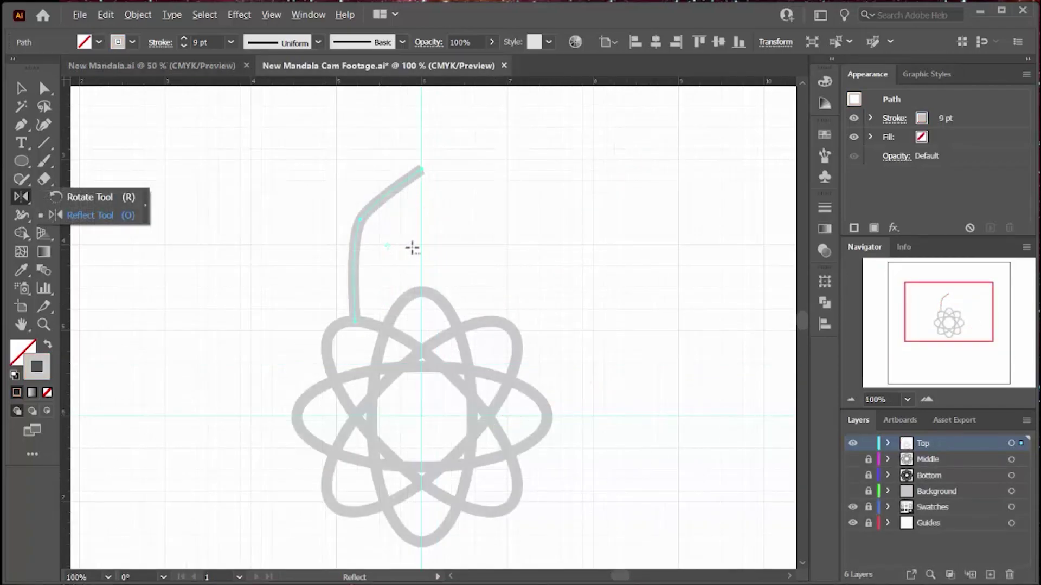
Reflect a copy of the gray half-petal across the vertical center guide to form the petal's other half.
left_click(422, 247, "alt")
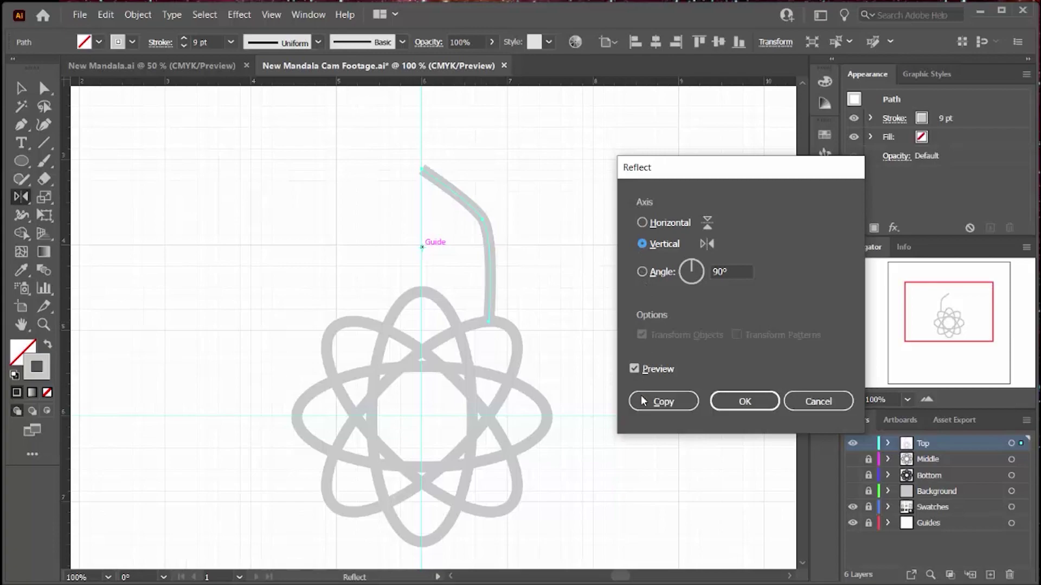
left_click(644, 401)
left_click(22, 94)
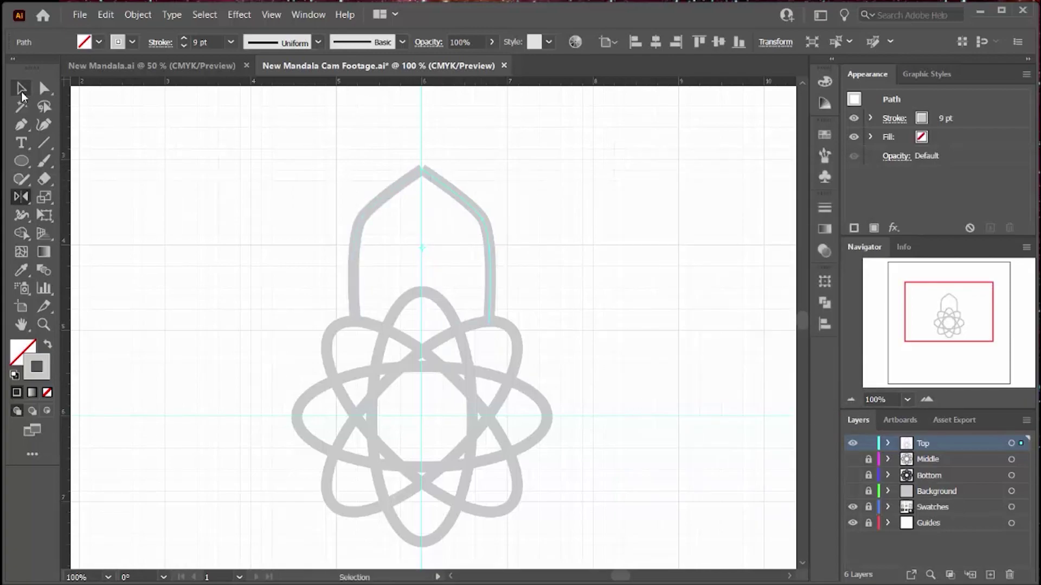
left_click(339, 163)
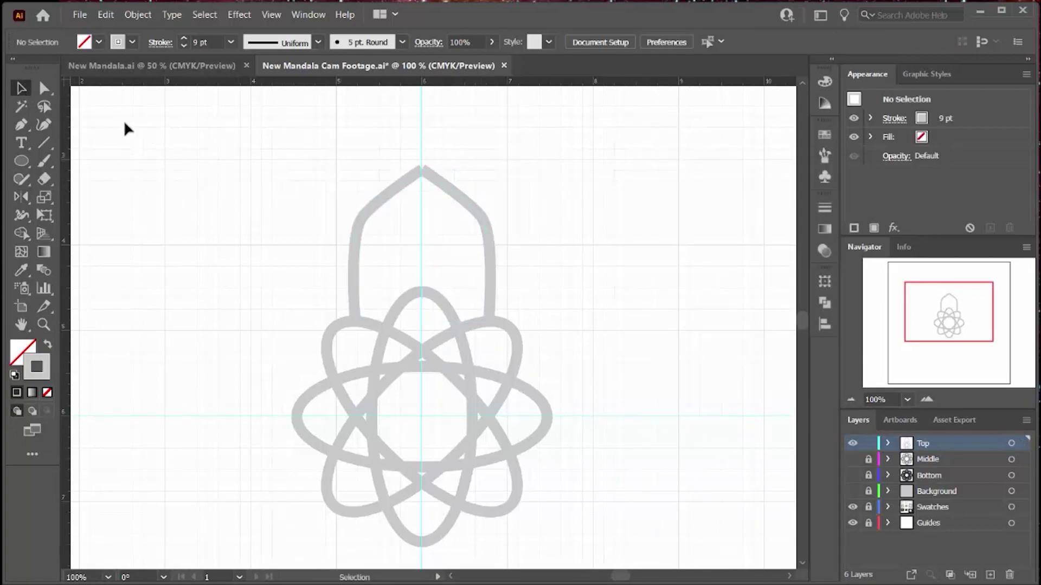
Join the two petal halves at their upper end points on the center guide.
left_click(45, 88)
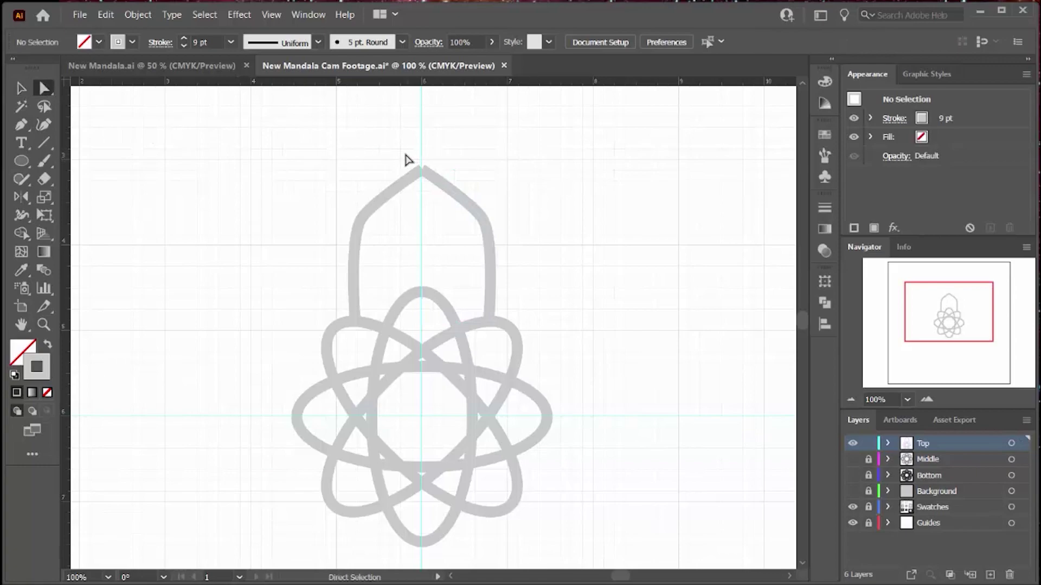
left_click(448, 198)
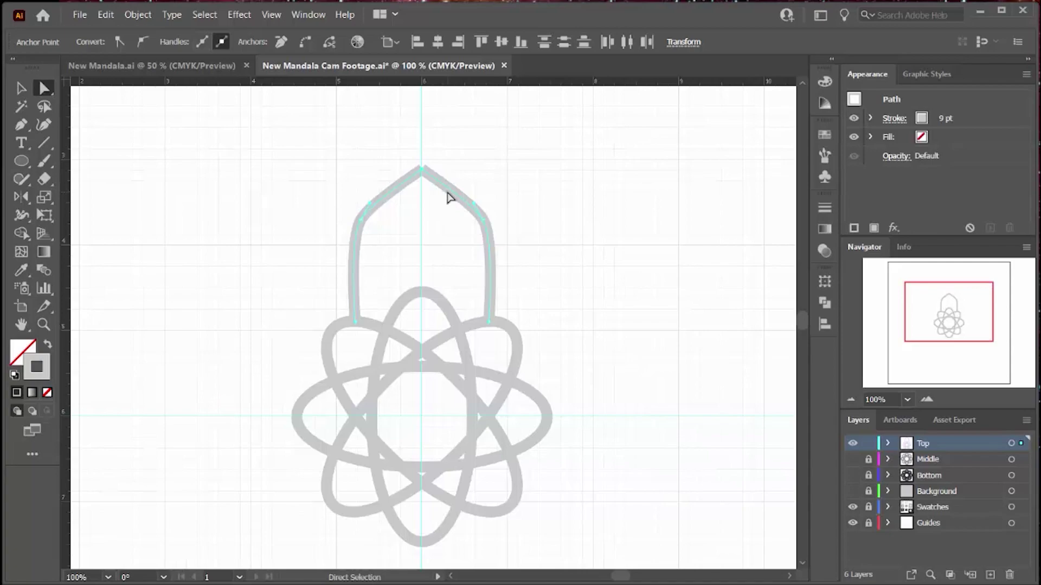
key("ctrl+j")
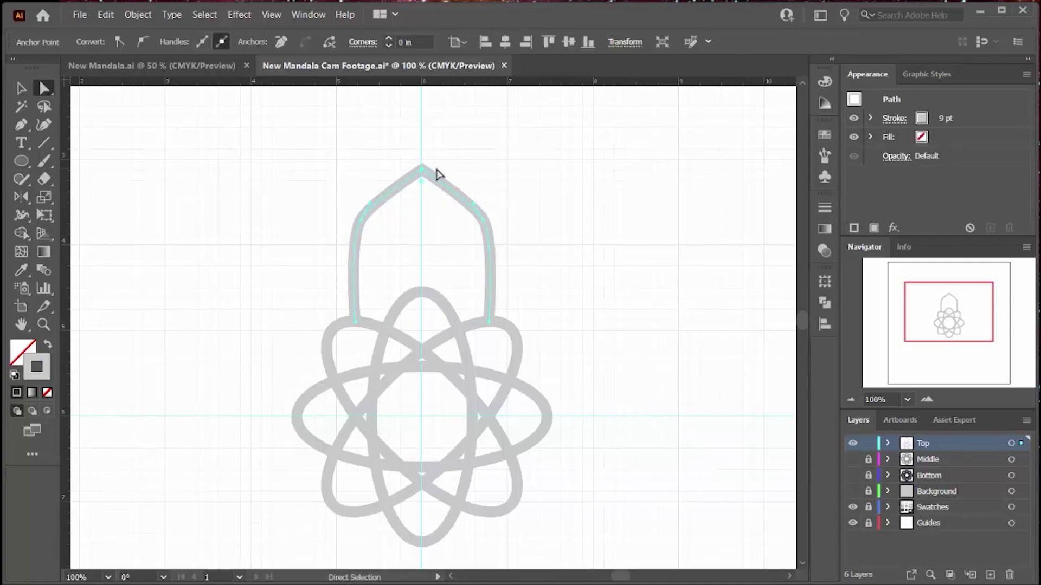
left_click(21, 88)
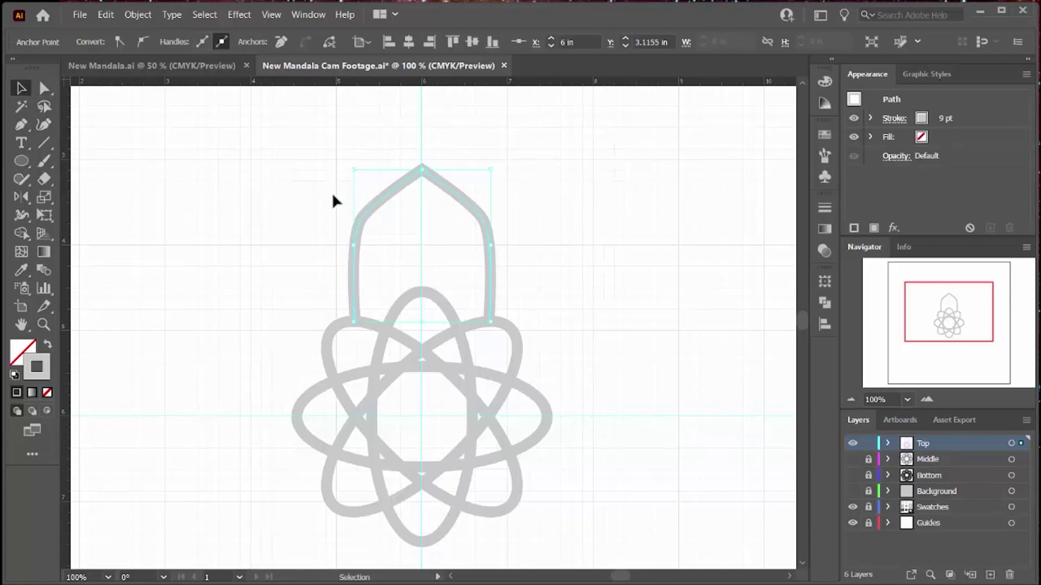
Rotate a copy of the joined petal 45° about the intersection of the center guides.
left_click(18, 198)
key("ctrl+shift+a")
left_click(21, 87)
left_click(378, 203)
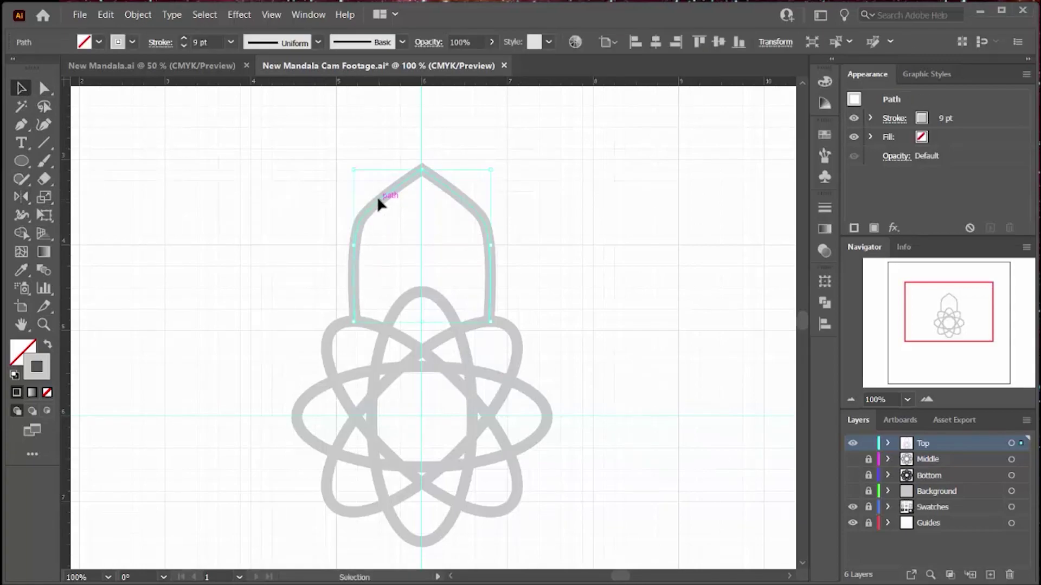
key("r")
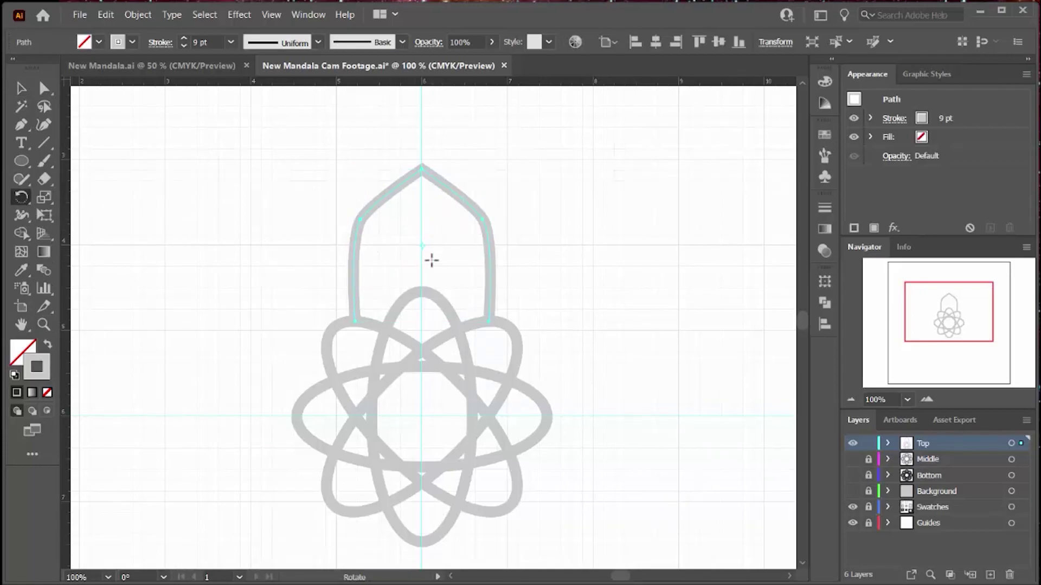
left_click(421, 415, "alt")
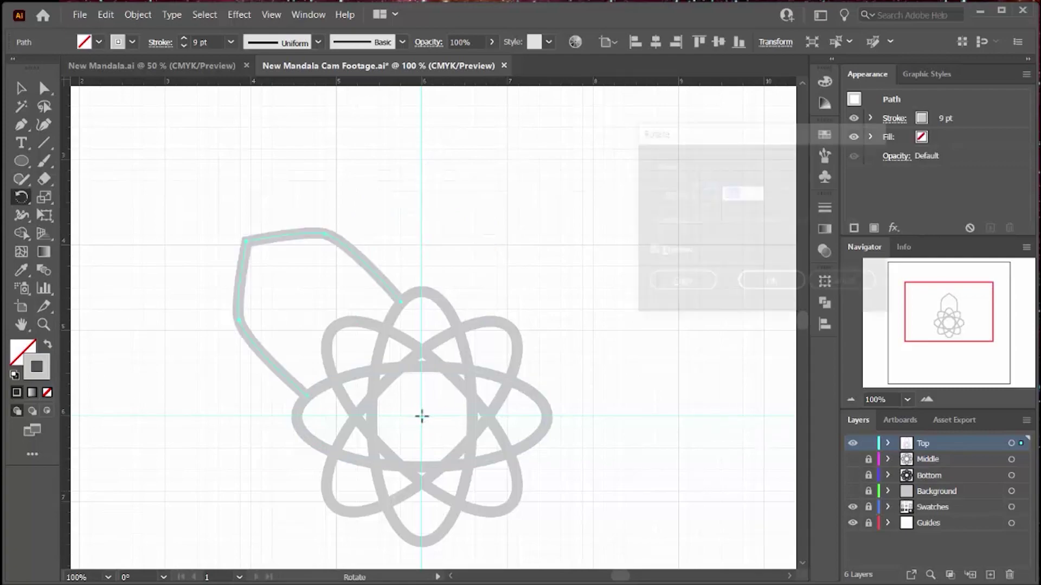
left_click(671, 285)
Repeat the rotated copy six more times to complete a ring of eight petals, and deselect everything.
key("ctrl+d")
key("ctrl+d")
key("ctrl+d")
key("ctrl+d")
key("ctrl+d")
key("ctrl+d")
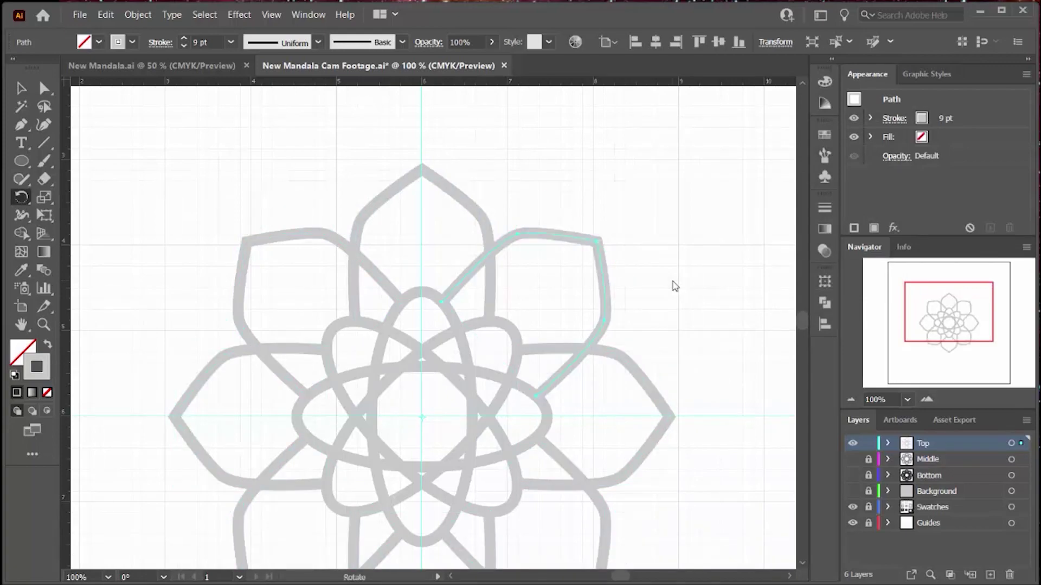
key("v")
left_click(193, 148)
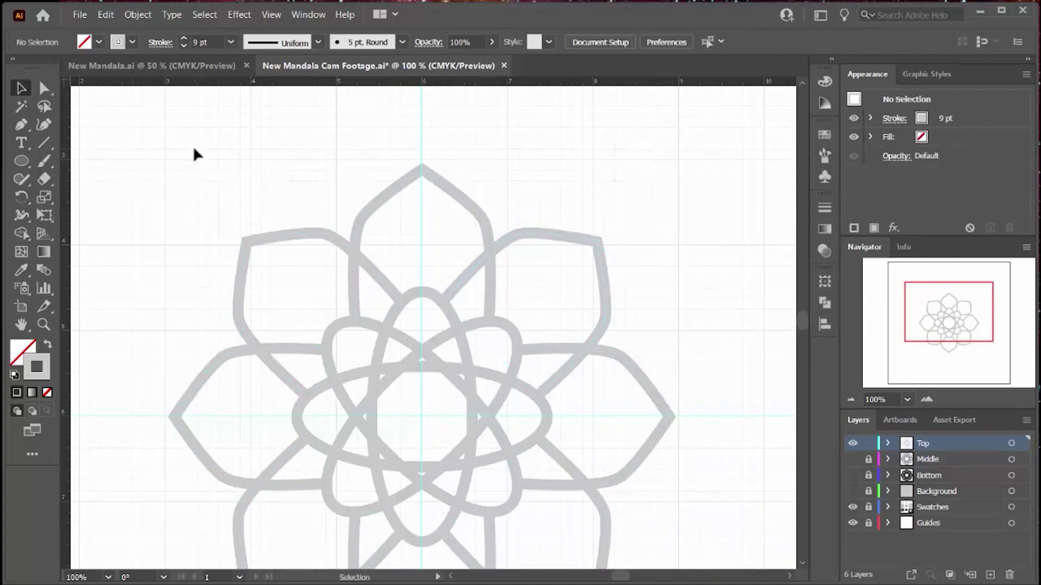
Select all eight outer petals around the inner flower and copy them.
left_click(850, 399)
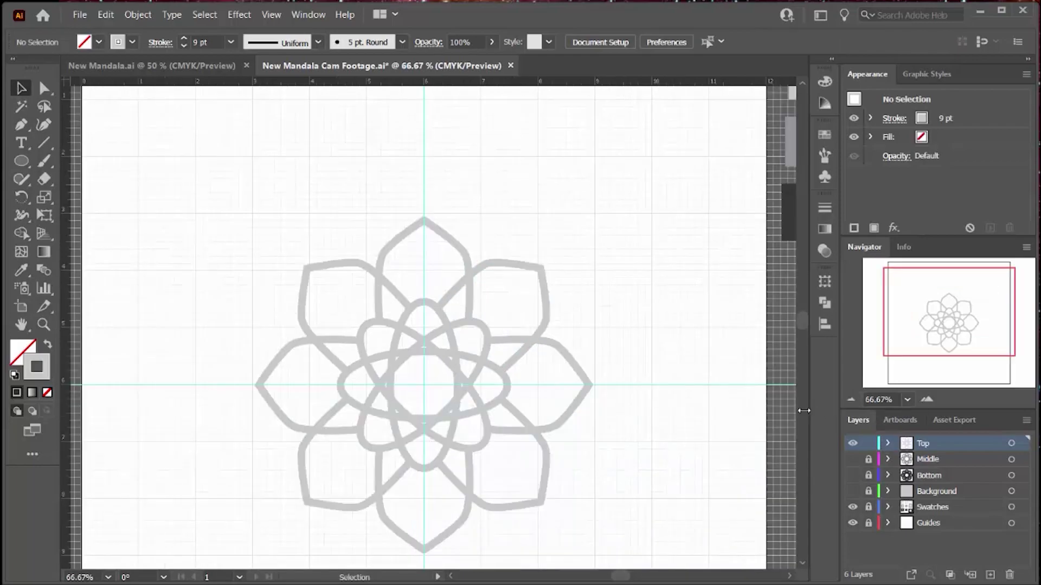
left_click(307, 279)
left_click(387, 250, "shift")
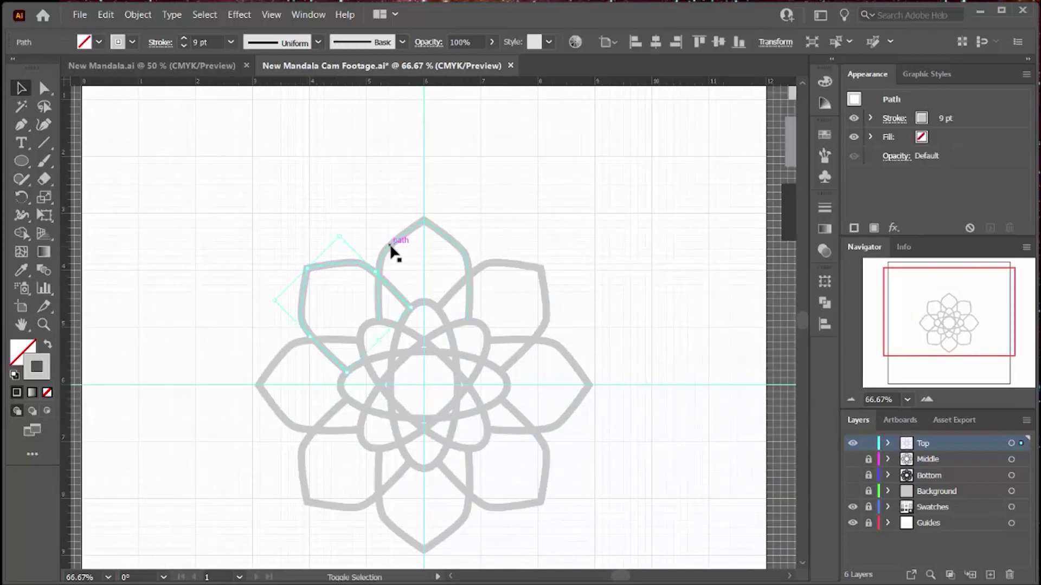
left_click(509, 266, "shift")
left_click(551, 344, "shift")
left_click(549, 466, "shift")
left_click(451, 530, "shift")
left_click(300, 480, "shift")
left_click(286, 418, "shift")
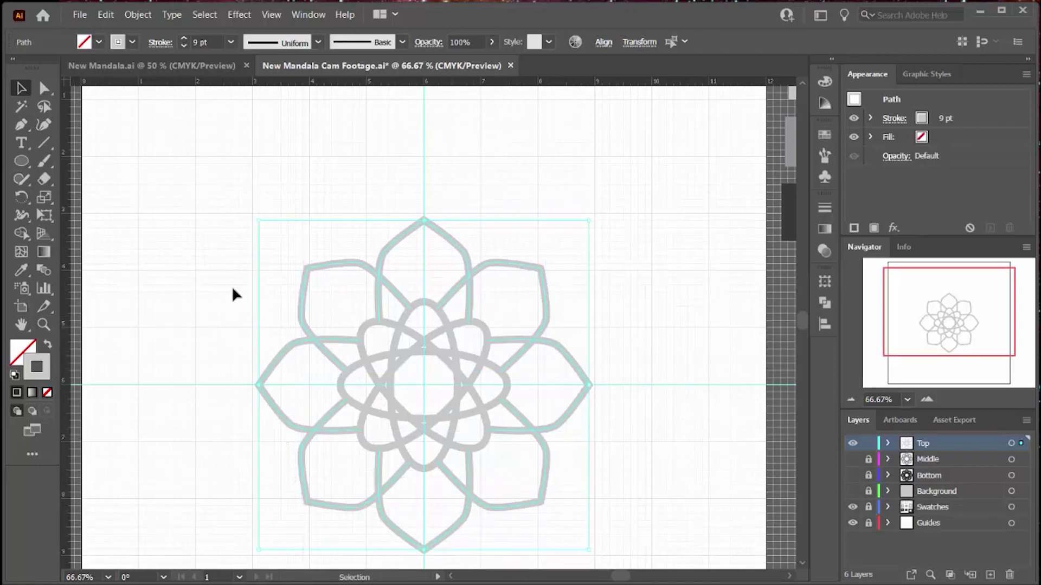
Lock the Top layer, and show and unlock the Middle layer.
left_click(868, 444)
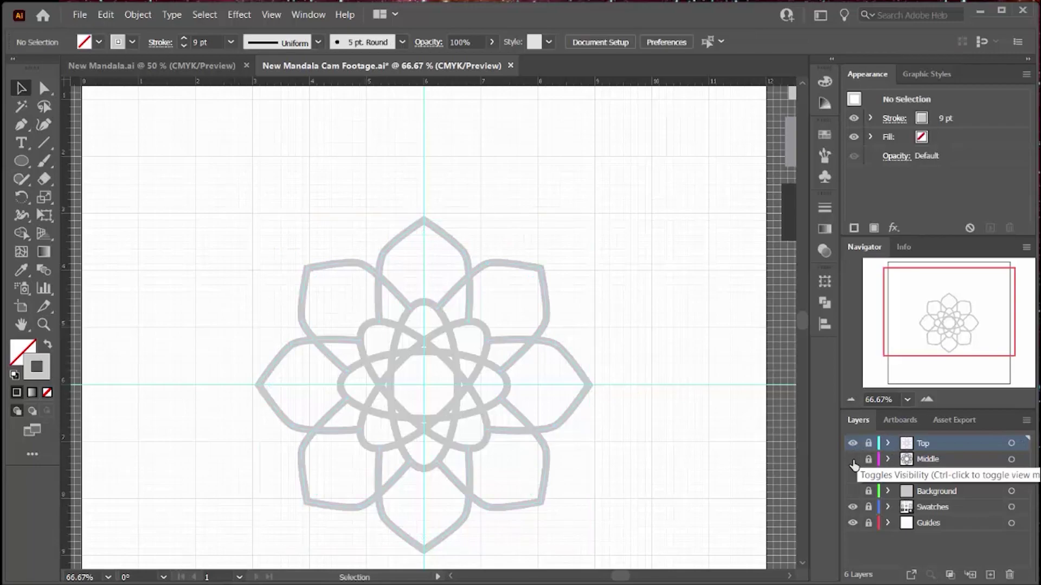
left_click(853, 459)
left_click(868, 459)
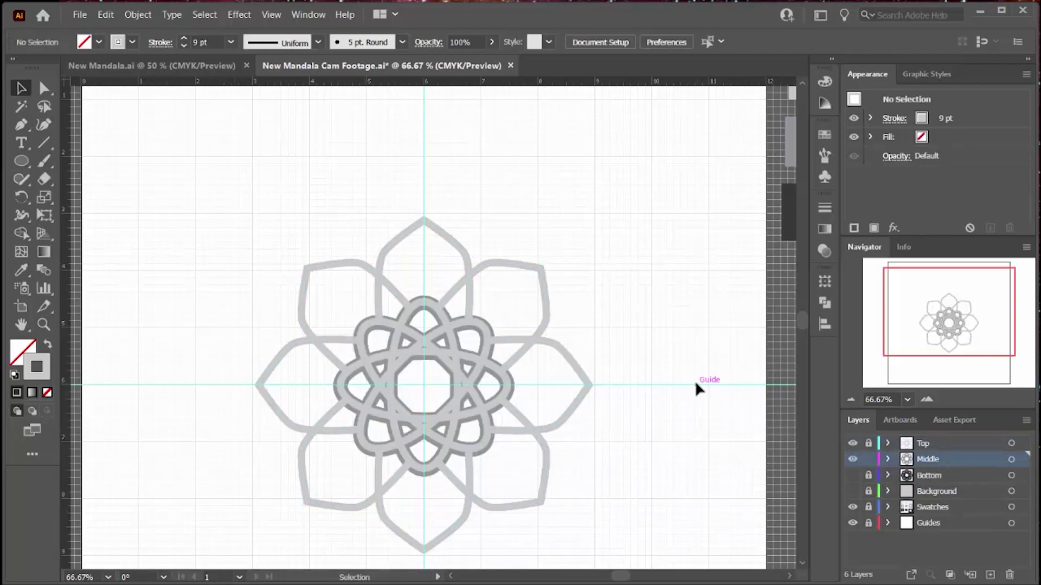
Paste the eight copied petals onto the Middle layer and try centering them horizontally on the artboard as separate paths.
key("ctrl+v")
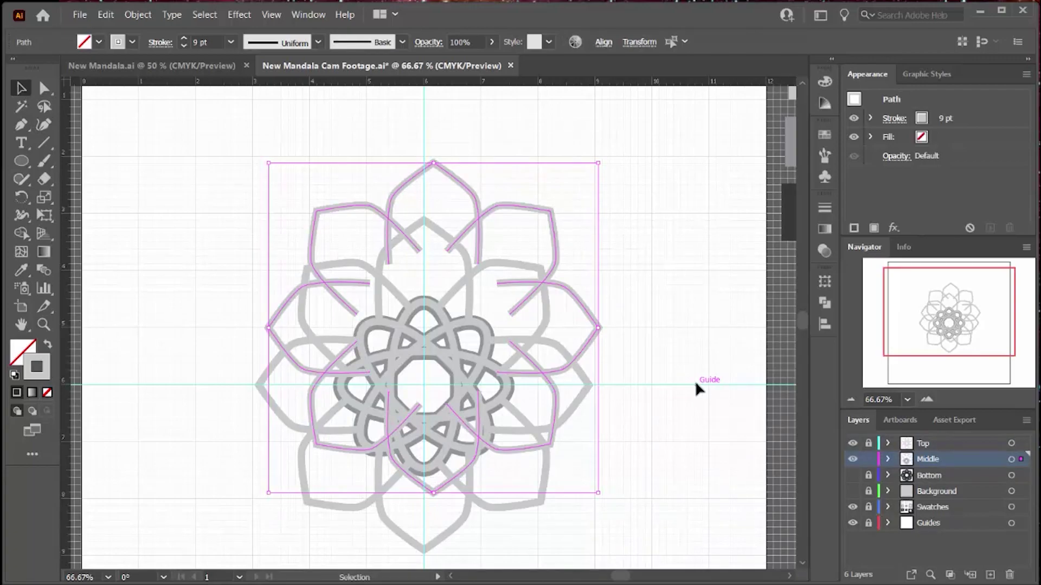
left_click(821, 325)
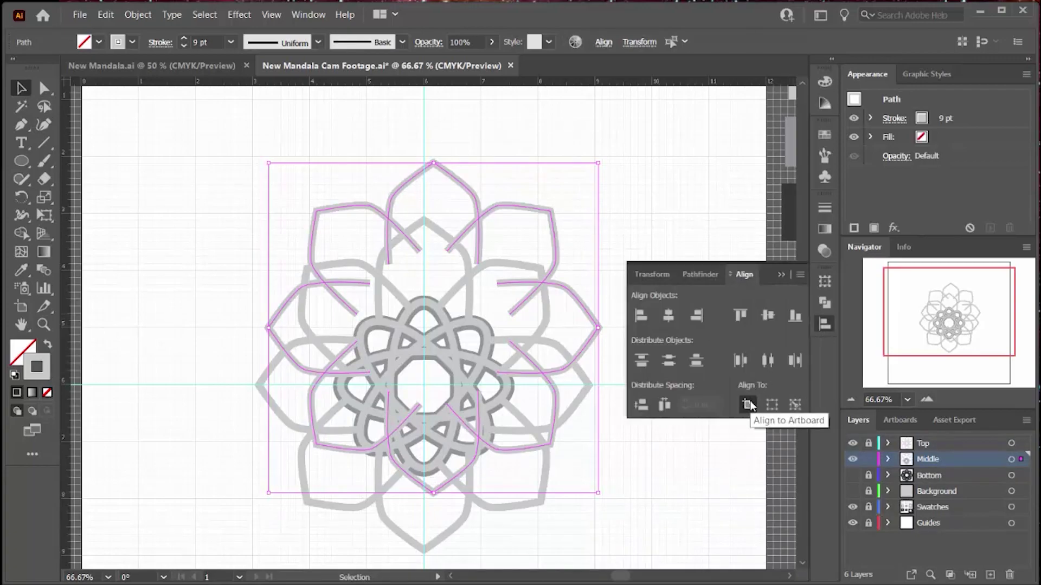
left_click(668, 315)
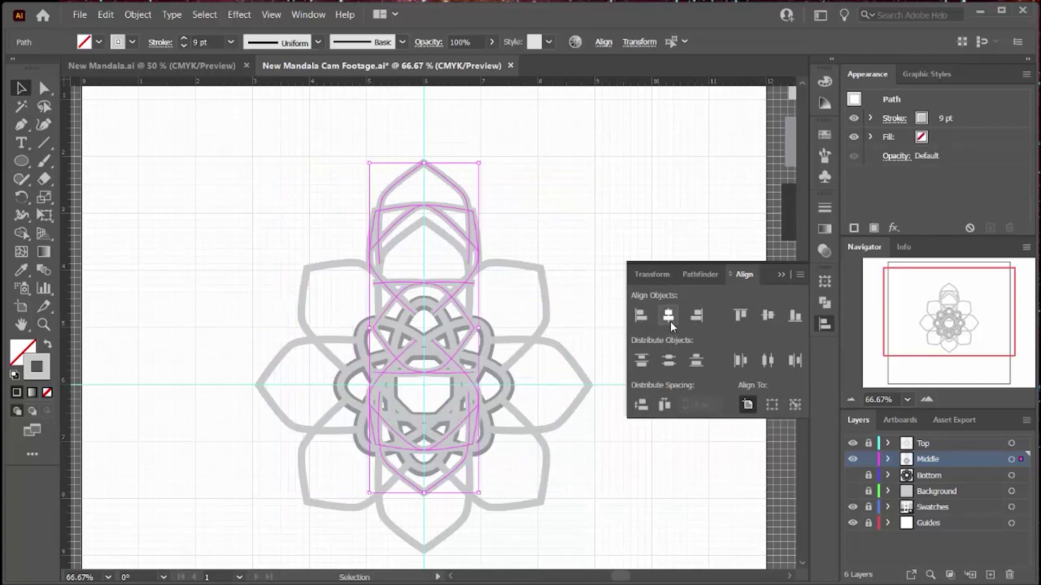
key("ctrl+z")
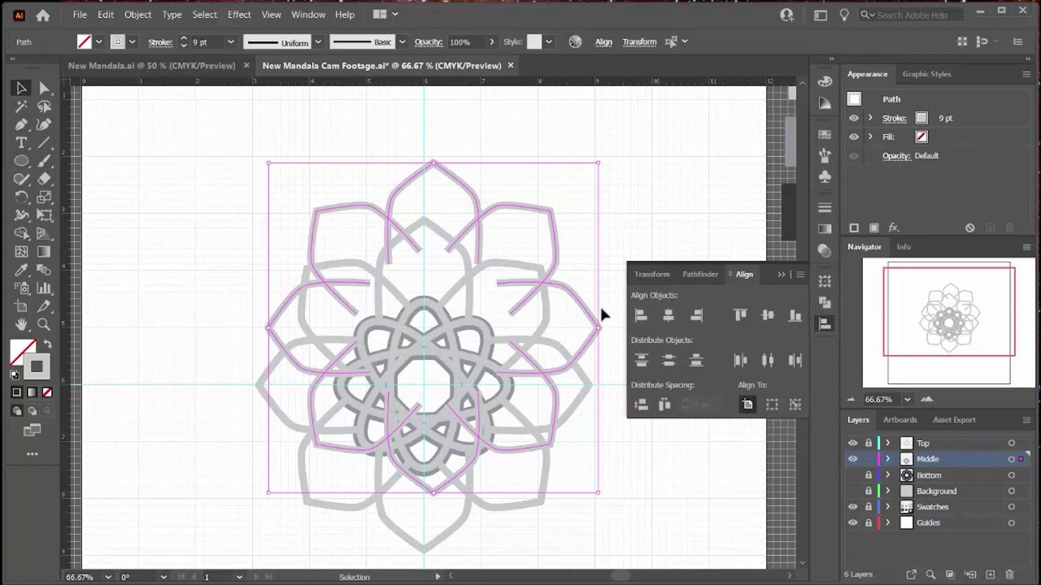
Group the pasted petals and align the group to the artboard's horizontal and vertical center.
right_click(539, 267)
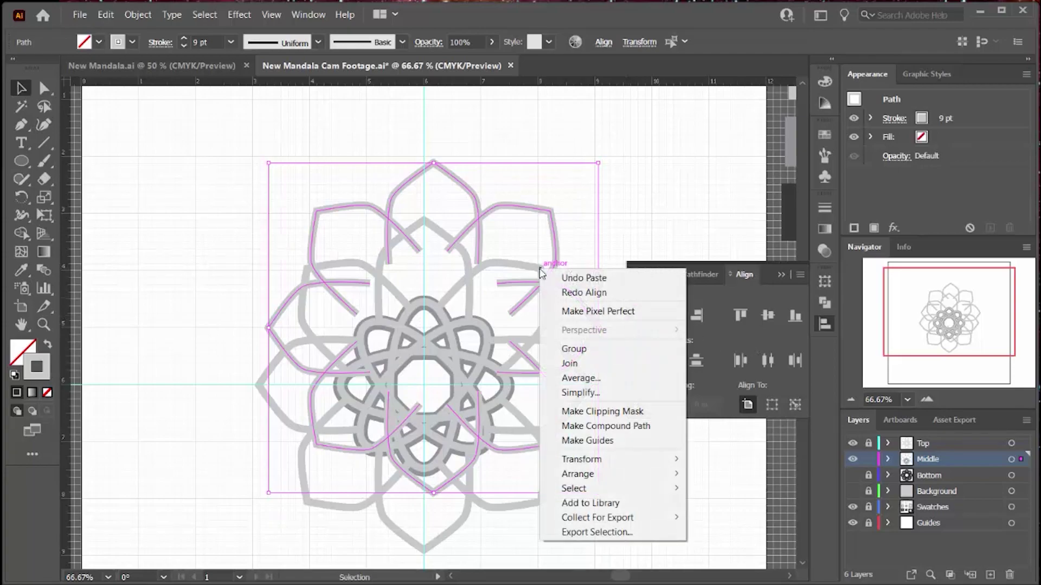
left_click(573, 350)
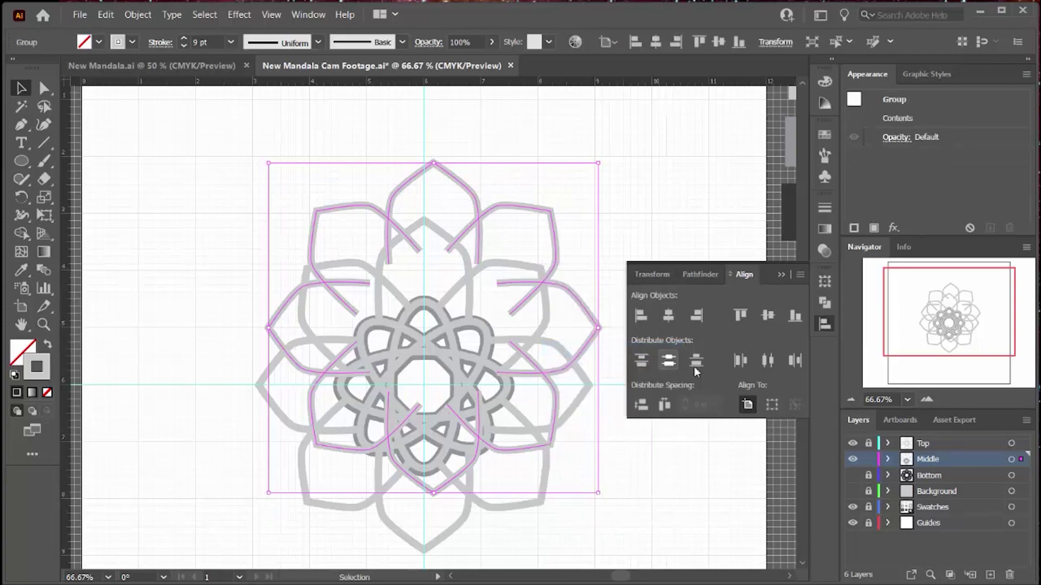
left_click(669, 316)
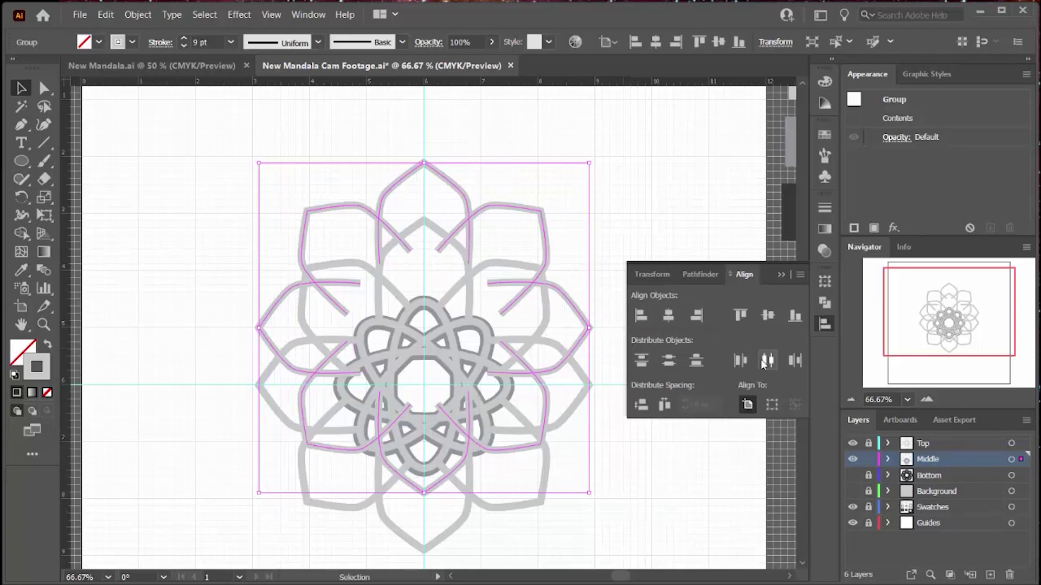
left_click(768, 316)
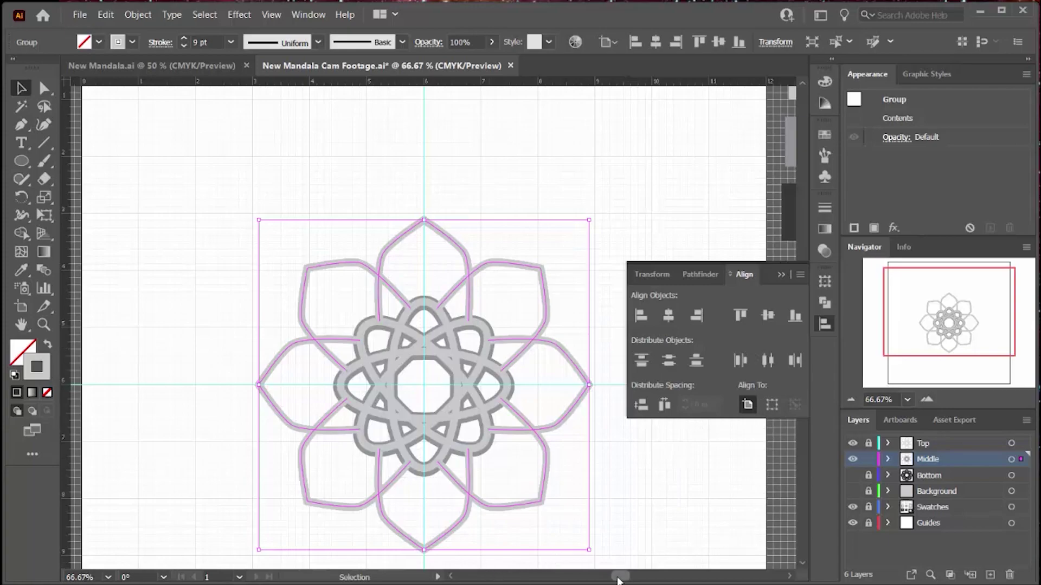
Use the Eyedropper to give the grouped petals the medium-gray 18 pt stroke of the centered-stroke sample square.
left_click_drag(621, 576, 623, 577)
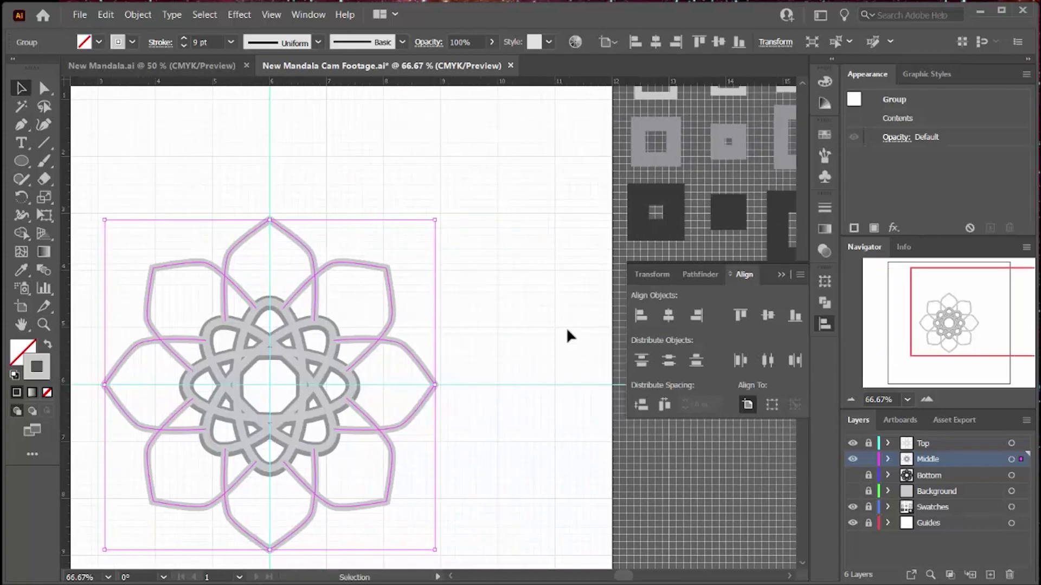
key("i")
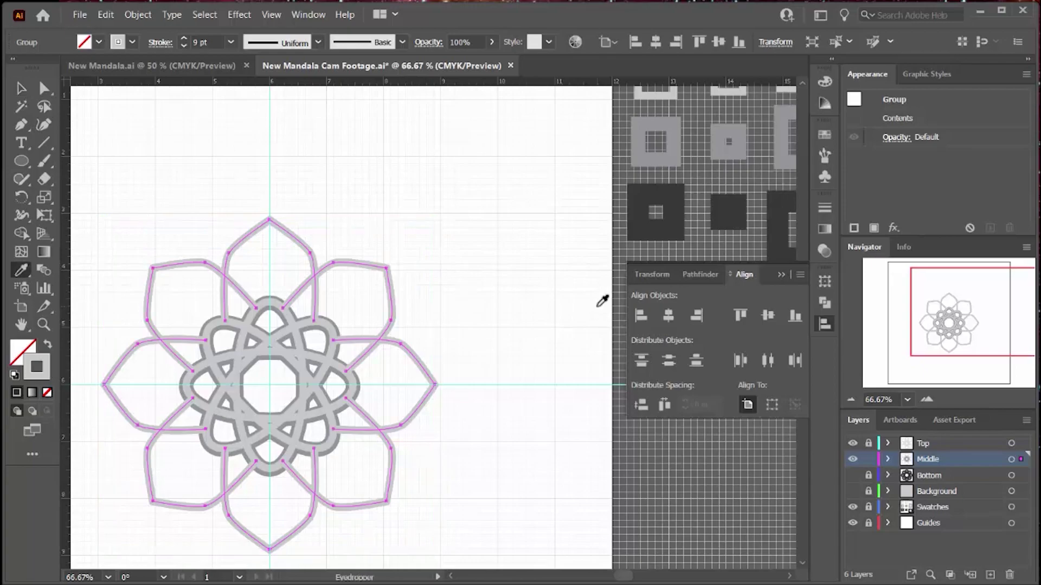
left_click(666, 160)
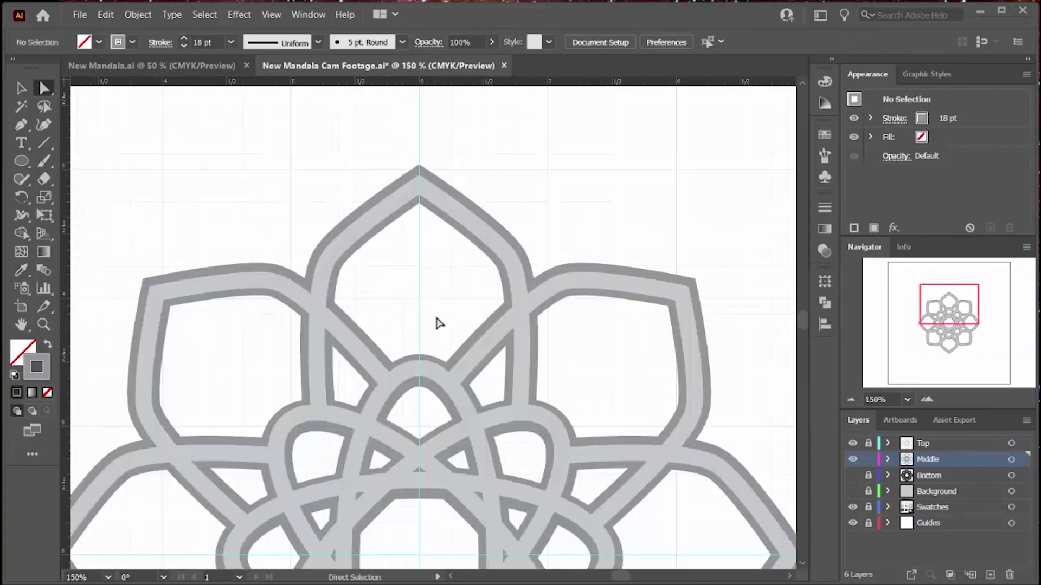
Hide the Top layer, ungroup the eight outer petals on the Middle layer and deselect them.
left_click(853, 444)
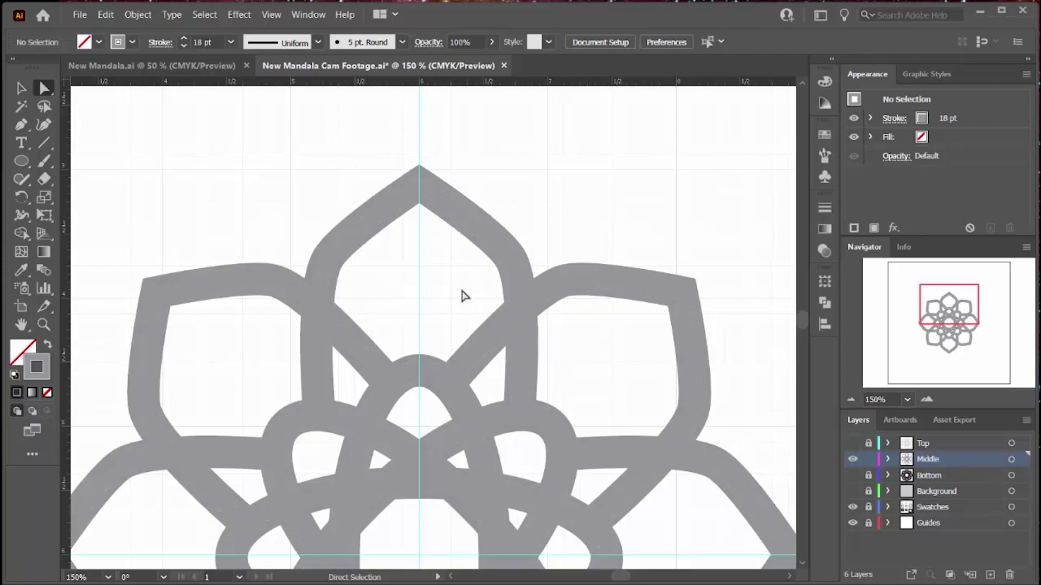
left_click(21, 88)
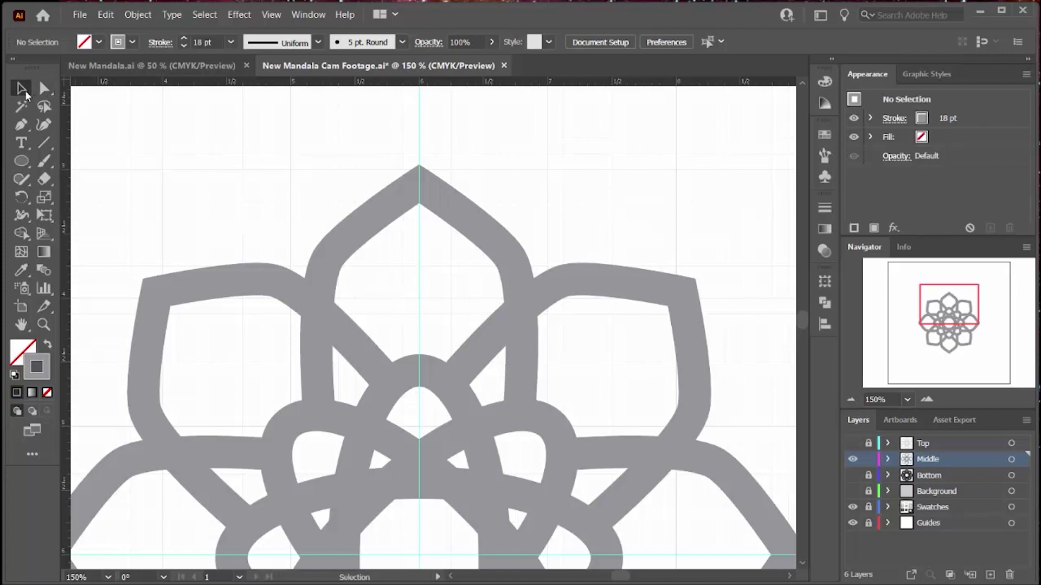
left_click(363, 231)
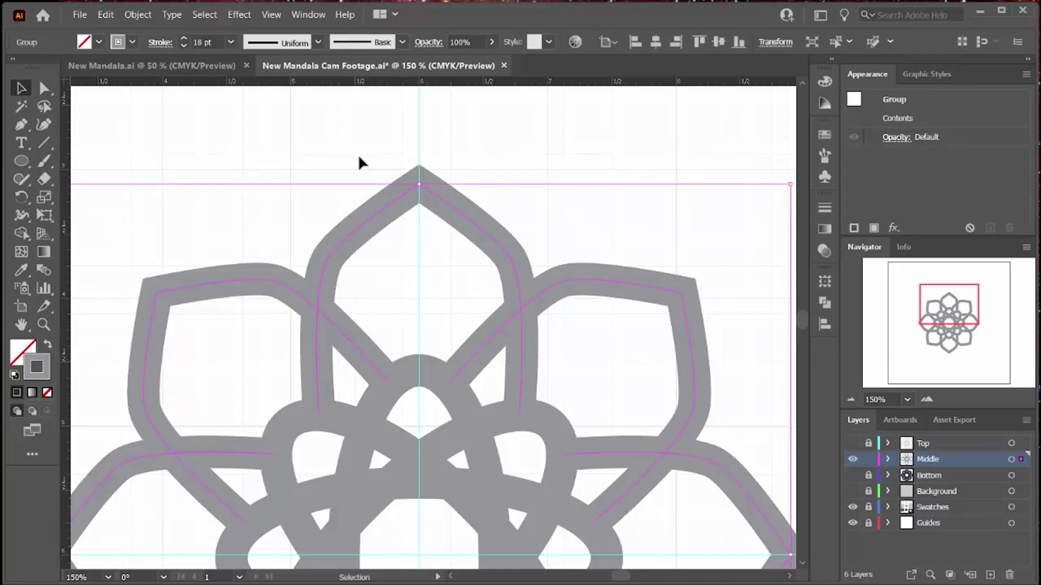
right_click(353, 233)
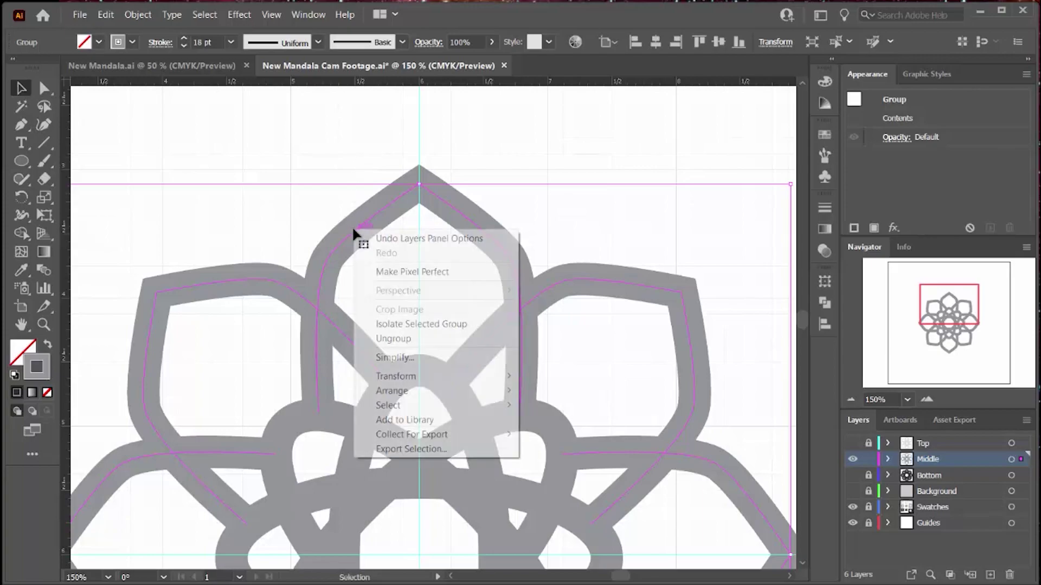
left_click(393, 338)
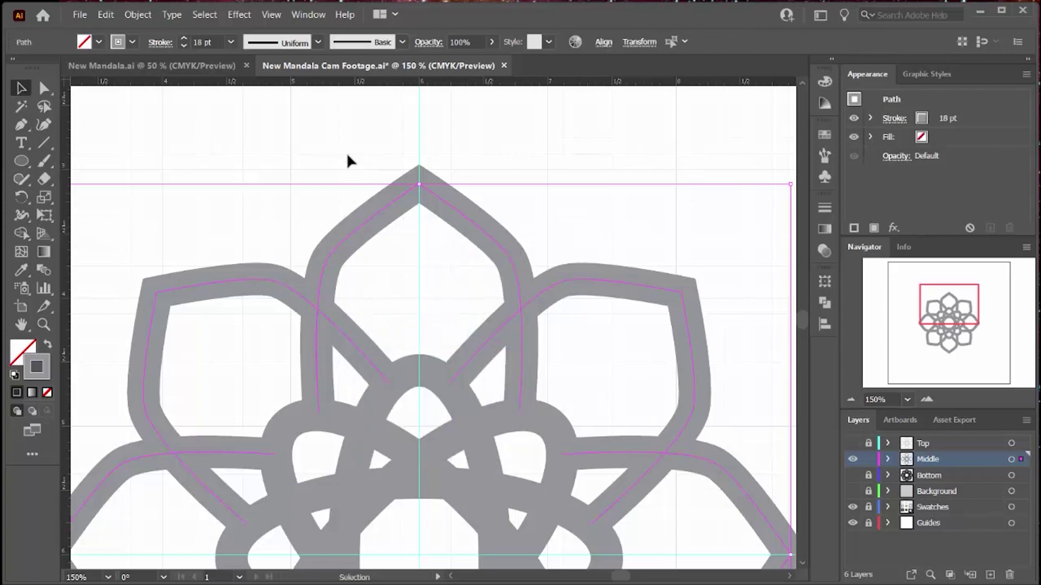
left_click(341, 142)
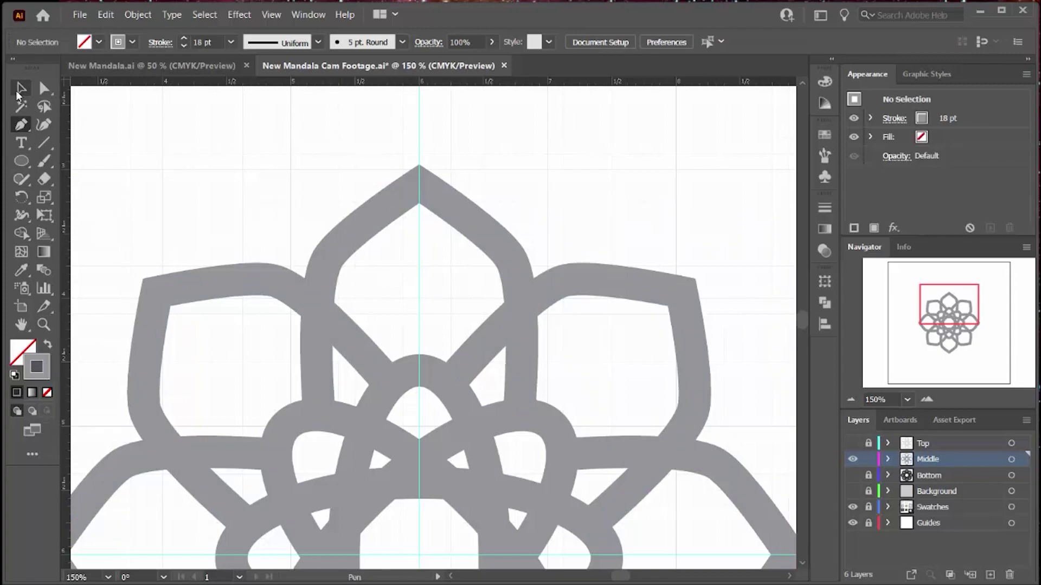
Close the upper petal's open path with the Pen tool, adding a point on the vertical guide below its two ends.
left_click(335, 238)
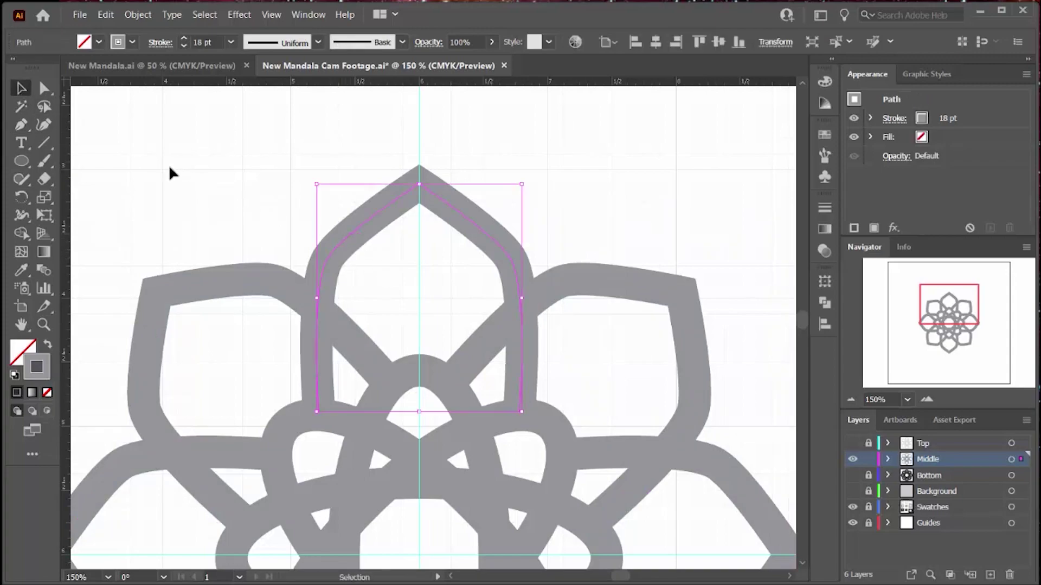
left_click(25, 124)
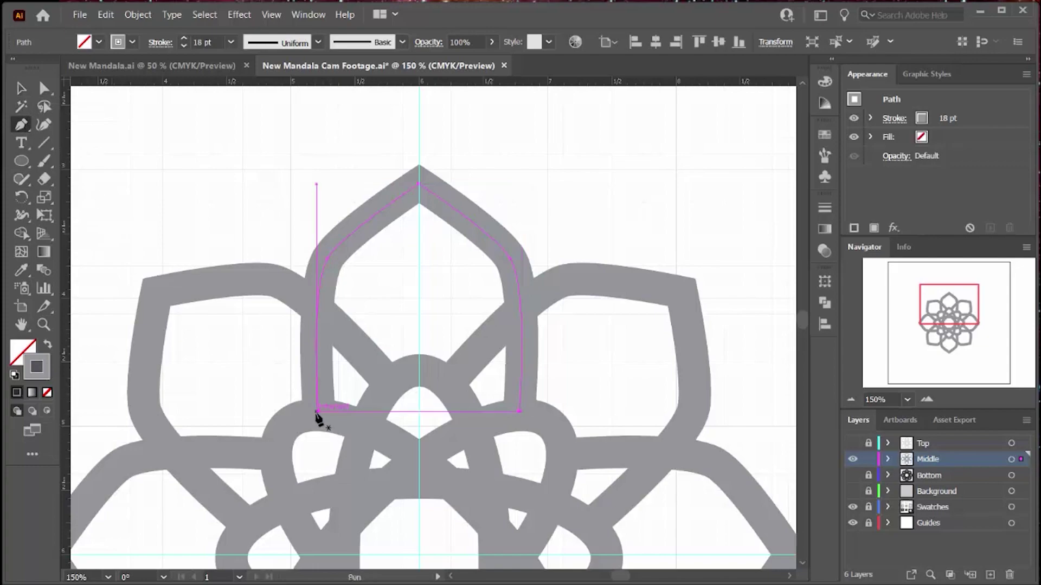
left_click_drag(318, 410, 422, 461)
left_click(419, 454)
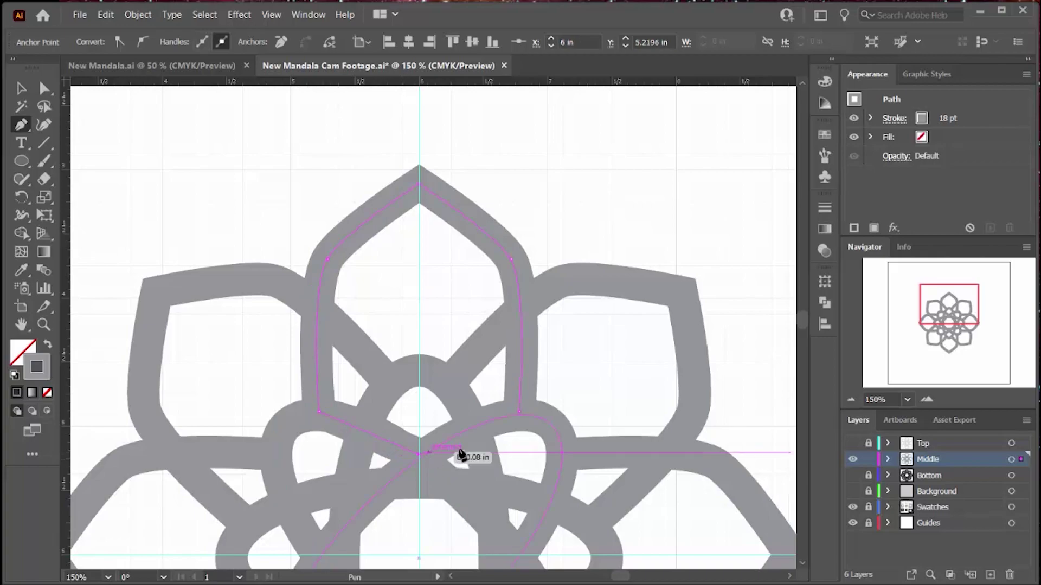
left_click(518, 410)
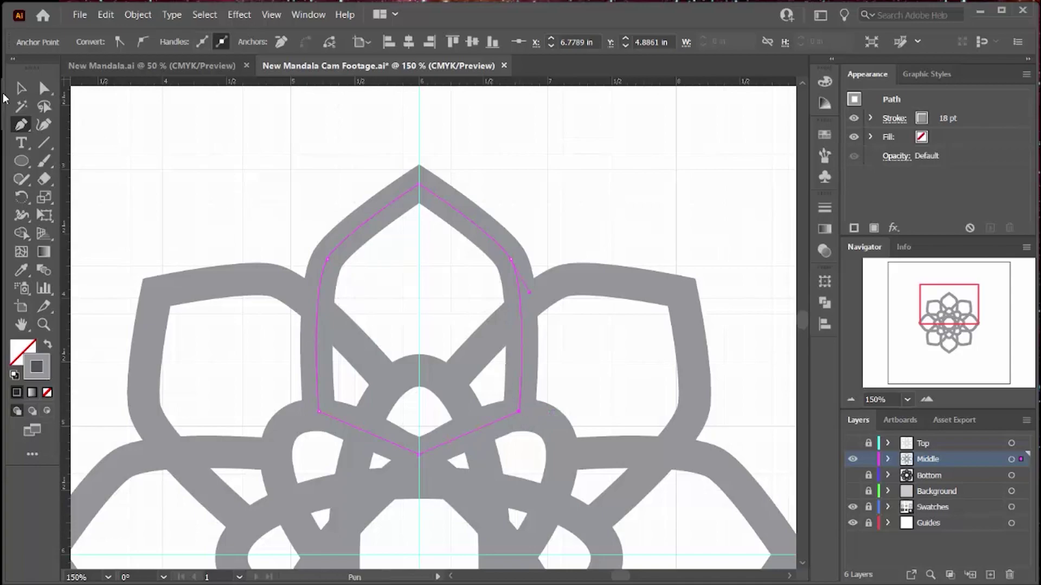
left_click(21, 88)
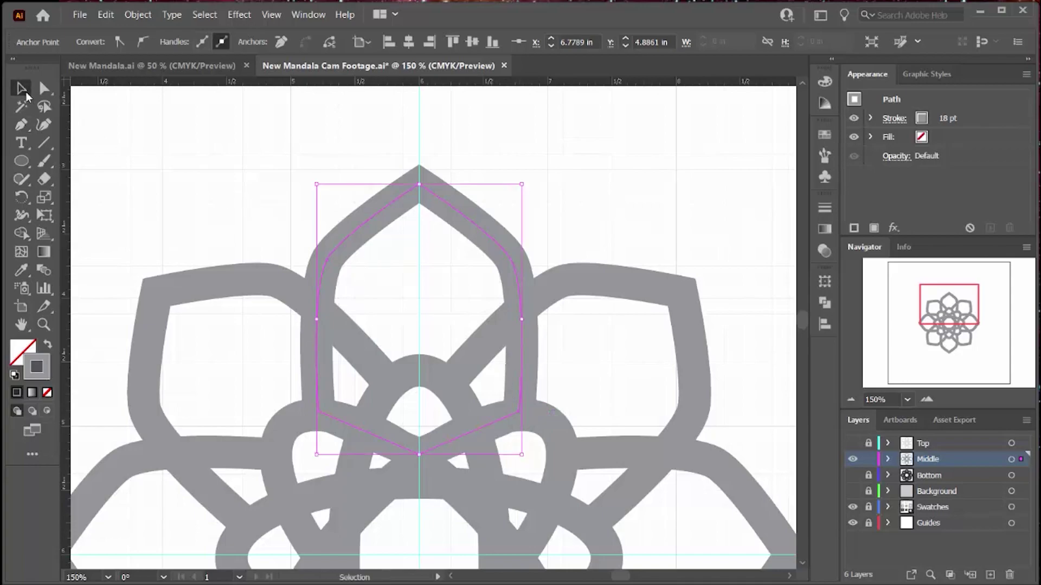
left_click(353, 238)
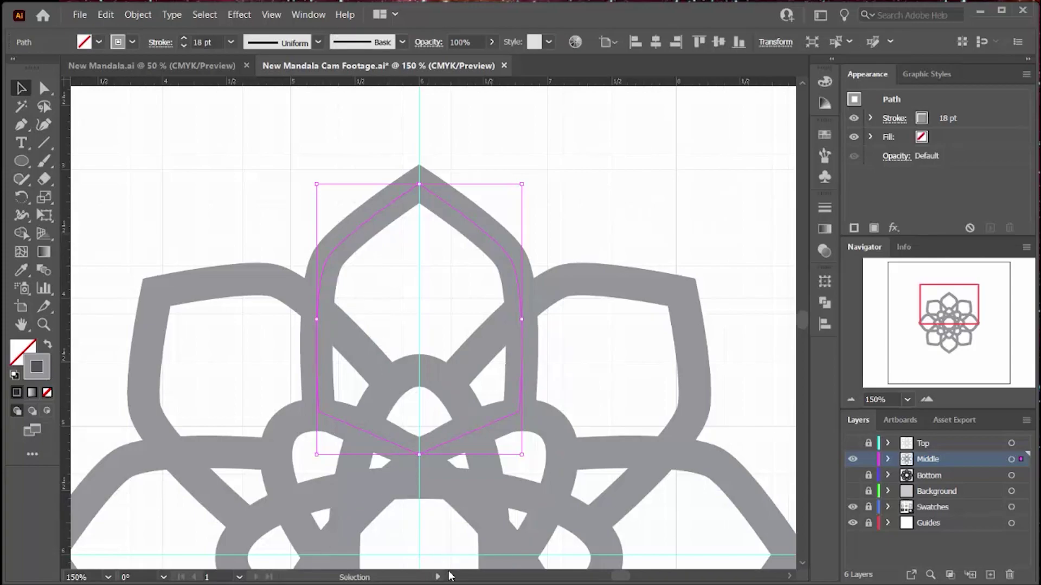
Try the medium-gray 18 pt inside and outside stroke samples on the closed petal, and return it to the centered stroke sample.
left_click(849, 400)
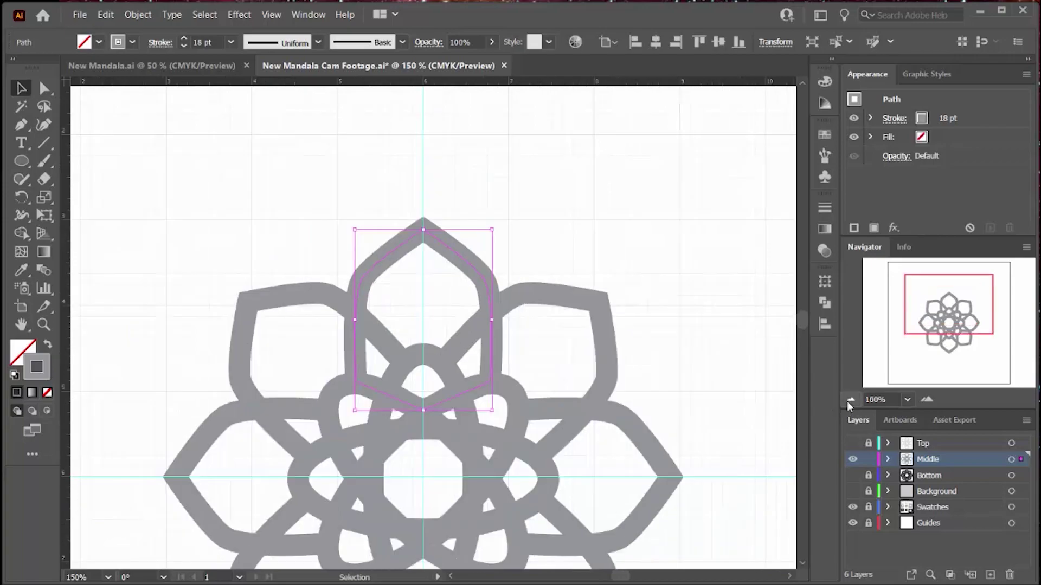
left_click(849, 400)
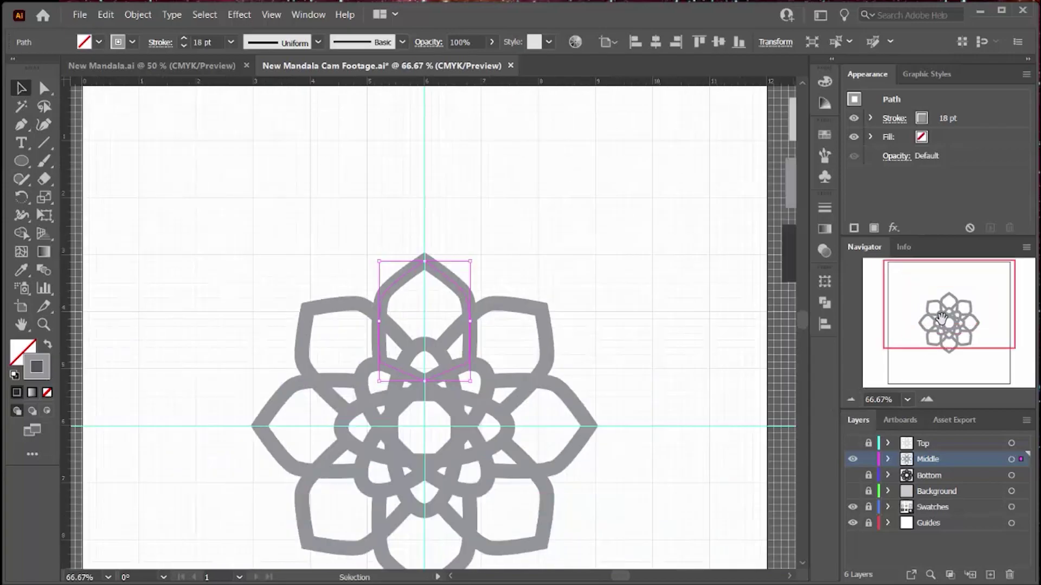
left_click_drag(941, 319, 959, 301)
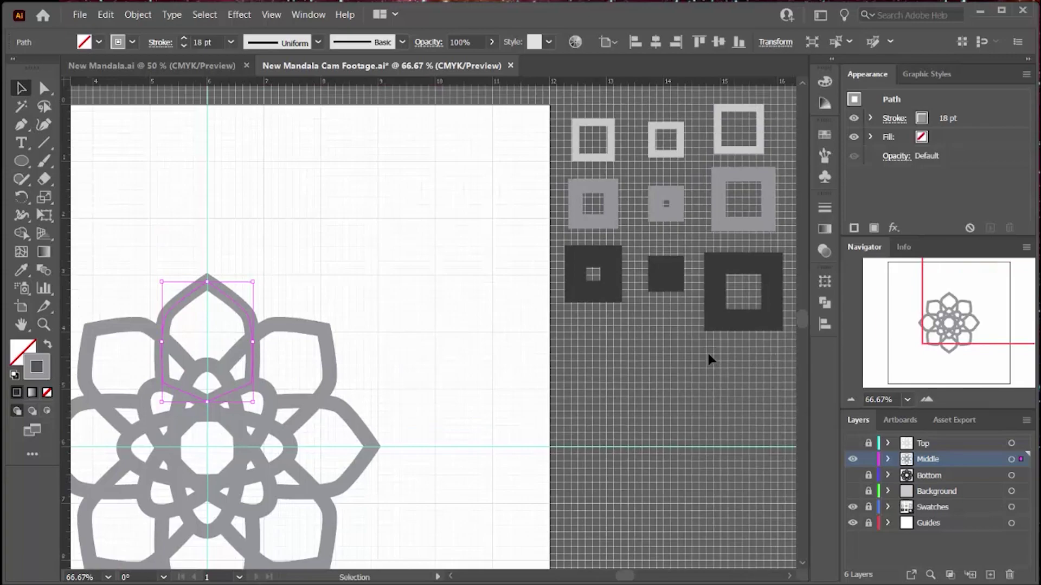
left_click(659, 220)
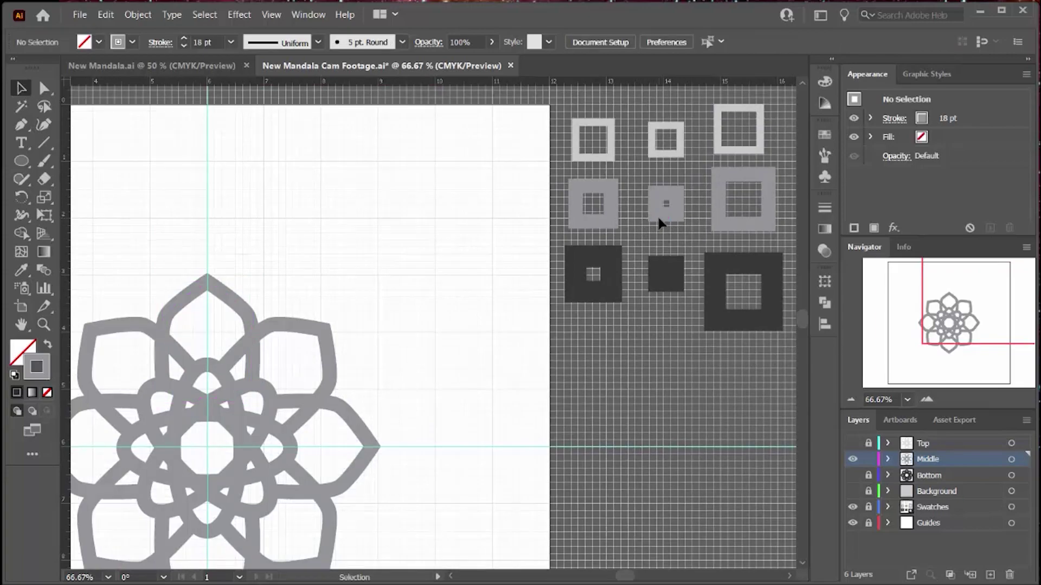
left_click(221, 297)
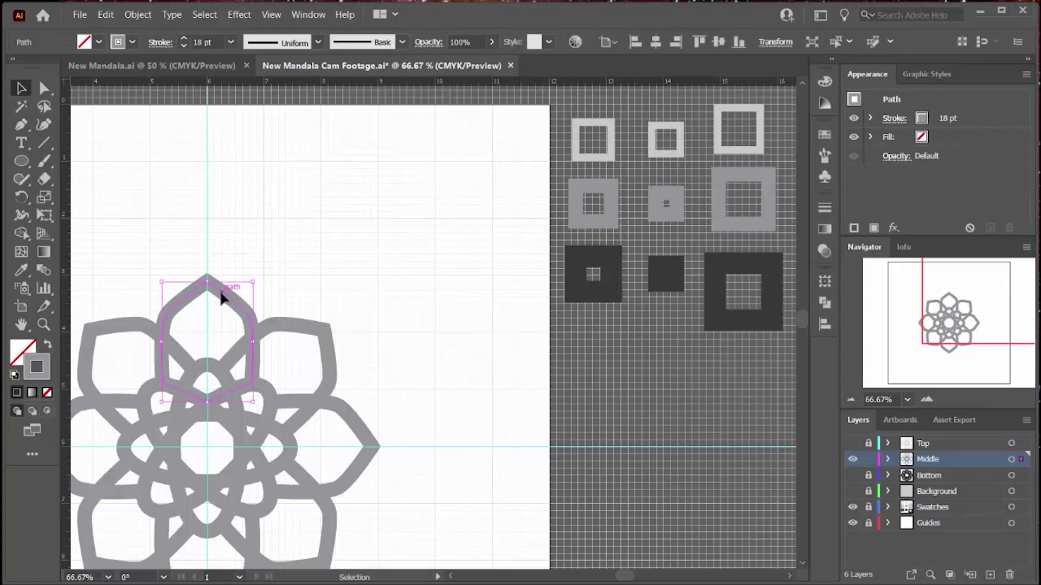
key("i")
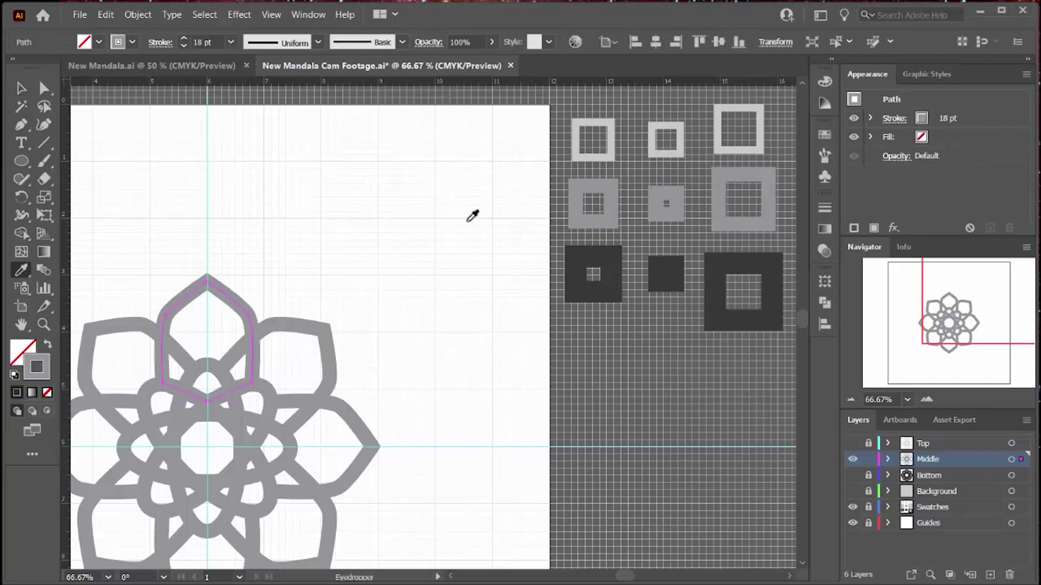
left_click(660, 215)
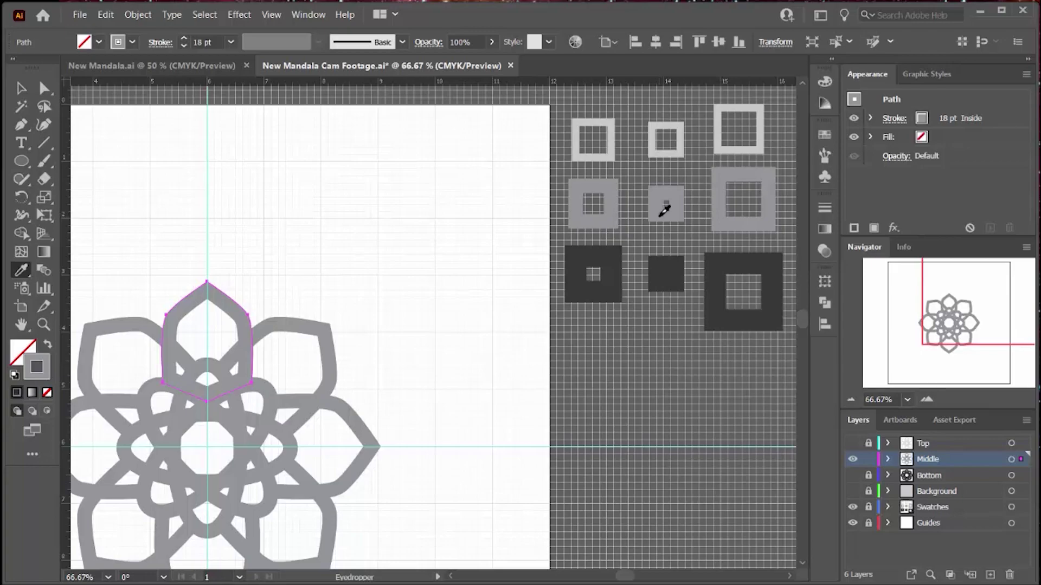
left_click(721, 204)
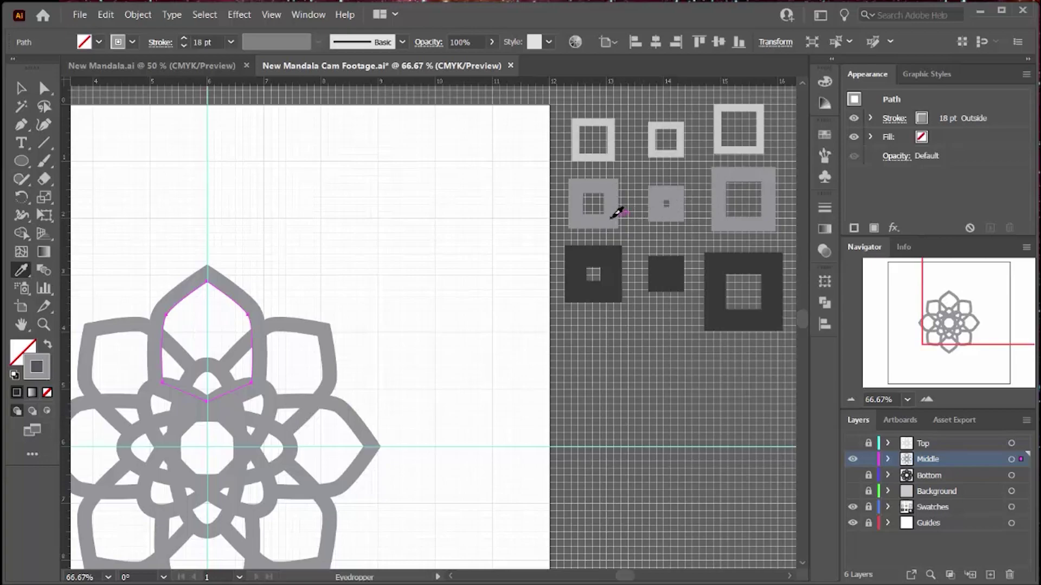
left_click(612, 217)
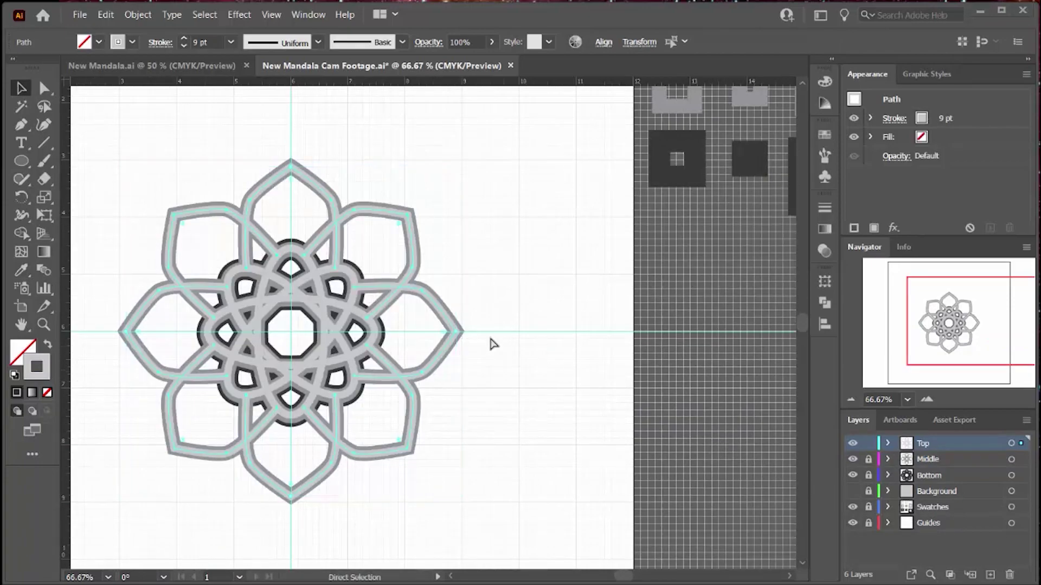
Lock the Top layer, and unlock the Bottom layer and make it active.
left_click(868, 444)
left_click(946, 477)
left_click(868, 475)
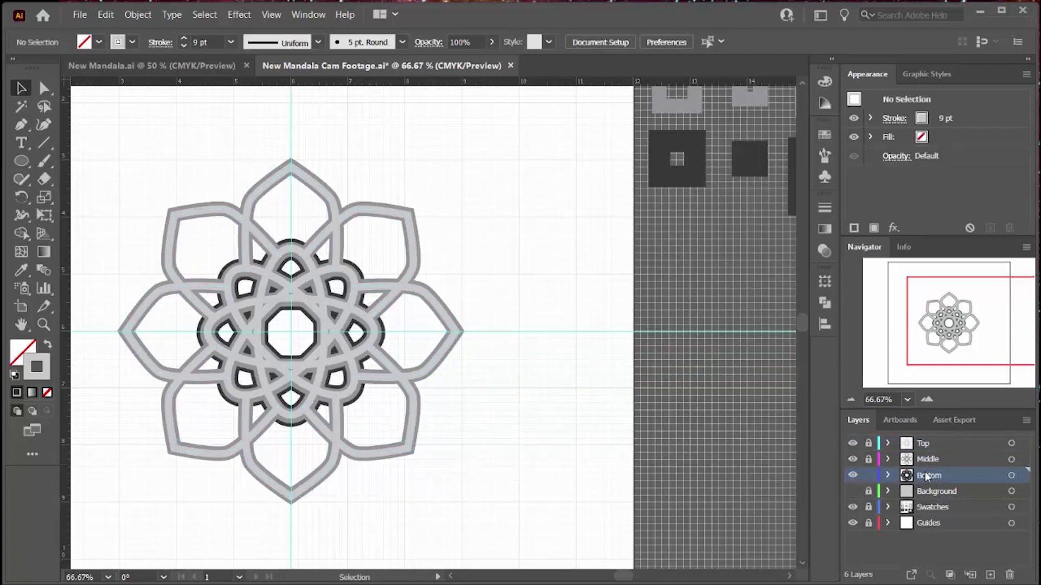
Paste the outer petals onto the Bottom layer, center them at X 6 in and Y 6 in, and apply the darkest centered stroke sample.
key("ctrl+f")
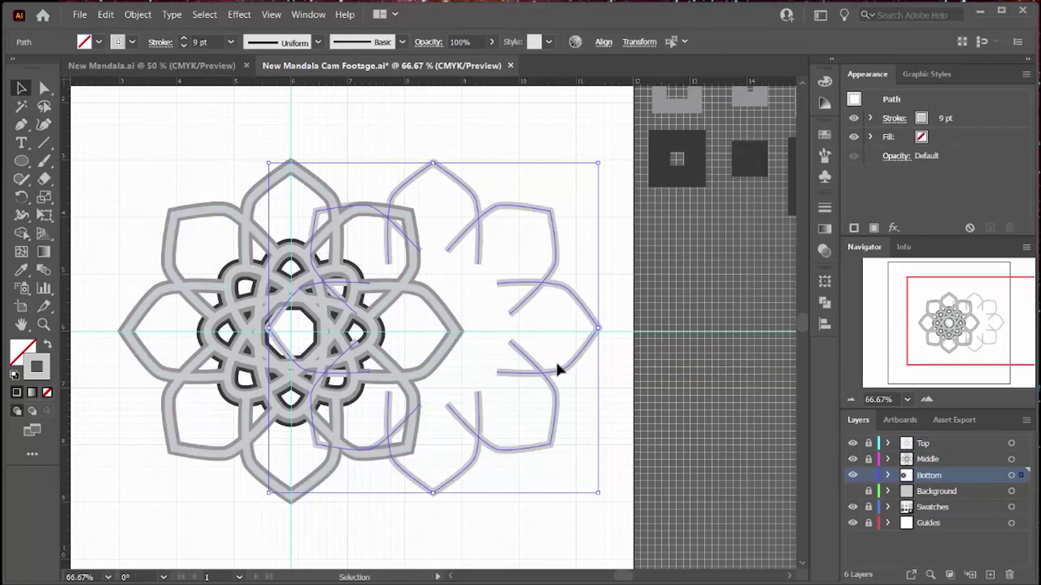
left_click(638, 42)
type("6")
left_click(534, 86)
type("6i")
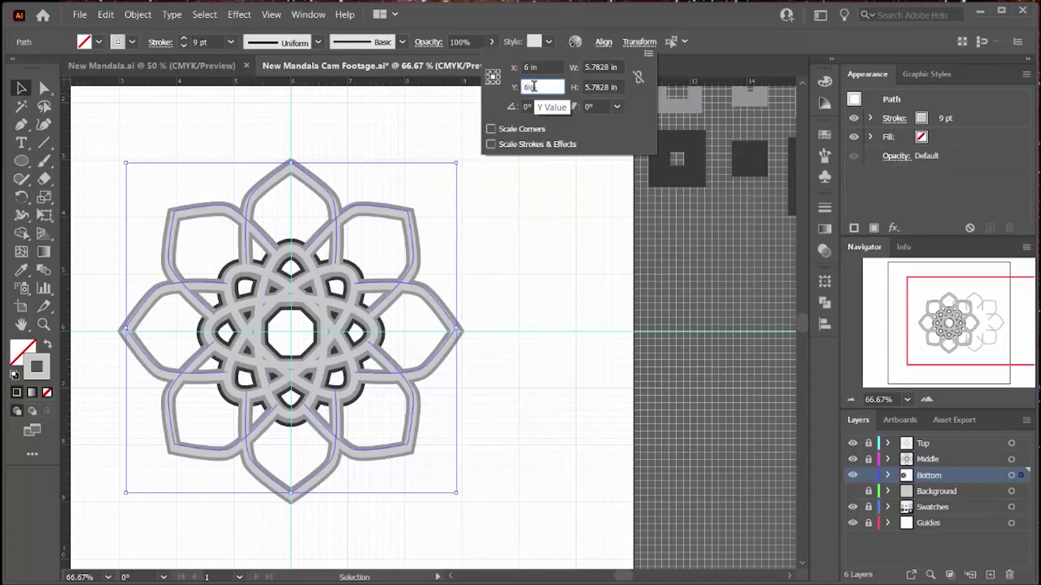
type("n")
key("Return")
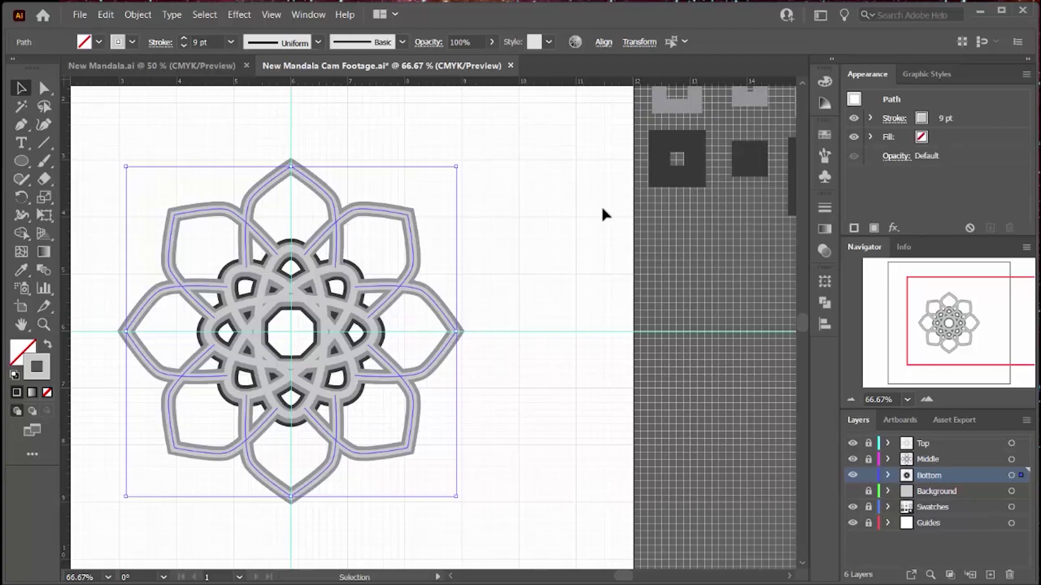
key("i")
left_click(663, 174)
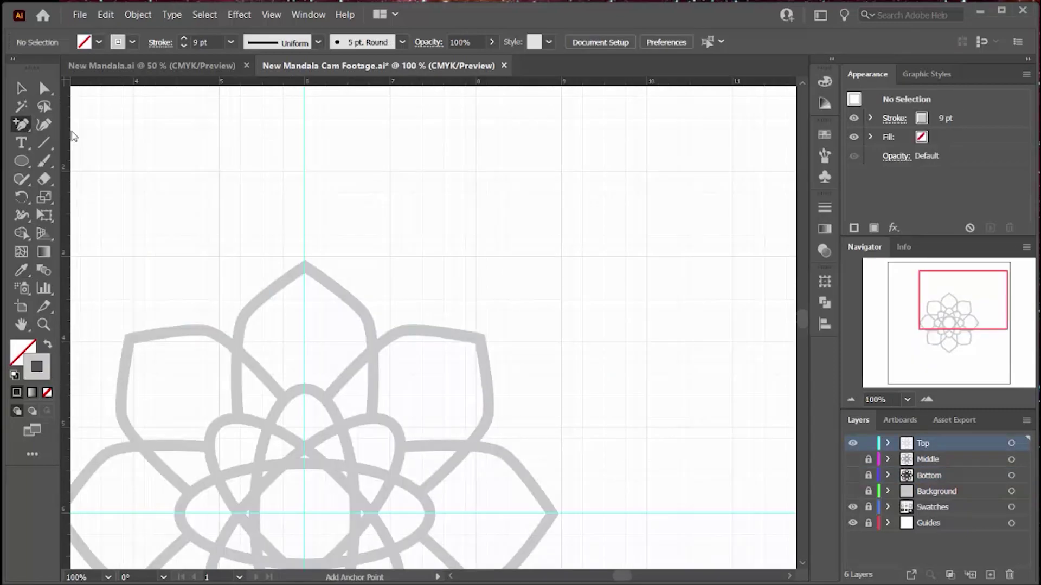
Draw an open four-point leaf outline between the upper and upper-right petals, and a center vein line starting where the two petals meet.
key("p")
left_click(322, 279)
left_click(406, 215)
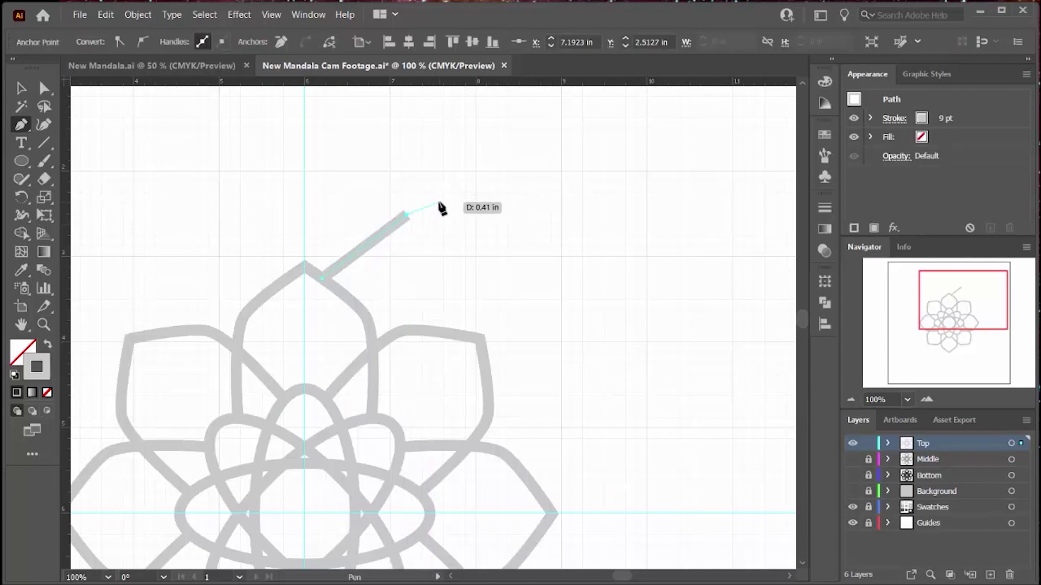
left_click(441, 203)
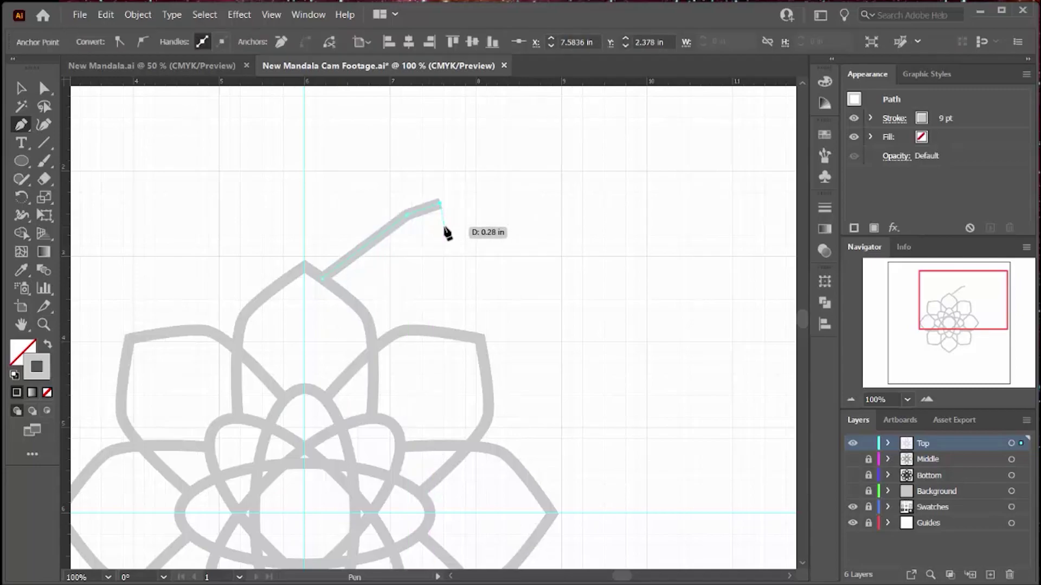
left_click(460, 334)
key("v")
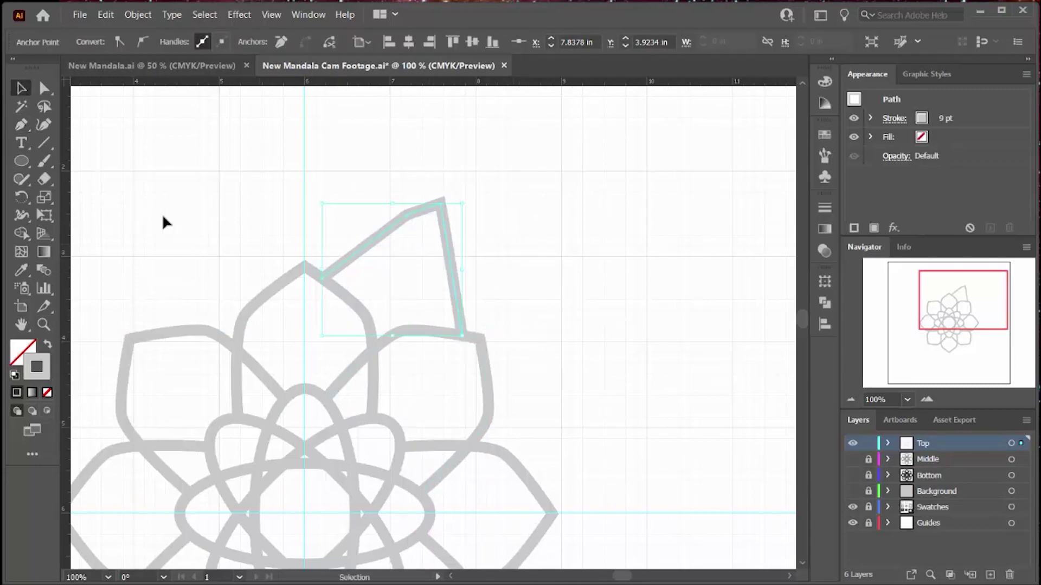
key("backslash")
left_click_drag(372, 343, 422, 234)
Convert the leaf outline's upper-left corner to a smooth point and bow both of its long sides outward.
key("a")
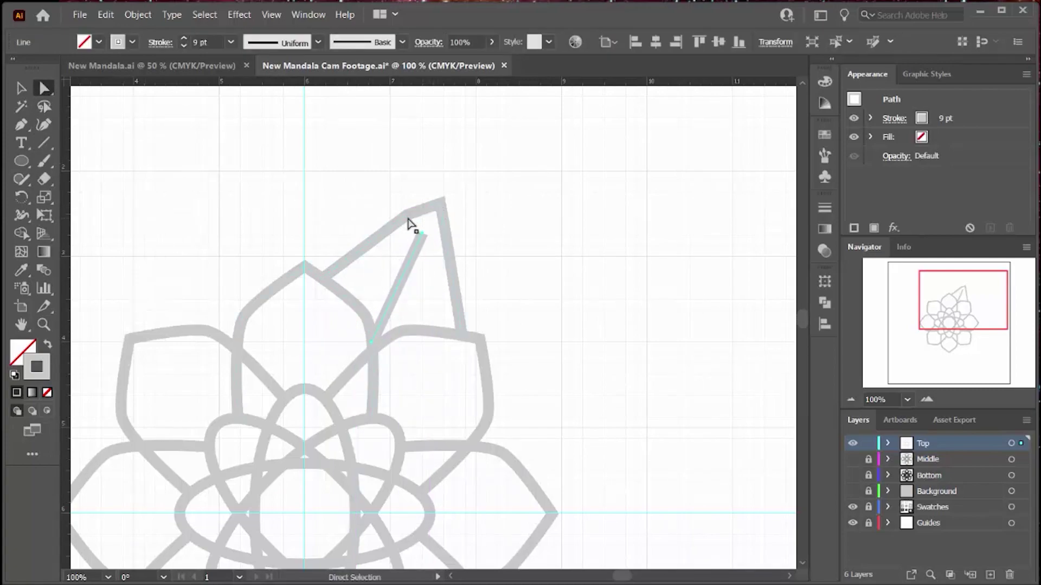
left_click(408, 218)
left_click(142, 43)
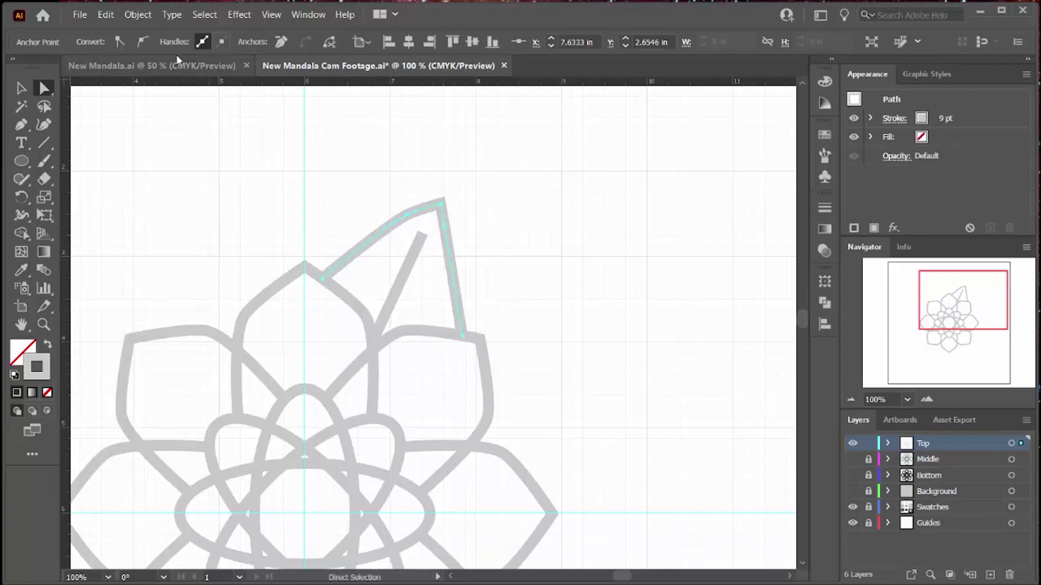
mouse_move(445, 228)
left_mouse_down()
mouse_move(452, 232)
mouse_move(445, 224)
left_mouse_up()
left_click(414, 220)
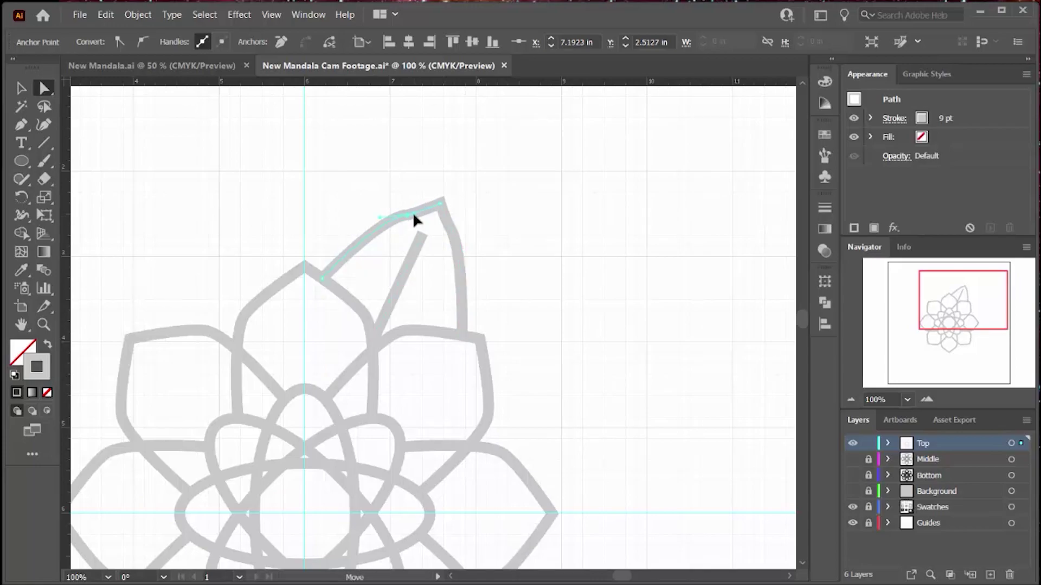
Extend the center vein line to the leaf's tip and deselect it.
left_click(21, 88)
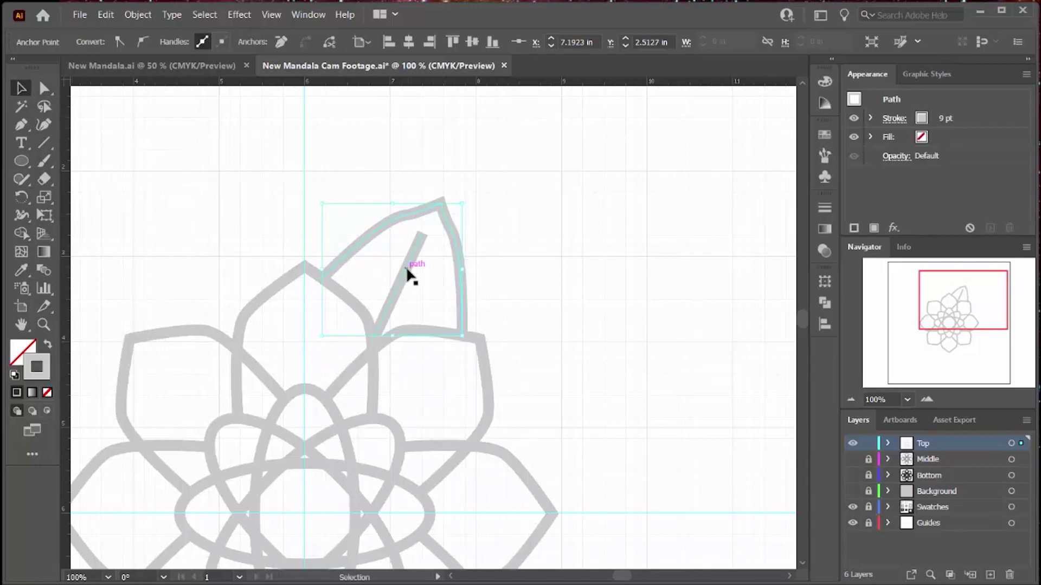
left_click(406, 271)
left_click_drag(423, 233, 441, 203)
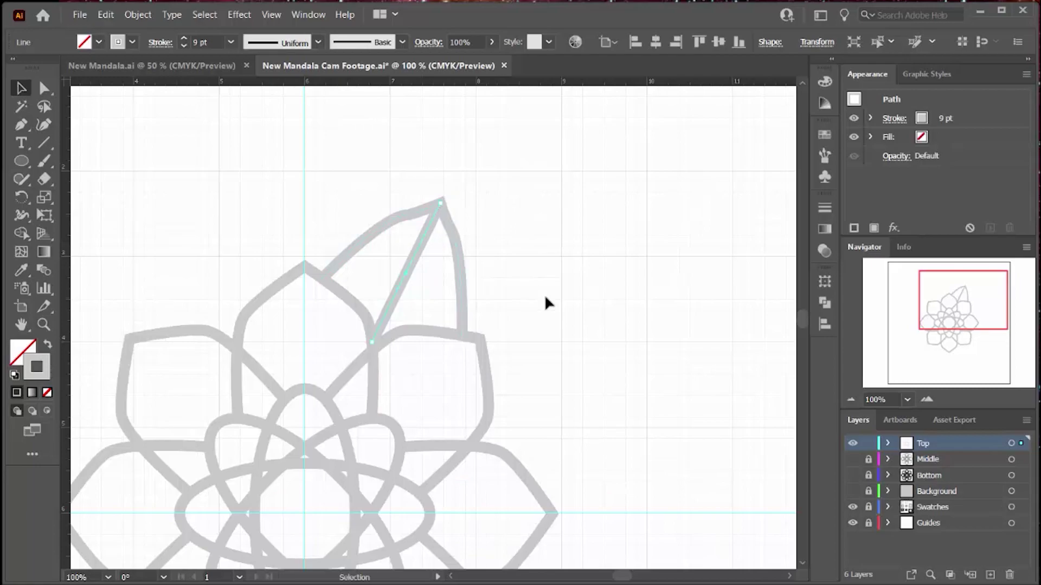
left_click(265, 214)
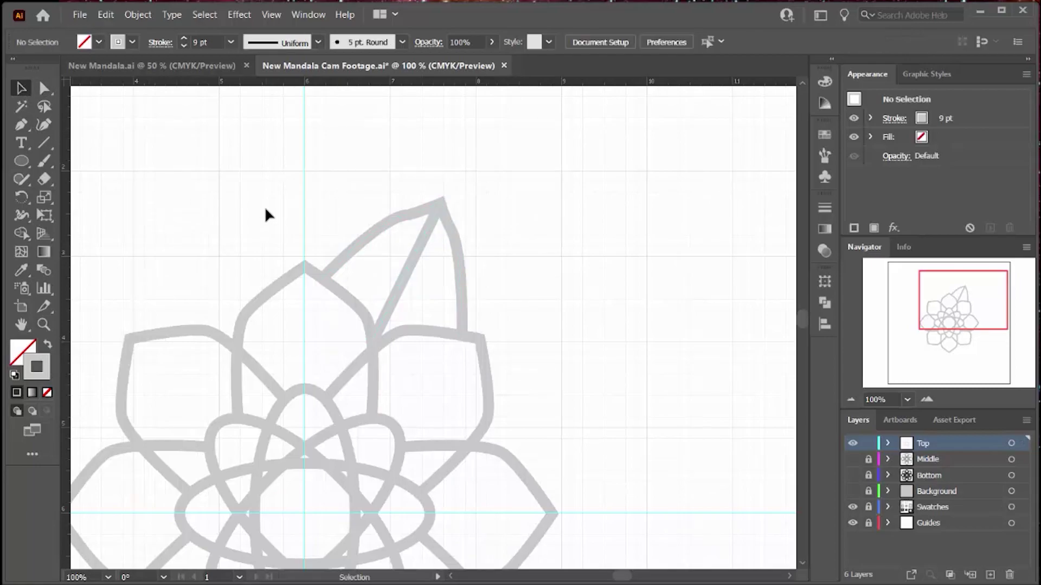
Draw four side vein lines from the center vein to the leaf's right edge with the Line Segment tool and deselect them.
left_click(44, 142)
left_click(453, 239)
key("Escape")
left_click_drag(418, 246, 449, 236)
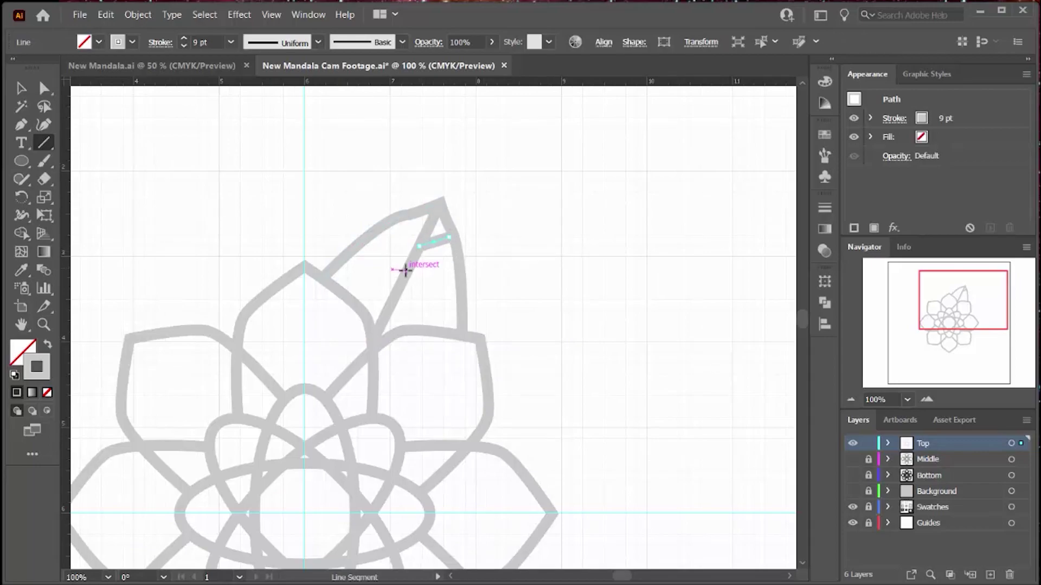
left_click_drag(408, 270, 459, 260)
left_click_drag(397, 291, 461, 282)
left_click_drag(388, 310, 464, 310)
key("v")
left_click(372, 200)
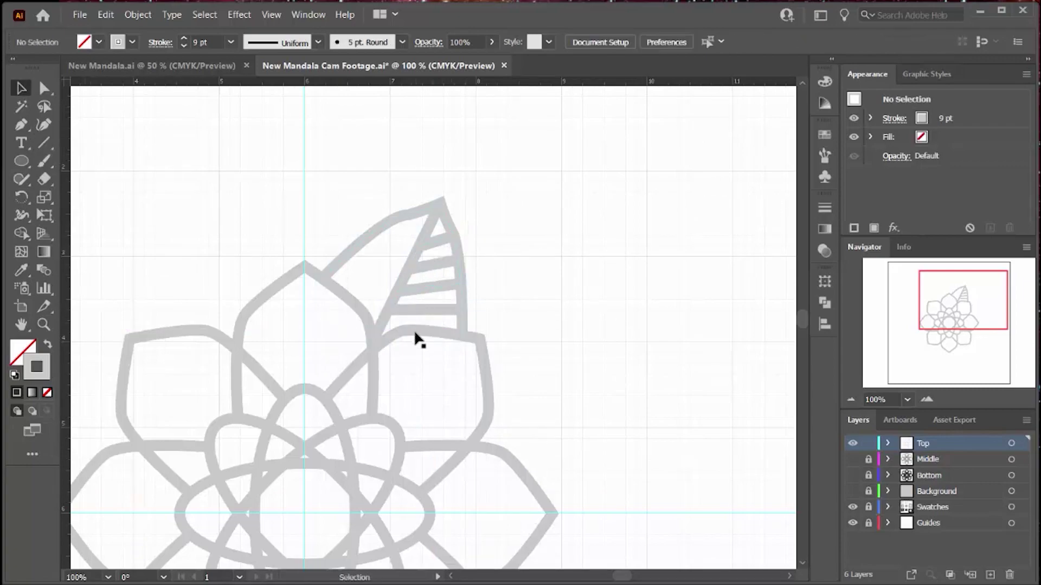
left_click(436, 237)
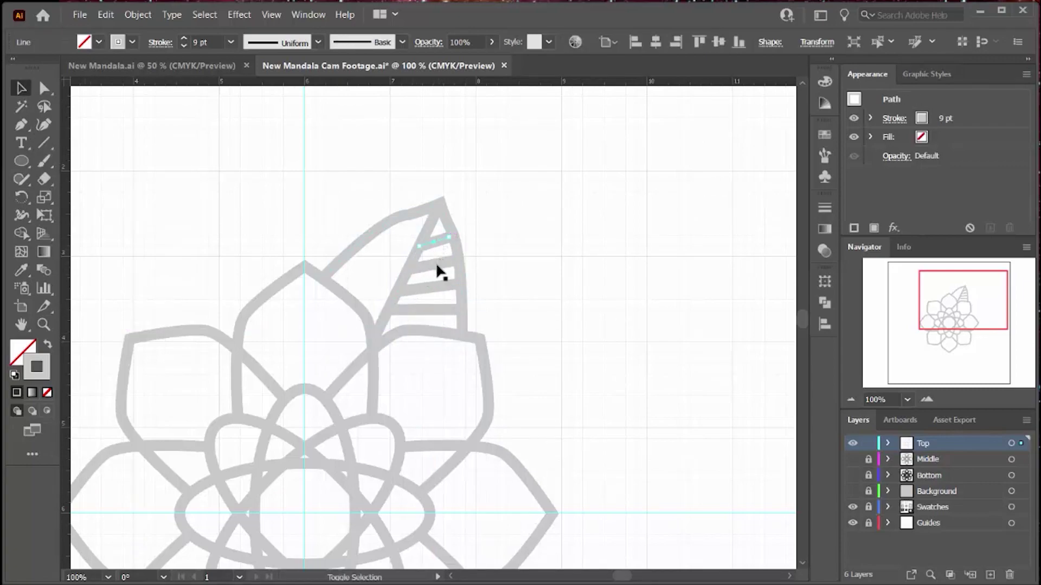
left_click(437, 266, "shift")
left_click(431, 313, "shift")
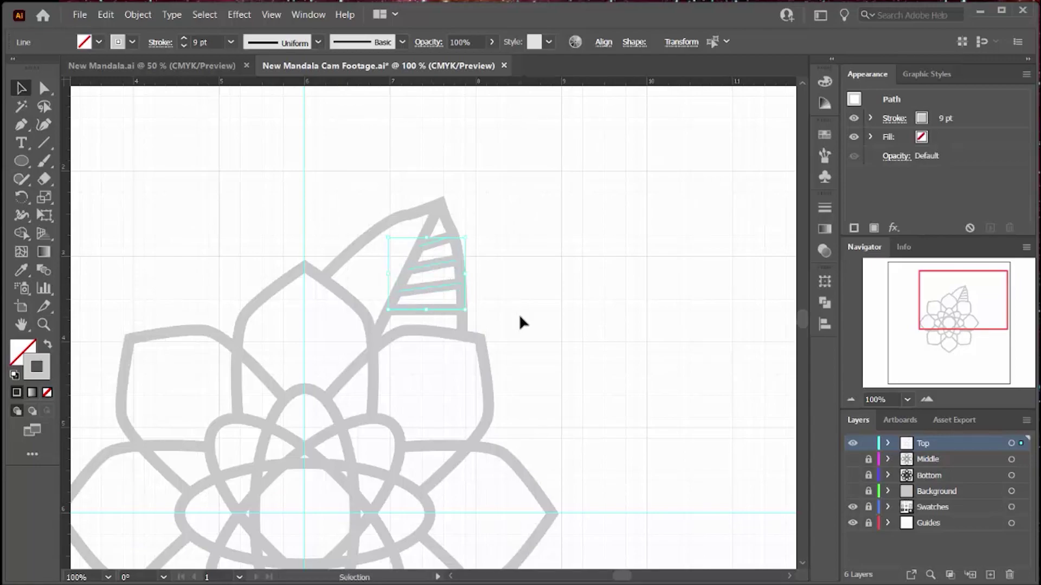
key("o")
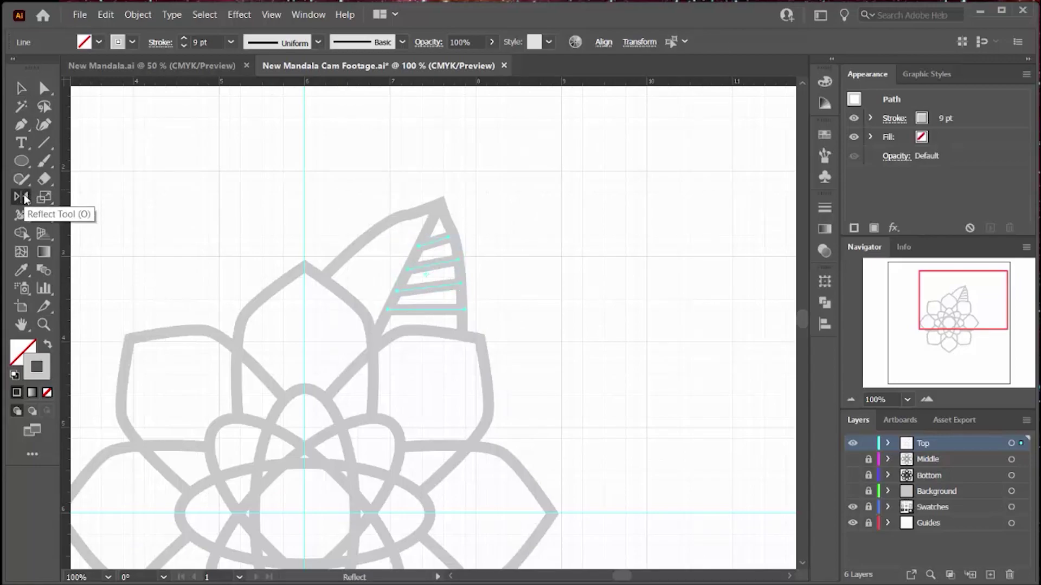
left_click(403, 279, "alt")
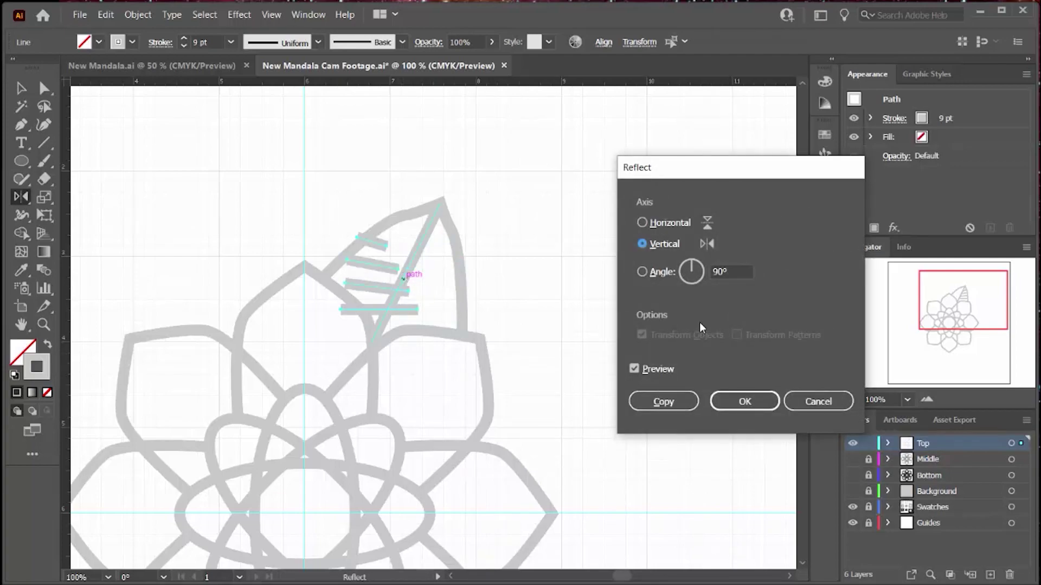
left_click(818, 401)
Check the rotation angle of the leaf's center vein line in its transform values.
left_click(31, 93)
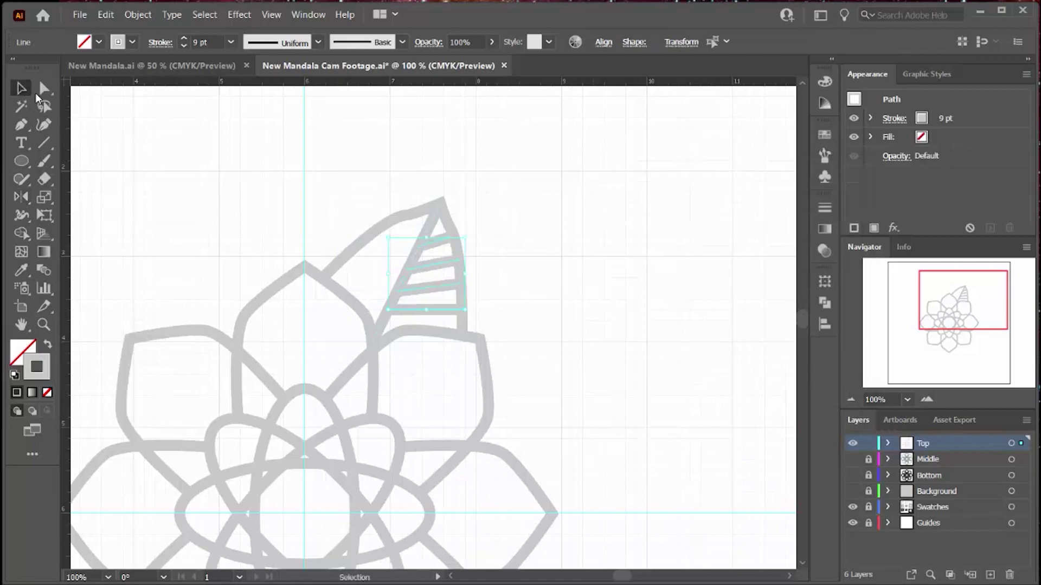
left_click(428, 231)
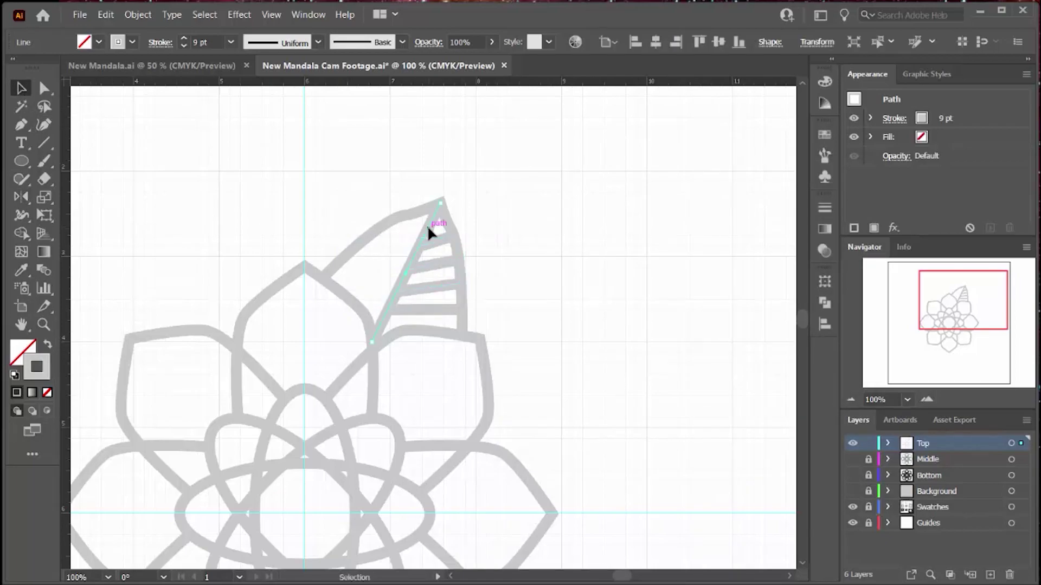
left_click(813, 44)
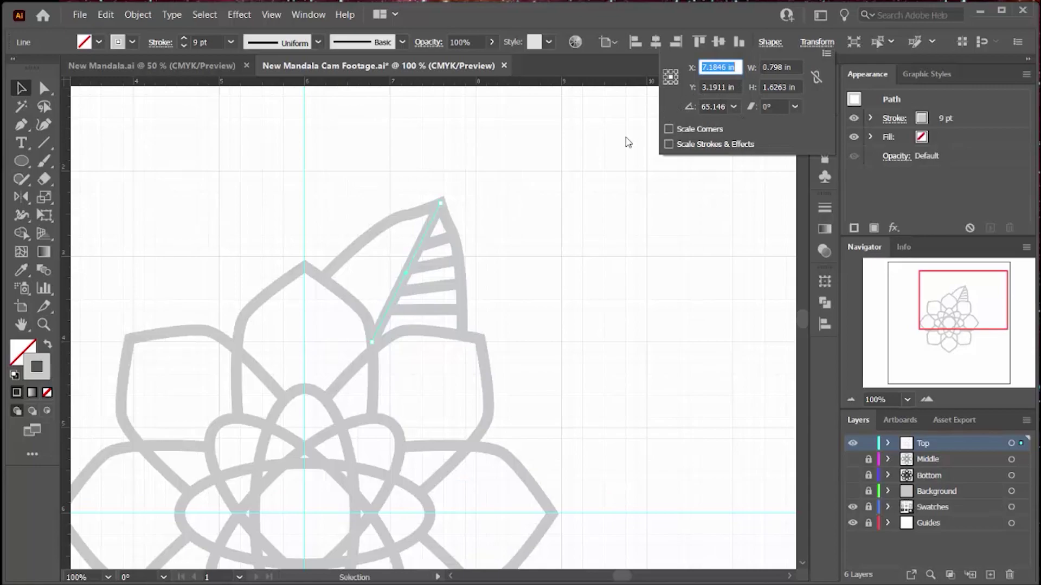
left_click(568, 189)
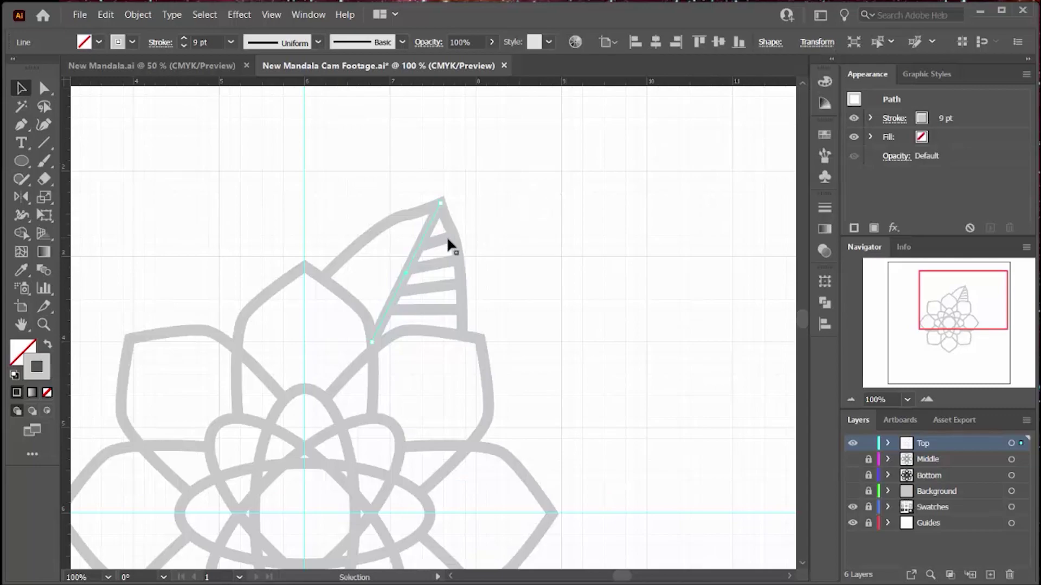
Reflect a copy of the four side veins across the center vein at an angle of 65.15°.
left_click(440, 267, "shift")
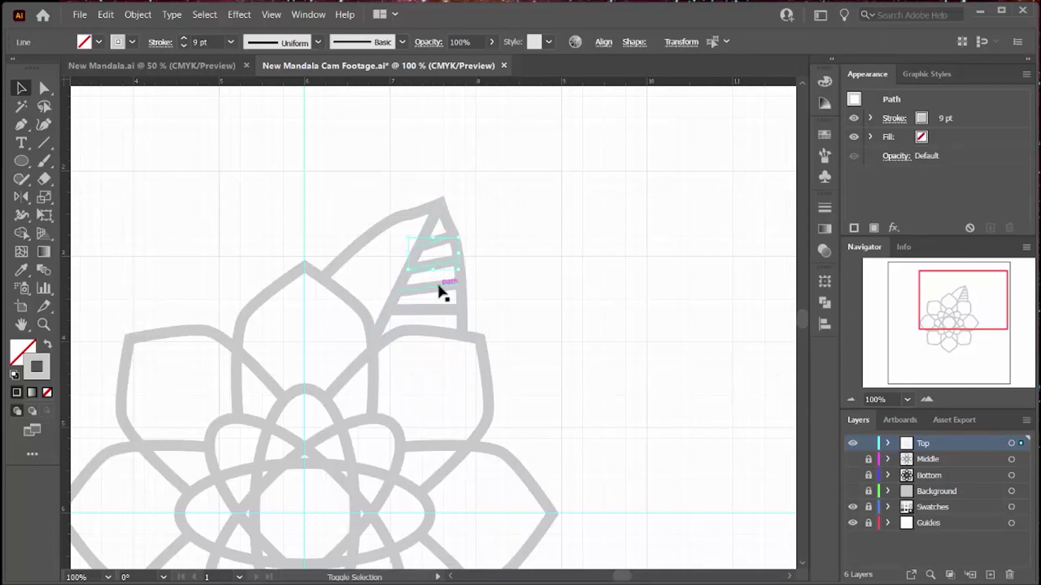
left_click(436, 307, "shift")
left_click(21, 198)
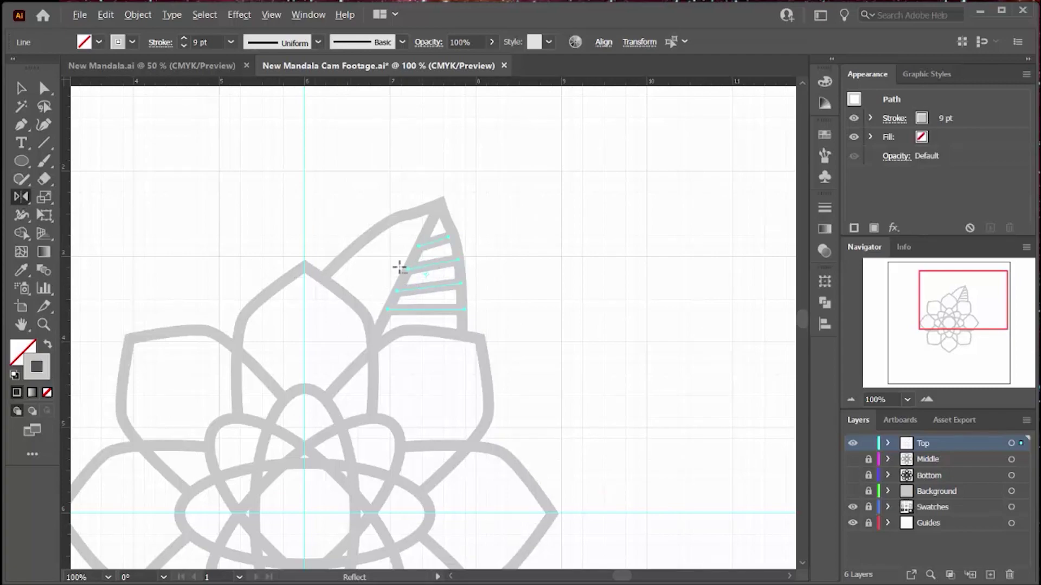
left_click(413, 253, "alt")
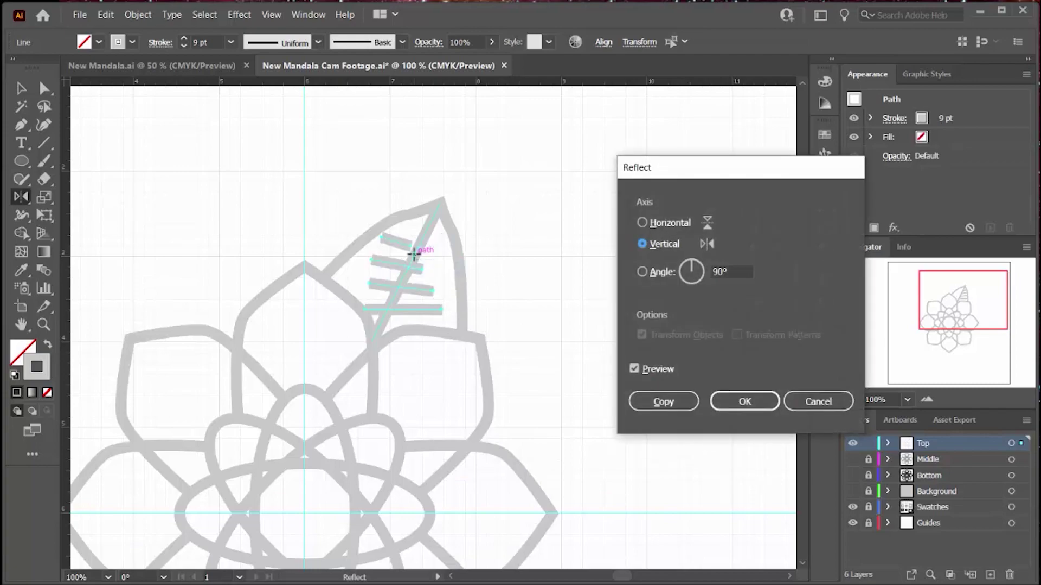
left_click(641, 273)
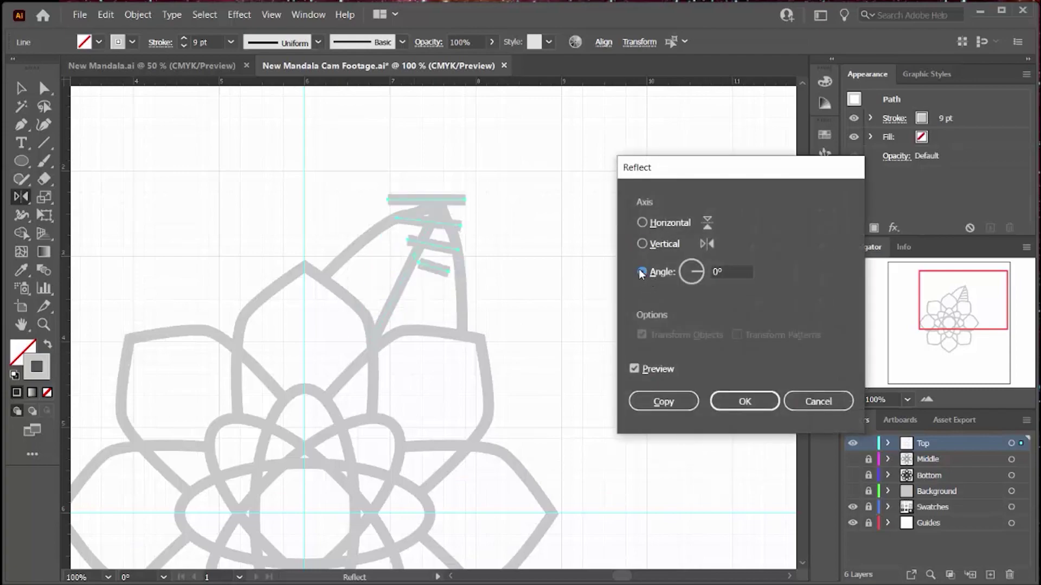
left_click(720, 272)
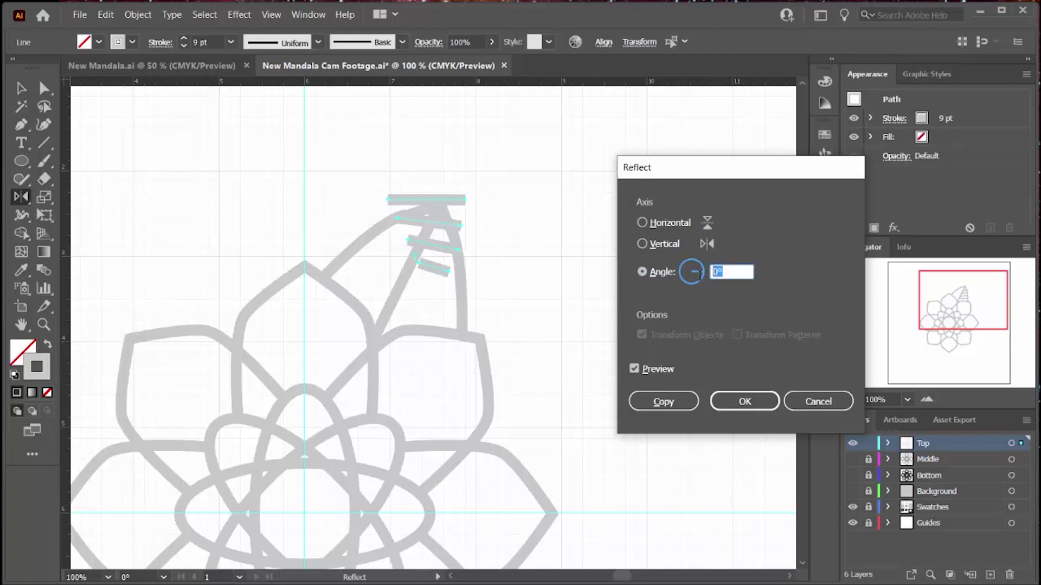
type("65.15")
left_click(633, 371)
left_click(634, 370)
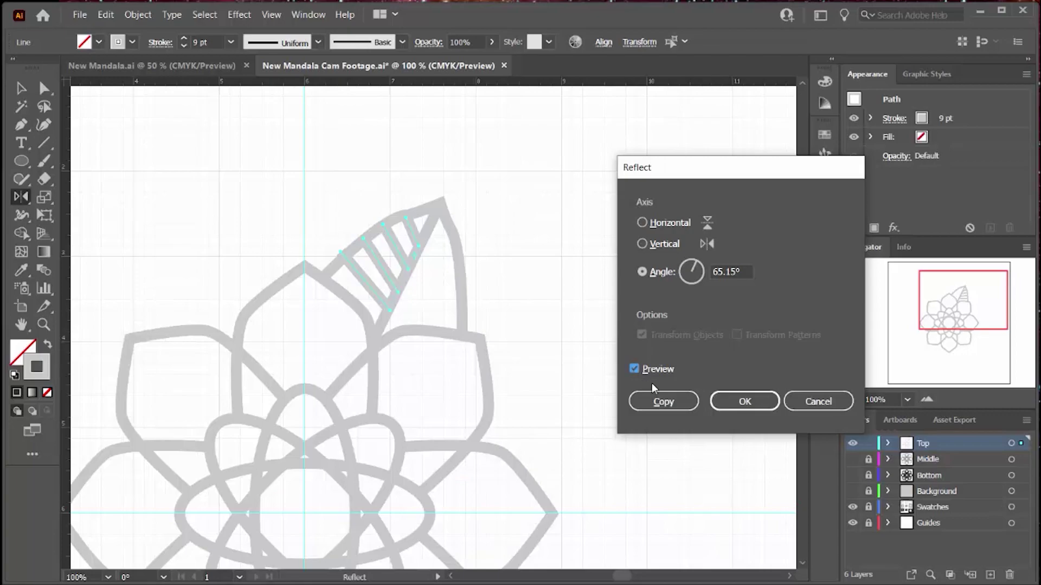
left_click(655, 400)
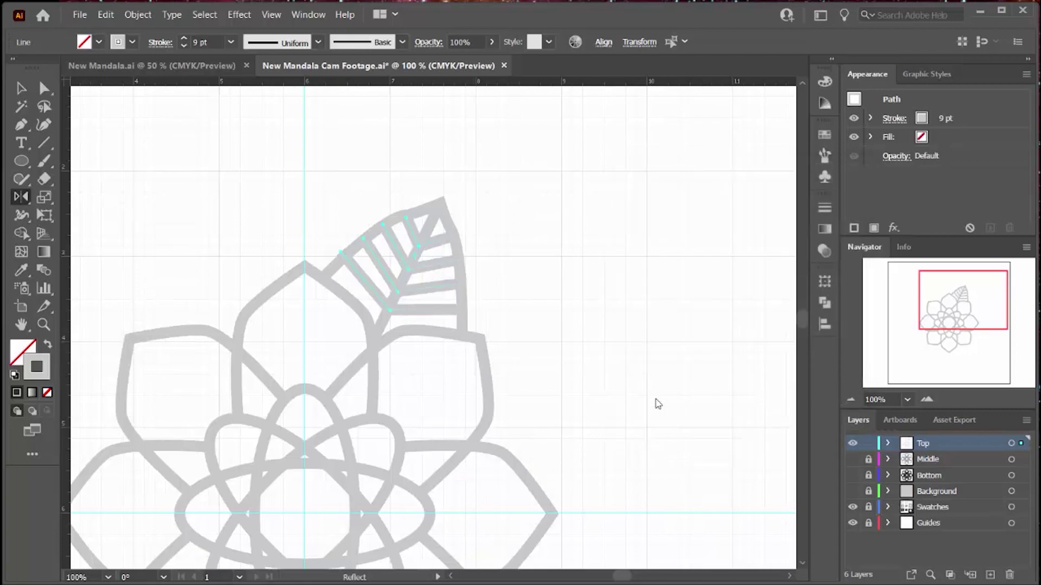
Select the whole leaf and reflect a copy across the vertical guide, using the vertical axis.
key("v")
key("ctrl+minus")
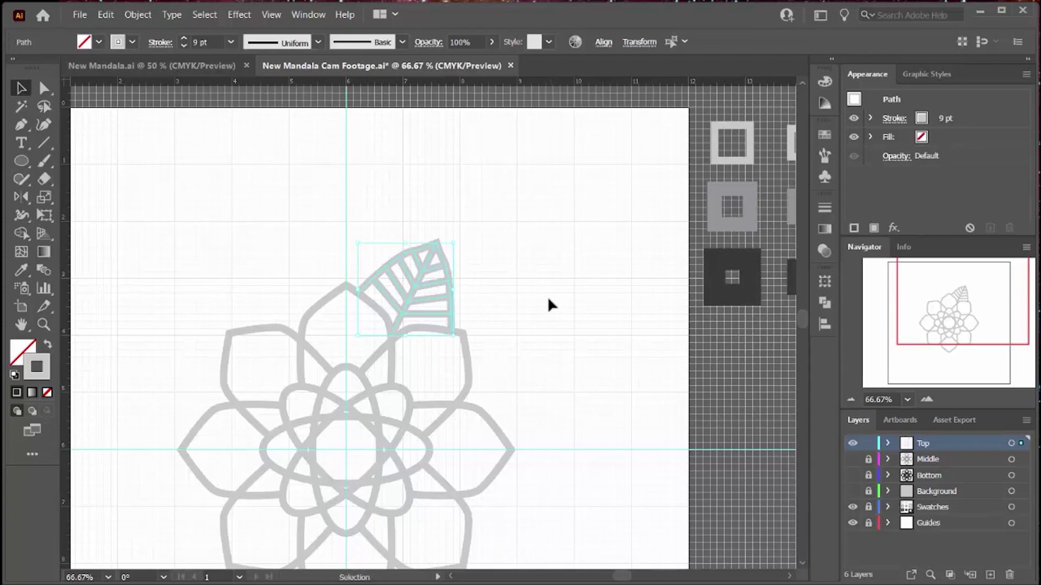
left_click(22, 197)
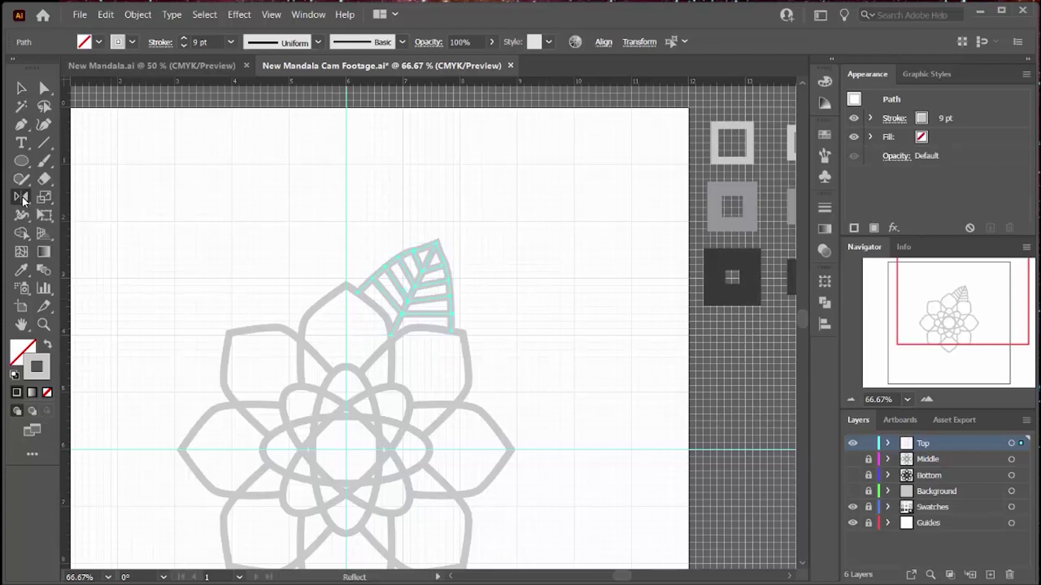
left_click(345, 262, "alt")
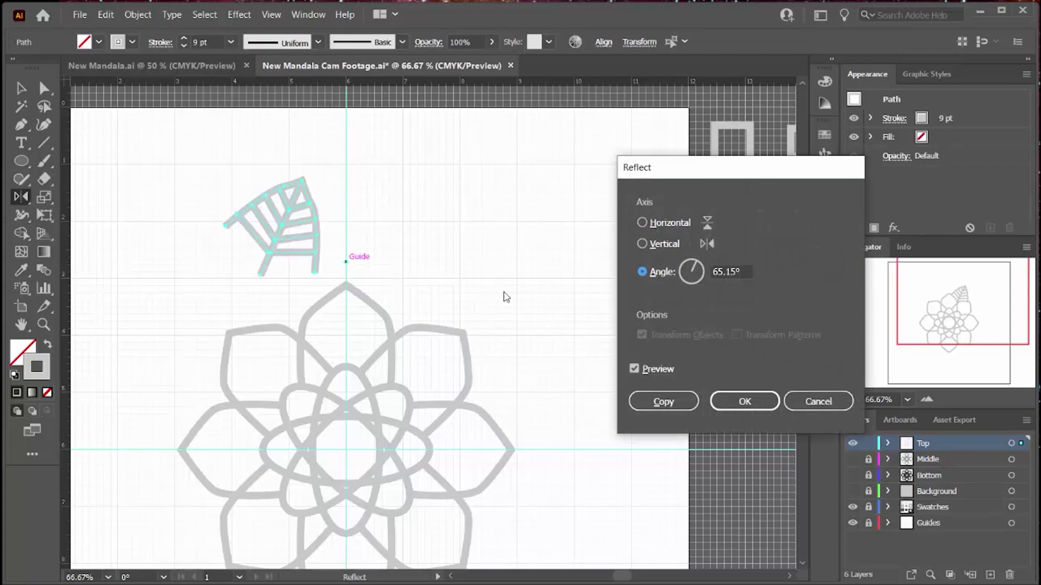
left_click(641, 242)
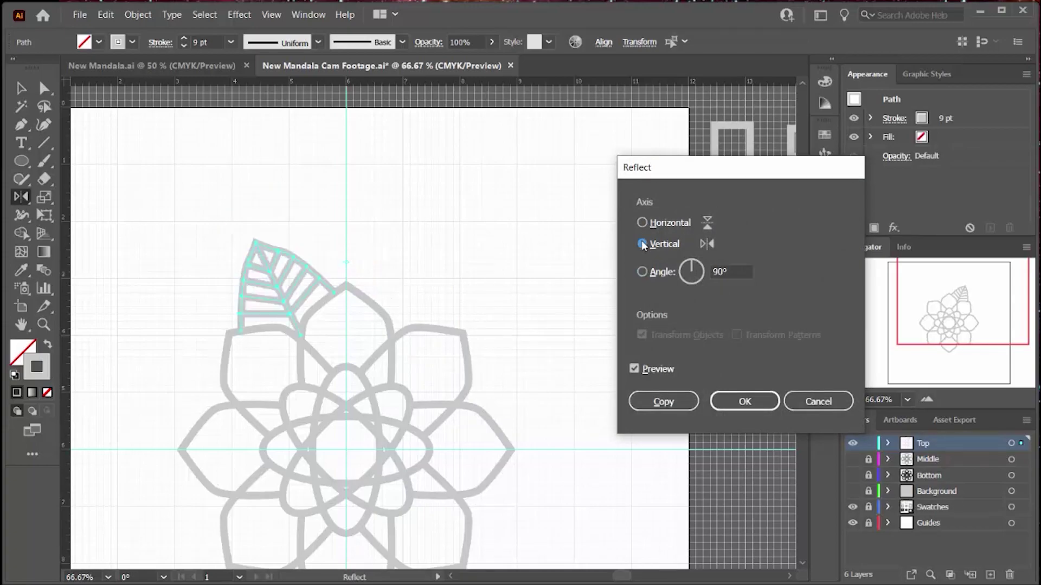
left_click(663, 402)
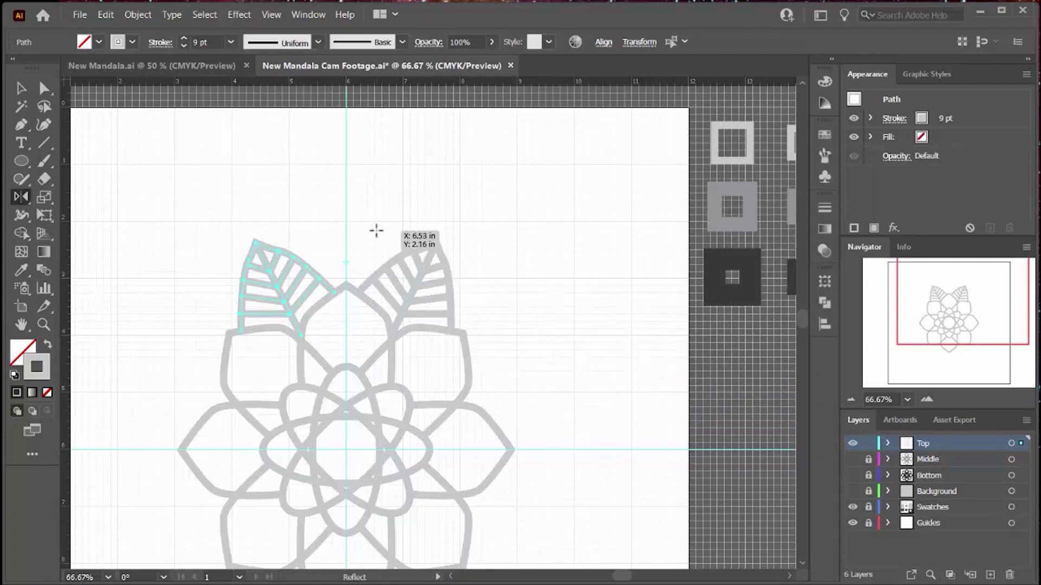
Select both upper leaves and rotate copies in 90° increments around the mandala's center to complete the ring.
key("v")
left_click(390, 263, "shift")
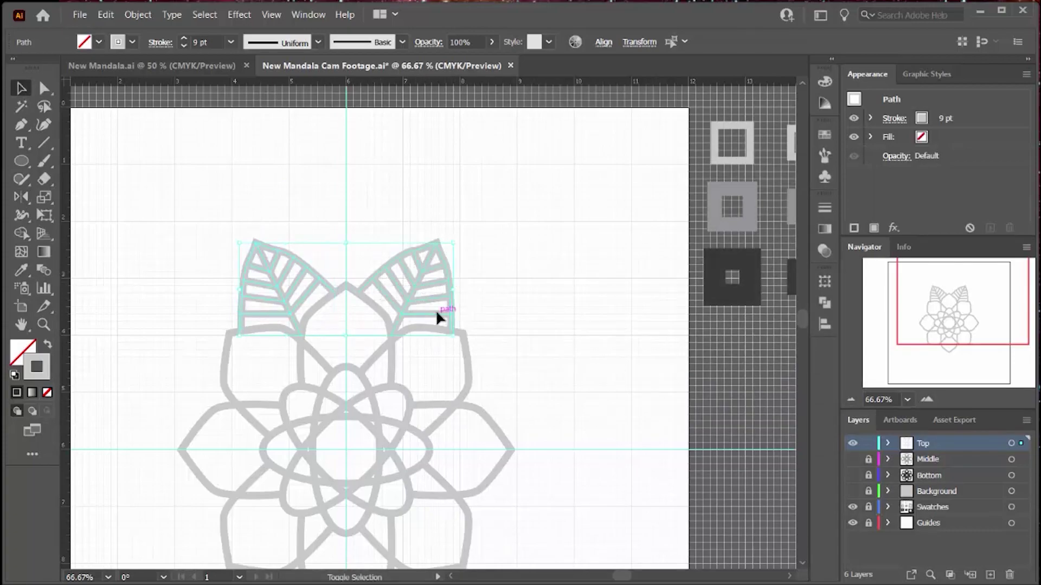
key("r")
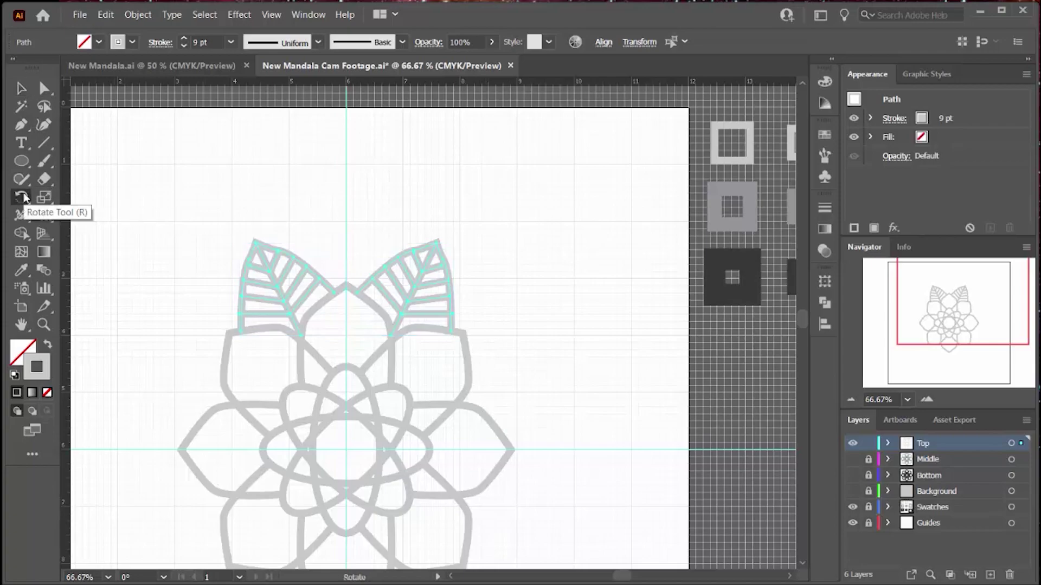
left_click(346, 450, "alt")
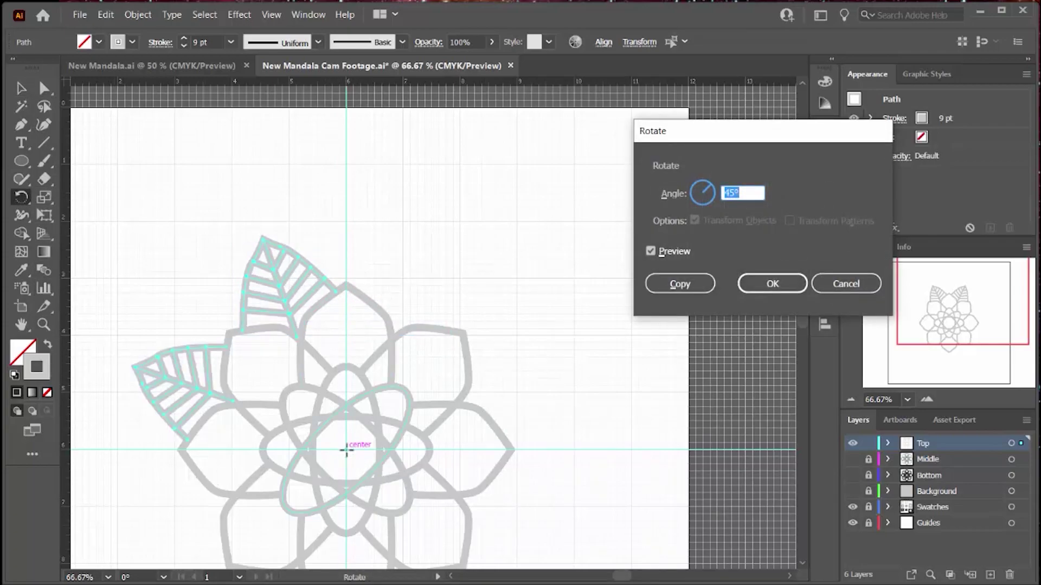
type("90")
key("Tab")
left_click(680, 283)
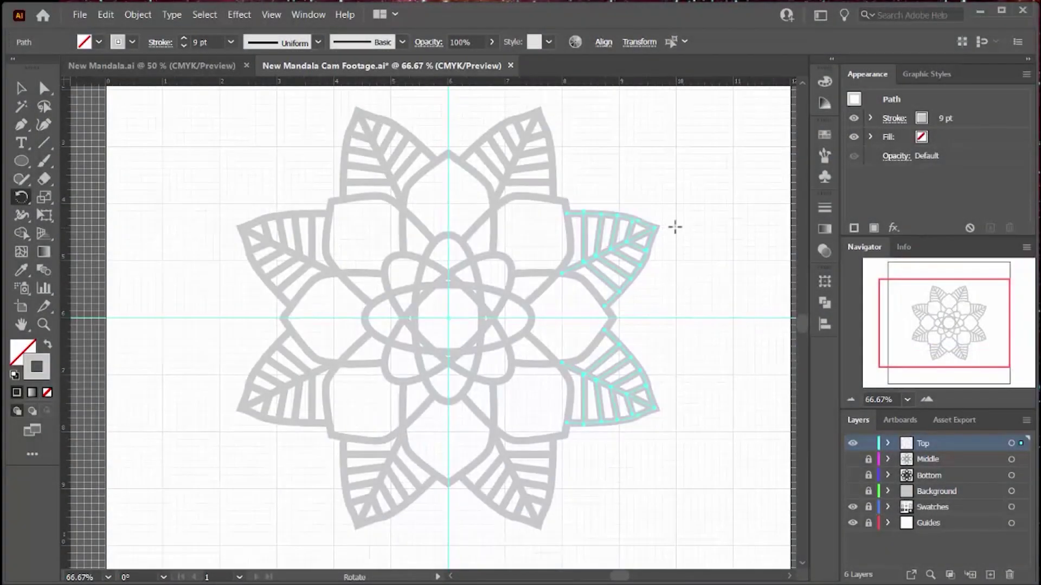
Group all eight leaves on the Top layer.
key("v")
right_click(647, 254)
left_click(681, 337)
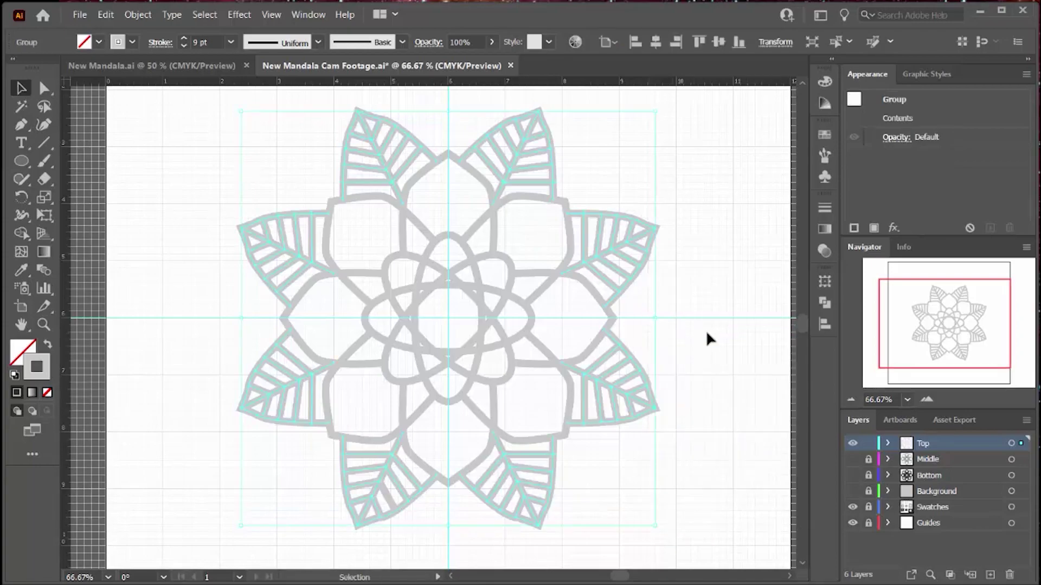
Lock the Top layer, paste the leaf group into the unlocked Middle layer, and center it horizontally and vertically on the artboard.
left_click(868, 444)
left_click(853, 459)
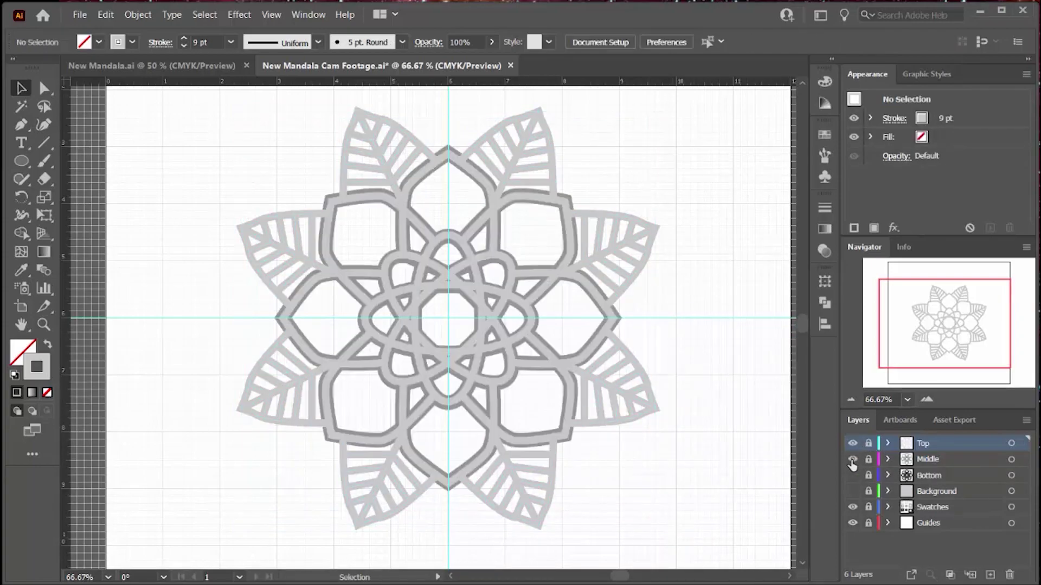
left_click(868, 459)
left_click(941, 460)
key("ctrl+a")
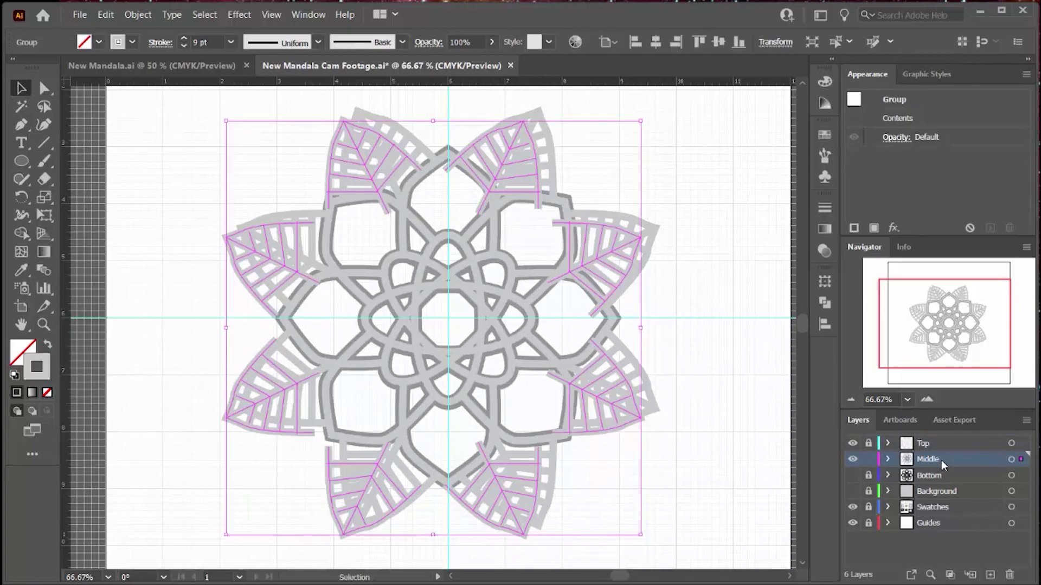
left_click(820, 327)
left_click(668, 316)
left_click(767, 315)
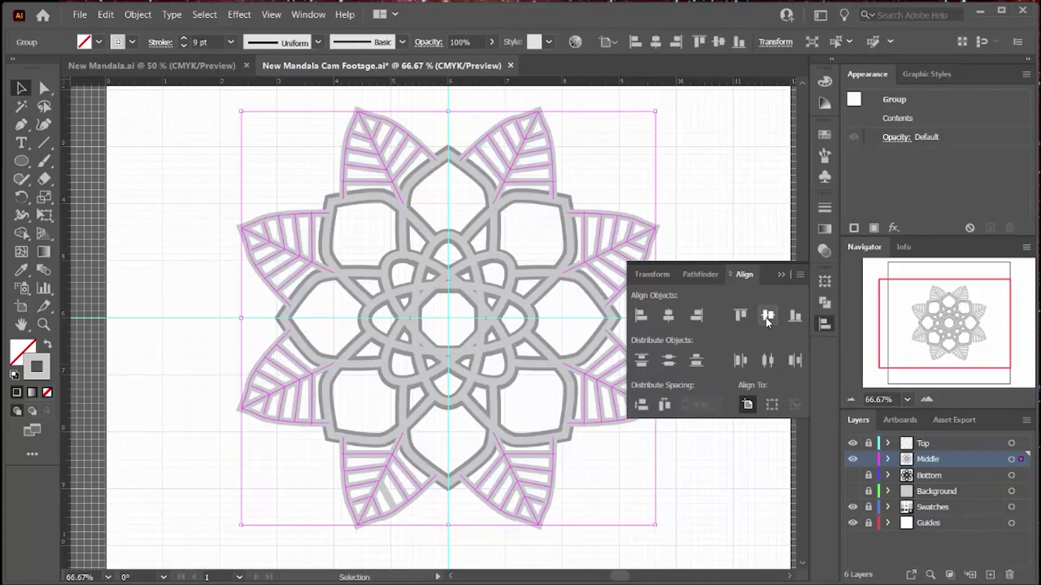
Apply the medium-gray 18 pt stroke swatch to the Middle layer's leaf group with the Eyedropper.
left_click_drag(950, 321, 986, 304)
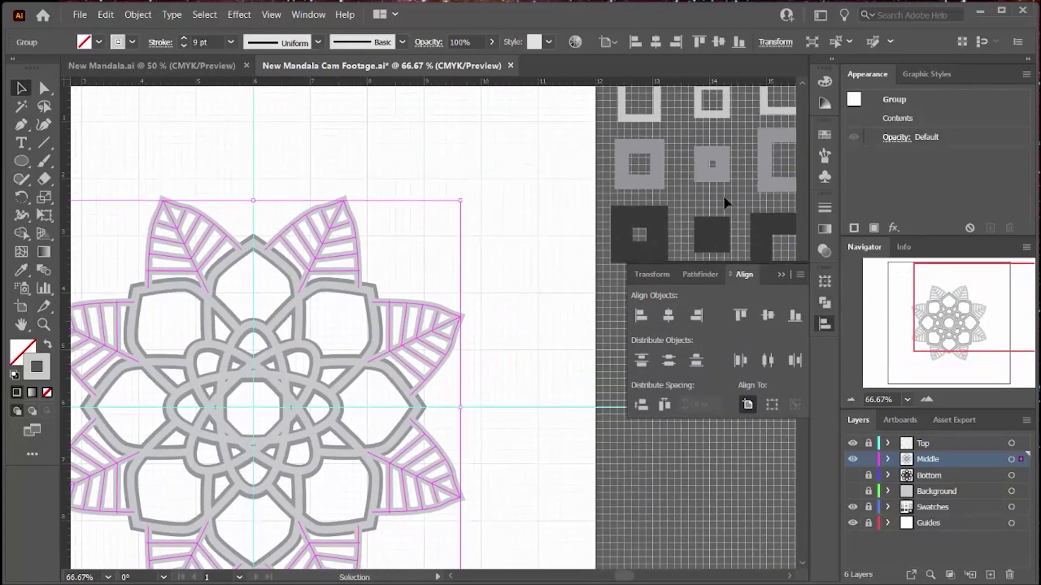
key("i")
left_click(658, 180)
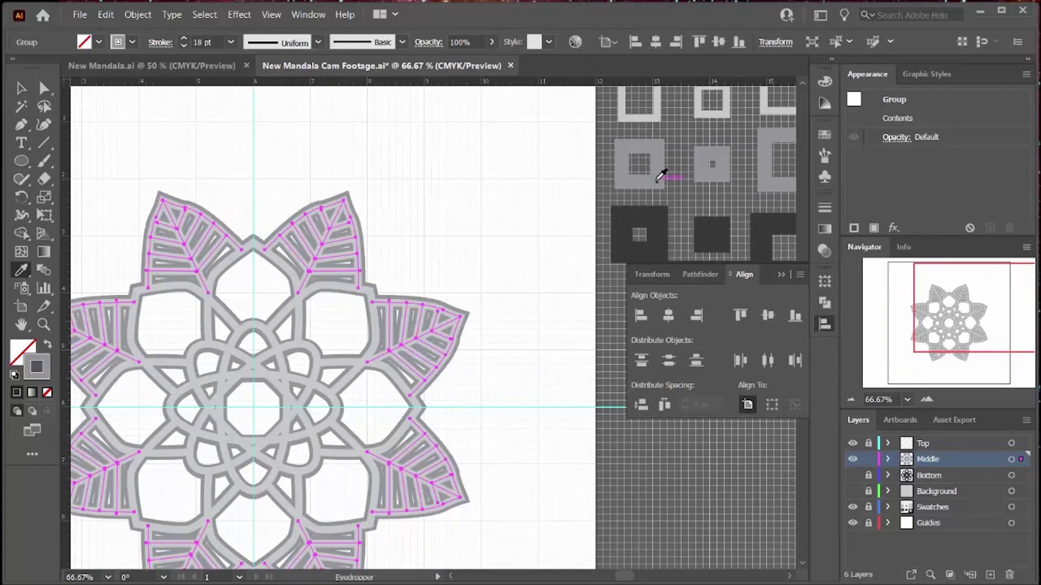
left_click_drag(975, 309, 958, 326)
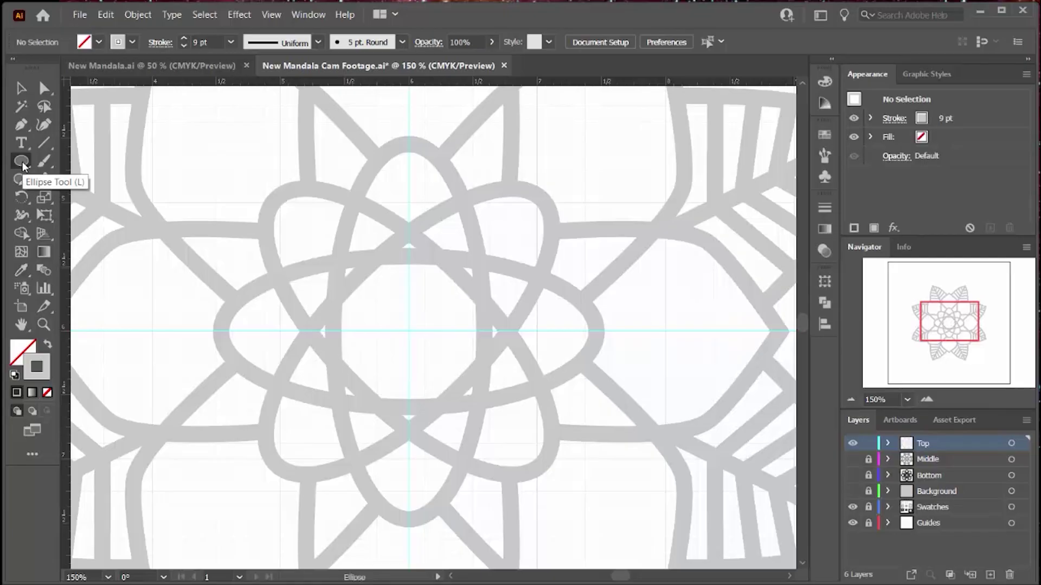
Draw a small circle at the mandala's center and a short vertical line from its upper edge toward the surrounding petal outline.
left_click(21, 160)
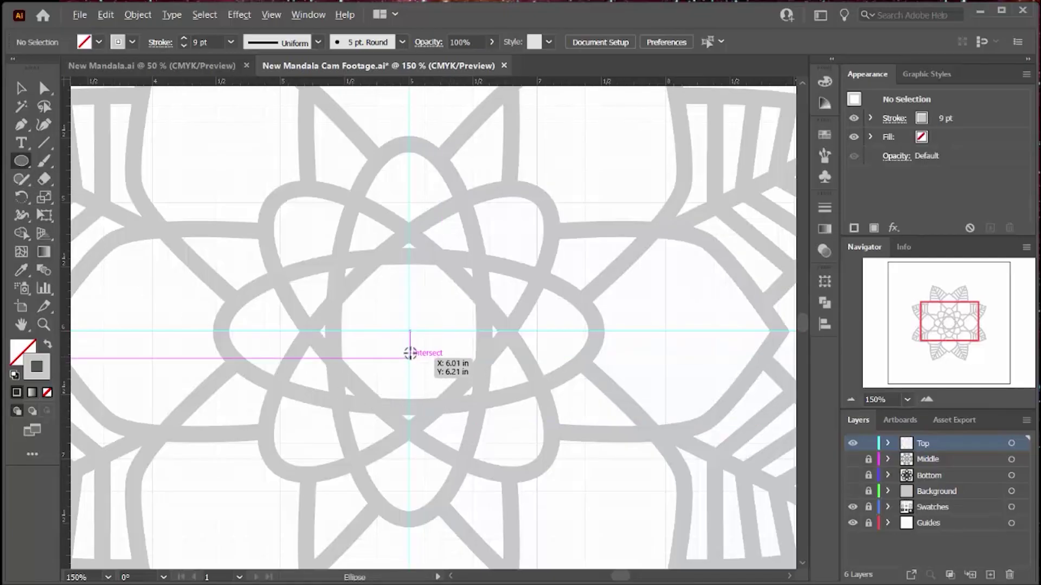
left_click_drag(408, 330, 394, 300)
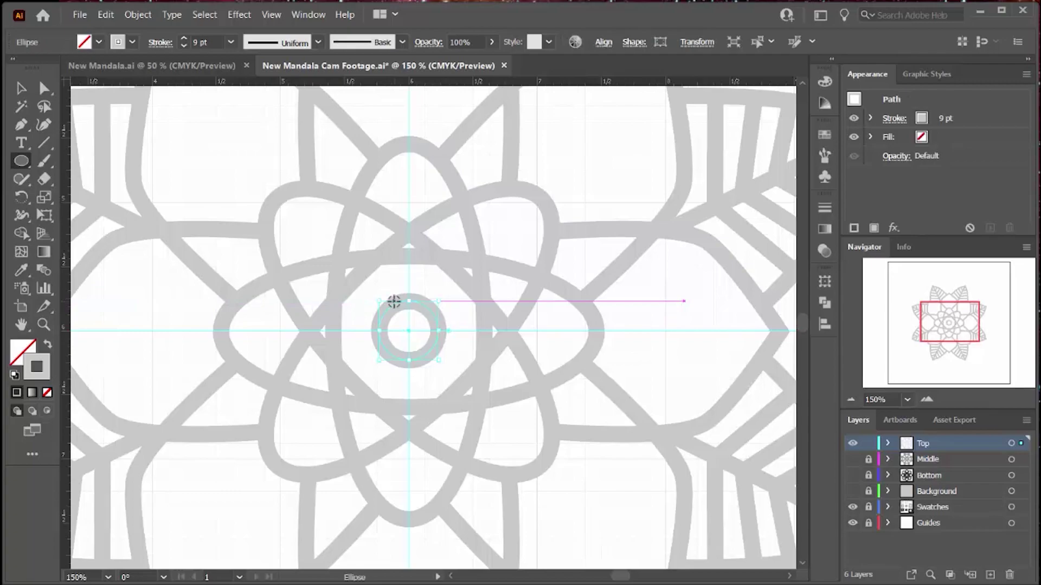
key("\\")
left_click_drag(407, 299, 409, 248)
Rotate a copy of the short vertical line by 30° around the center of the small circle.
key("v")
left_click(409, 283)
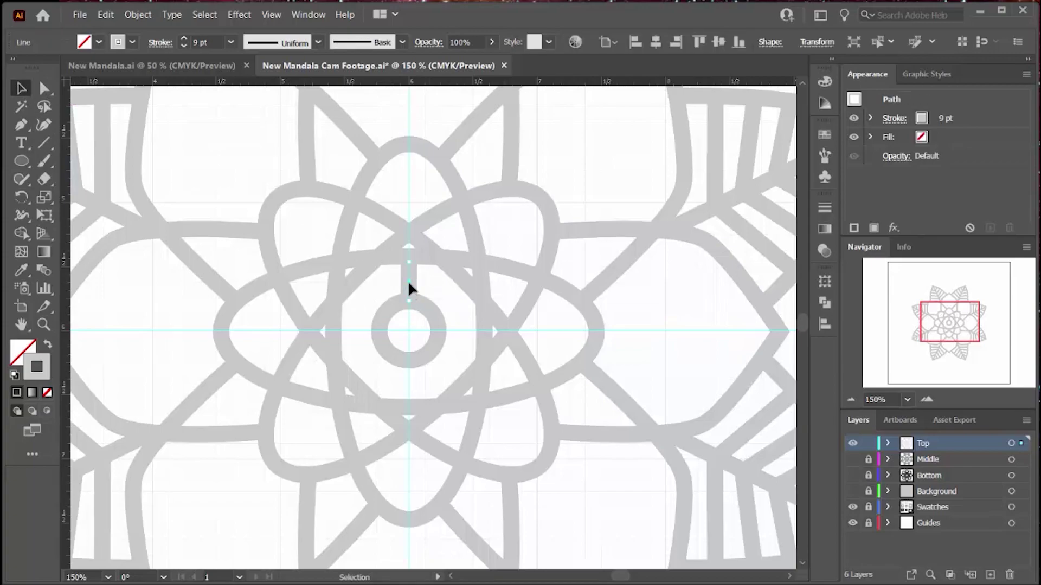
key("r")
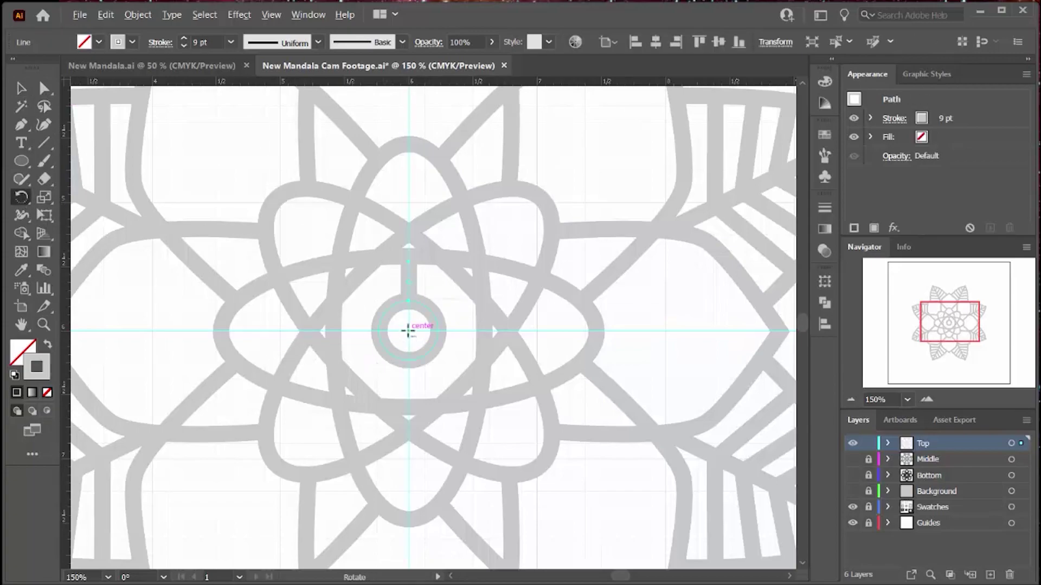
left_click(407, 330, "alt")
type("30")
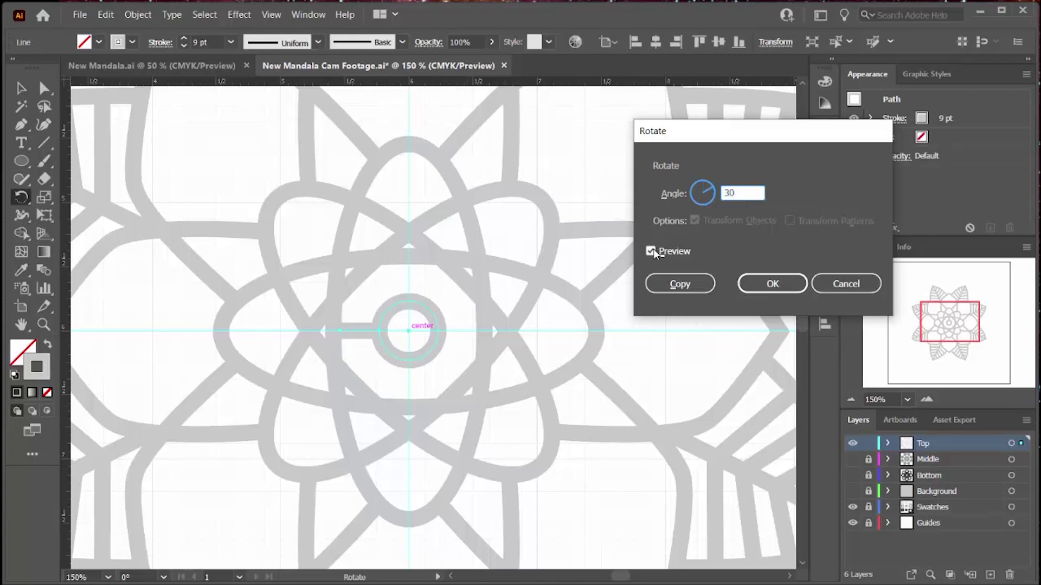
key("Tab")
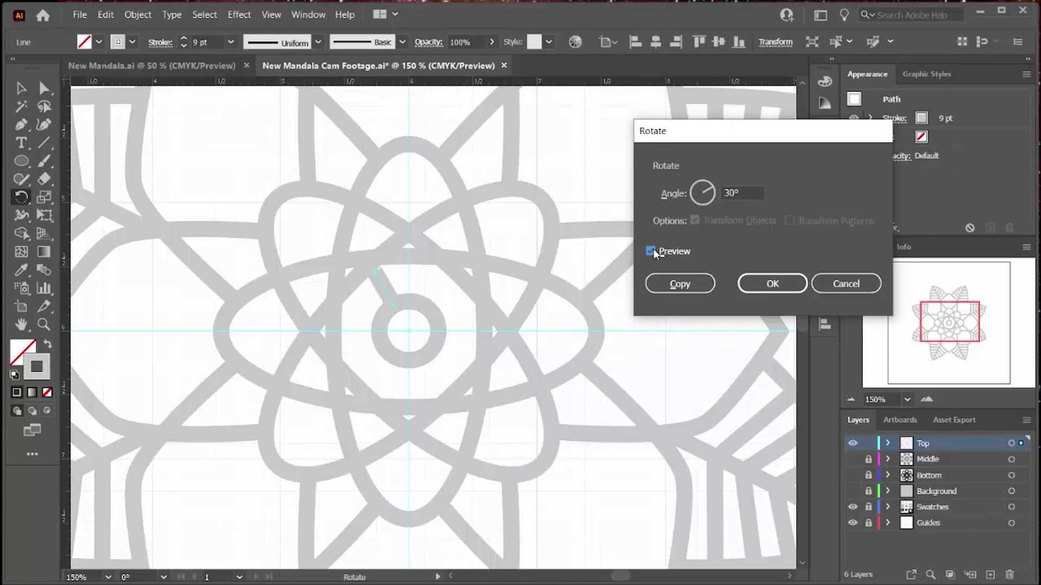
left_click(680, 284)
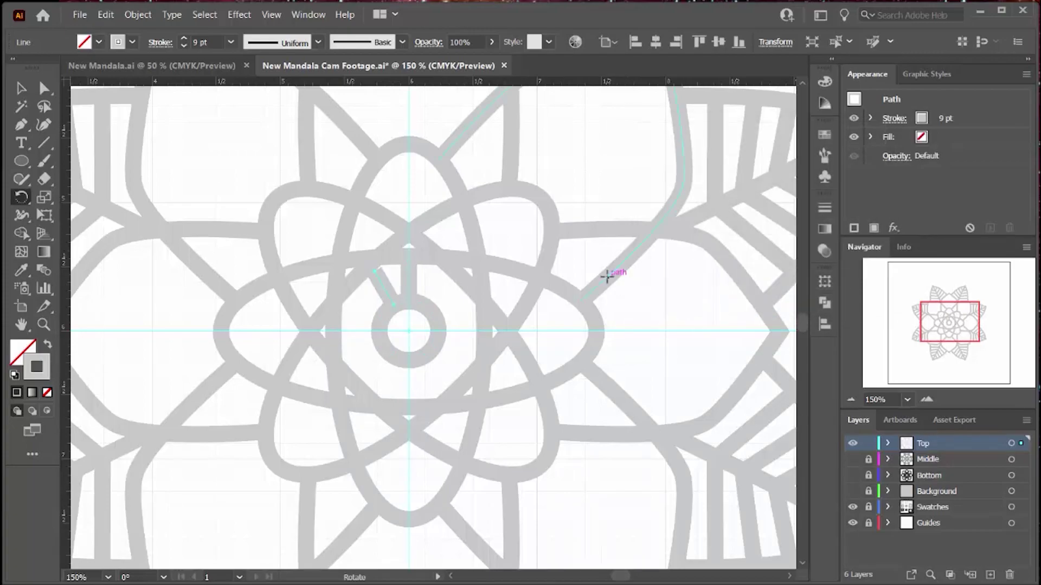
Repeat the 30° rotated copy ten times to complete the ring of spokes around the small circle.
key("ctrl+d")
key("ctrl+d")
key("ctrl+d")
key("ctrl+d")
key("ctrl+d")
key("ctrl+d")
key("ctrl+d")
key("ctrl+d")
key("ctrl+d")
key("ctrl+d")
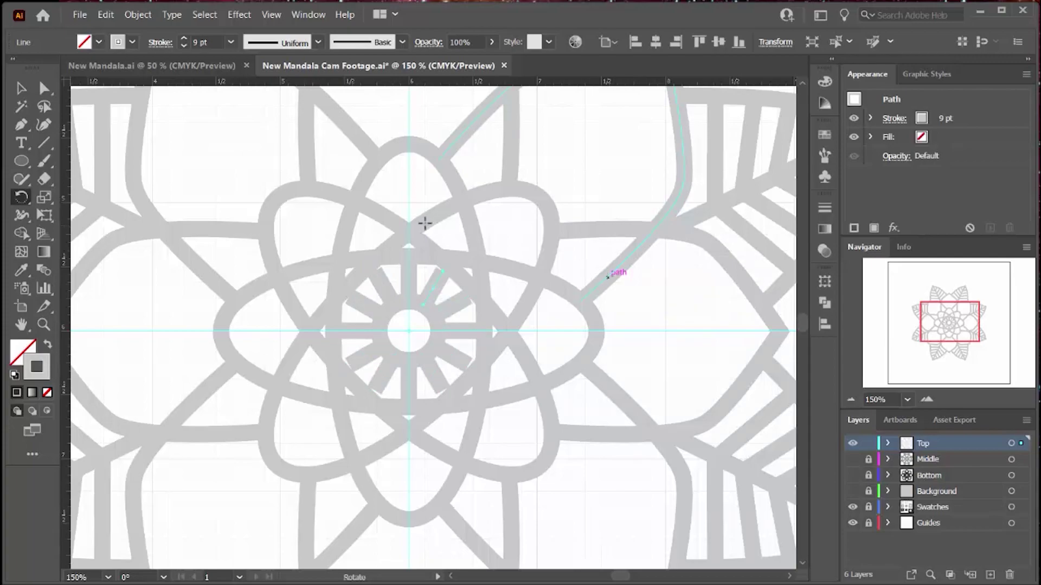
Extend the outer end points of the short diagonal spokes along their direction to meet the surrounding petal outlines.
key("a")
left_click(126, 126)
left_click_drag(375, 273, 369, 259)
left_click_drag(350, 299, 342, 291)
left_click(355, 331)
left_click(364, 357)
left_click(365, 397)
left_click_drag(372, 400, 367, 401)
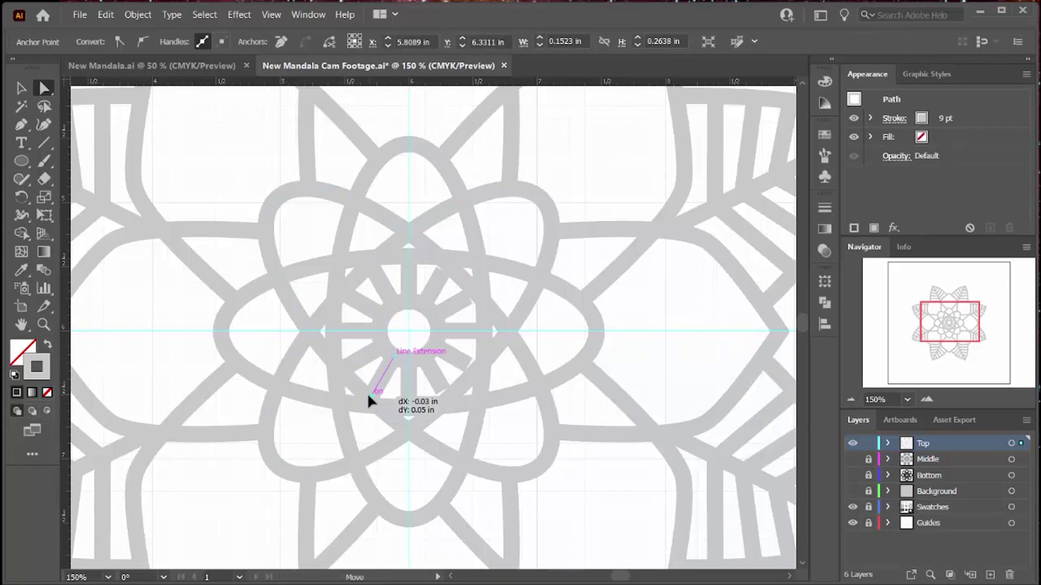
left_click_drag(442, 388, 450, 398)
left_click_drag(467, 363, 475, 374)
left_click(470, 302)
left_click_drag(468, 300, 475, 296)
left_click_drag(476, 293, 476, 294)
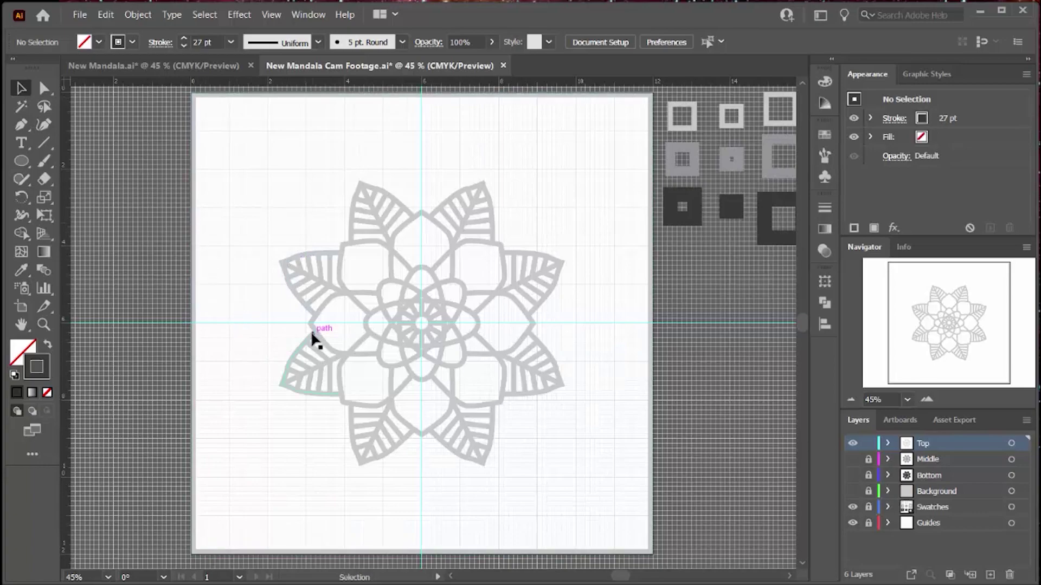
View the Middle layer alone and the Bottom layer alone to inspect their thicker strokes.
left_click(853, 443)
left_click(852, 459)
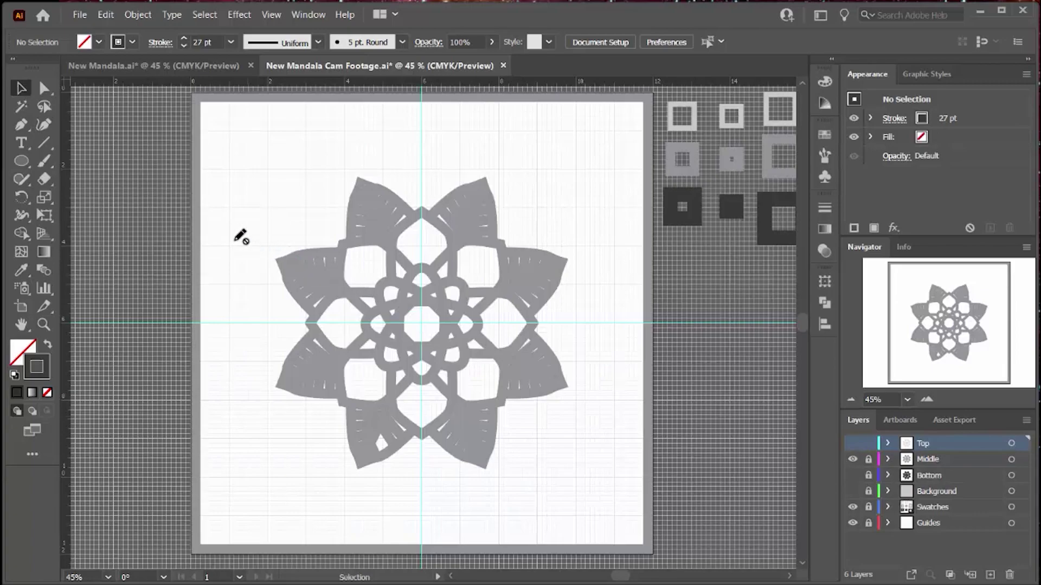
left_click(853, 459)
left_click(852, 475)
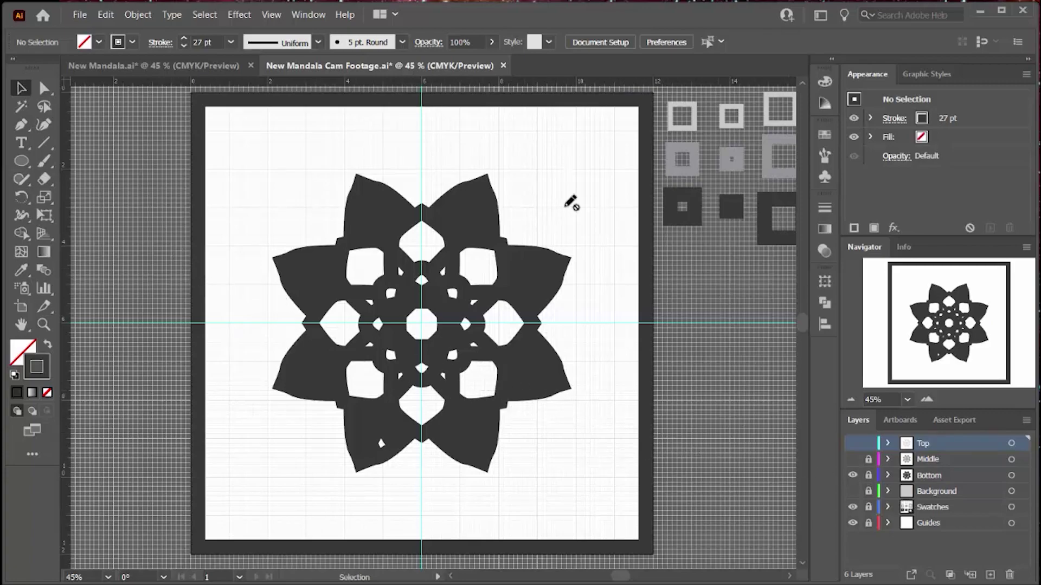
Switch to the New Mandala document and hide its Bottom and Middle layers to examine the Top layer's artwork alone.
left_click(138, 67)
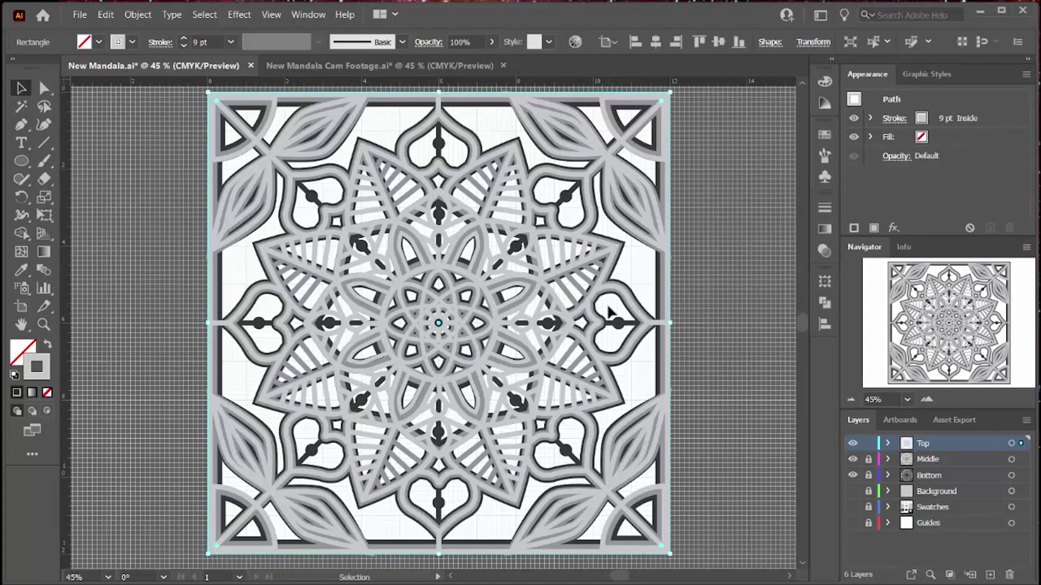
left_click(853, 476)
left_click(852, 465)
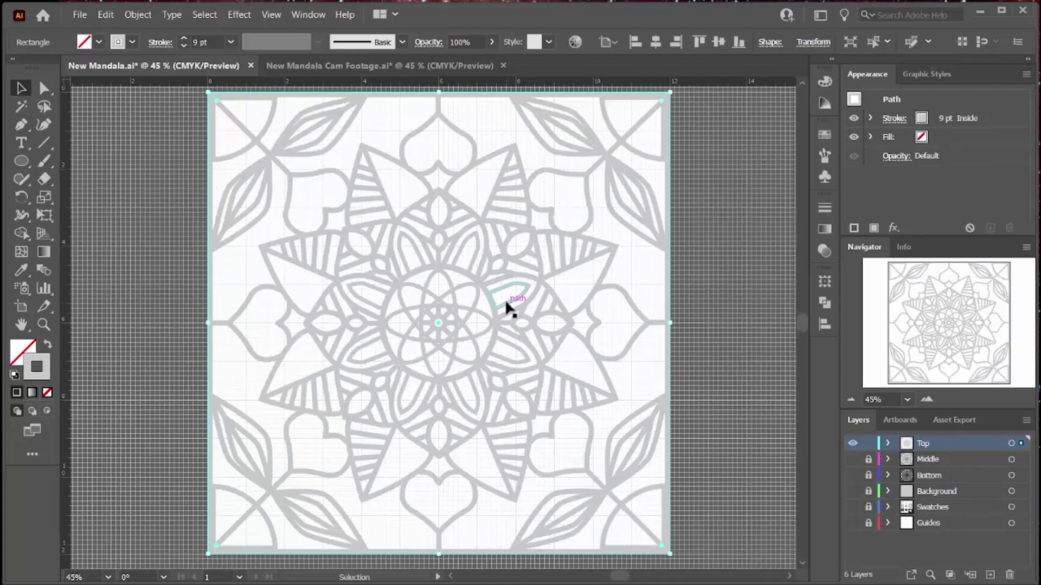
left_click(693, 313)
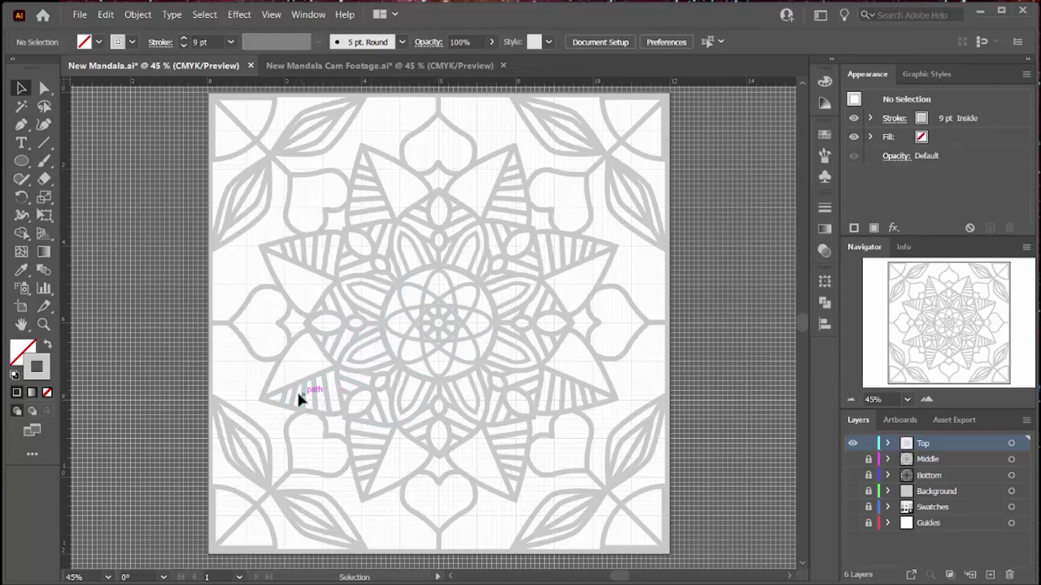
Examine the Middle layer alone, and show the Top and Bottom layers again to review the stacked mandala.
left_click(854, 444)
left_click(853, 459)
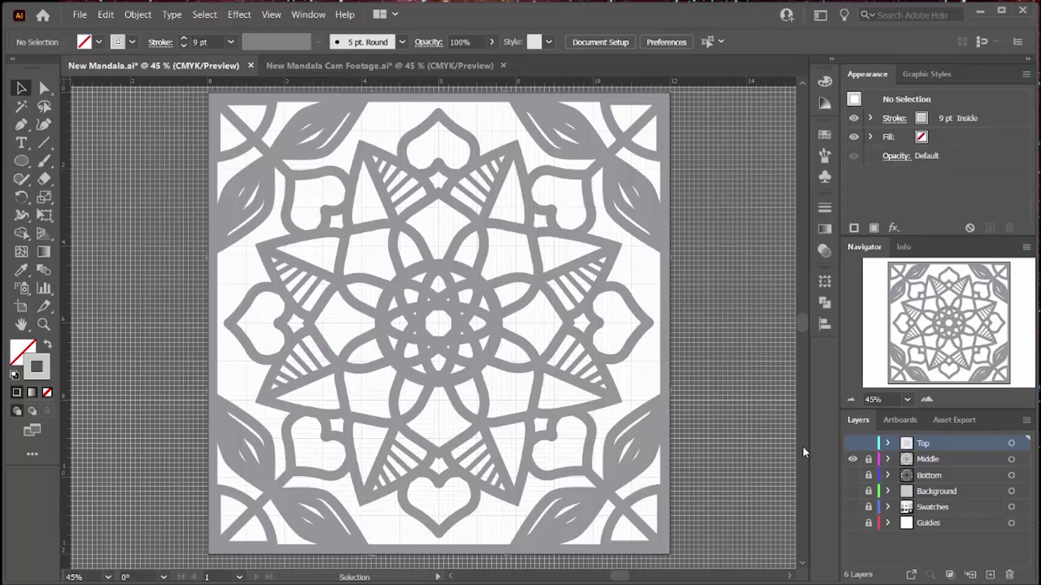
left_click(853, 443)
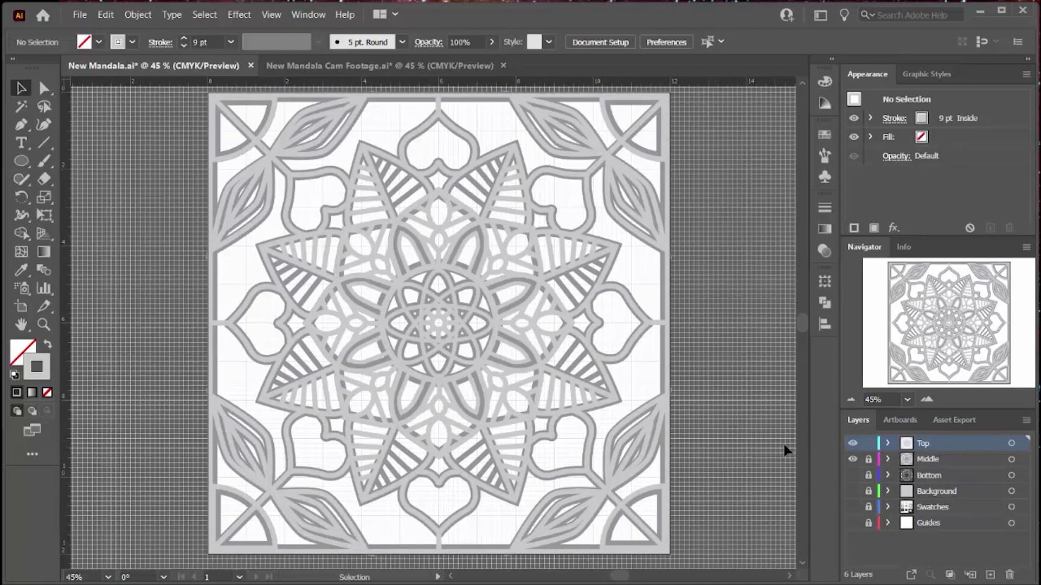
left_click(852, 476)
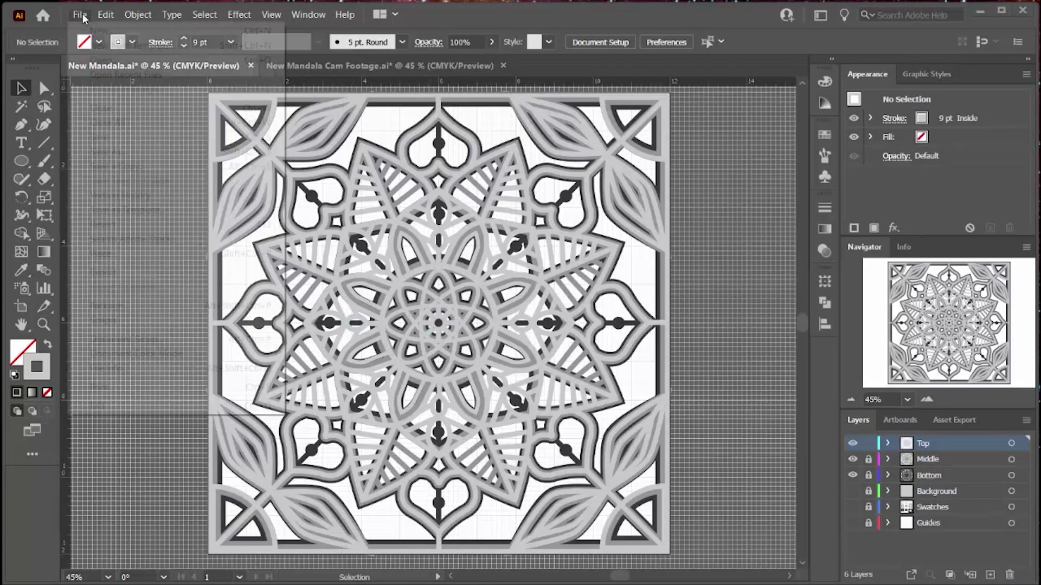
Save a copy of the document as "New Mandala cutfiles" in Adobe Illustrator format with Illustrator 2020 compatibility.
left_click(80, 15)
left_click(117, 164)
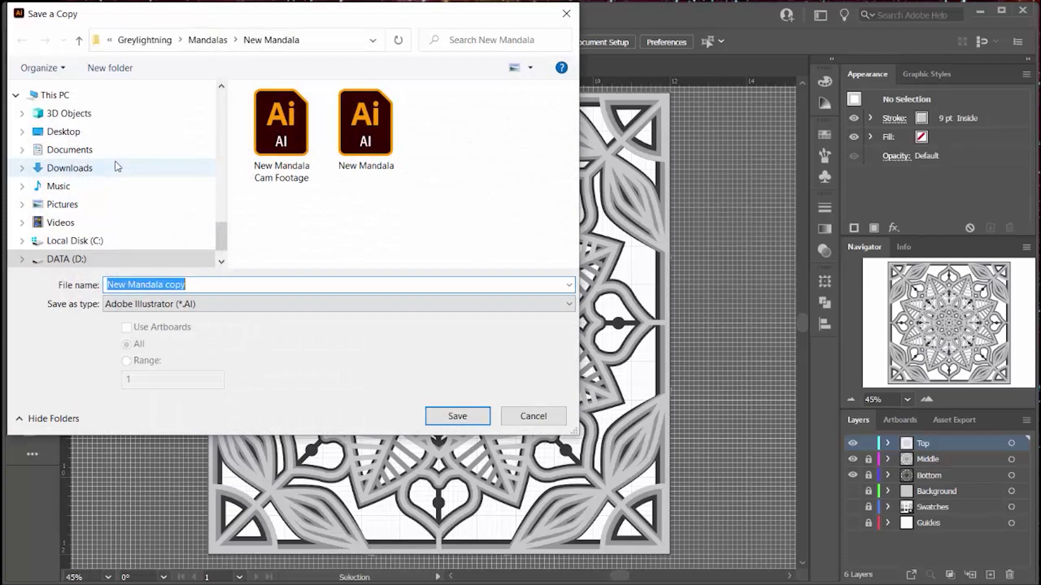
double_click(175, 284)
type("cutfiles")
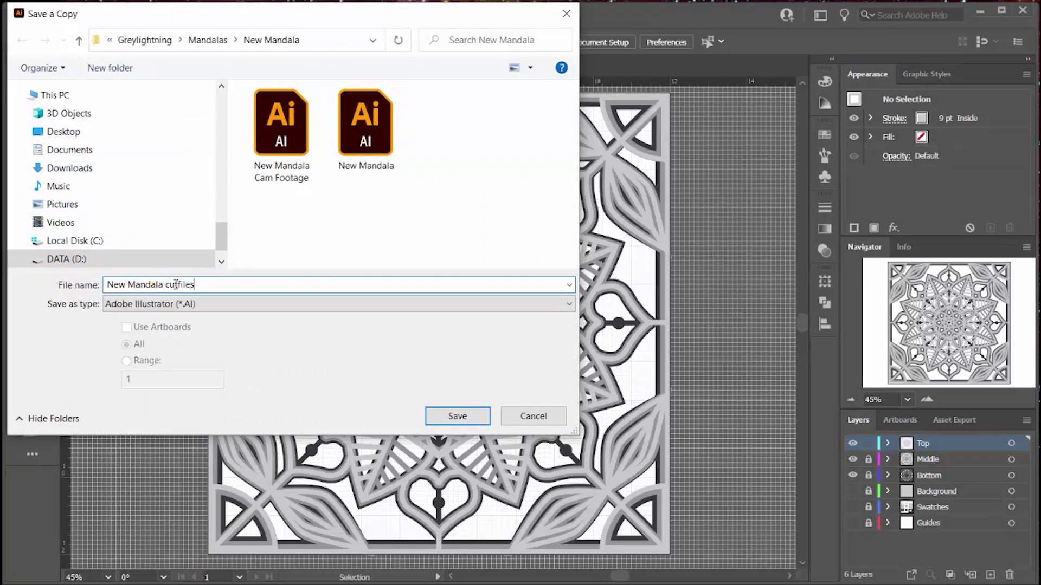
left_click(457, 416)
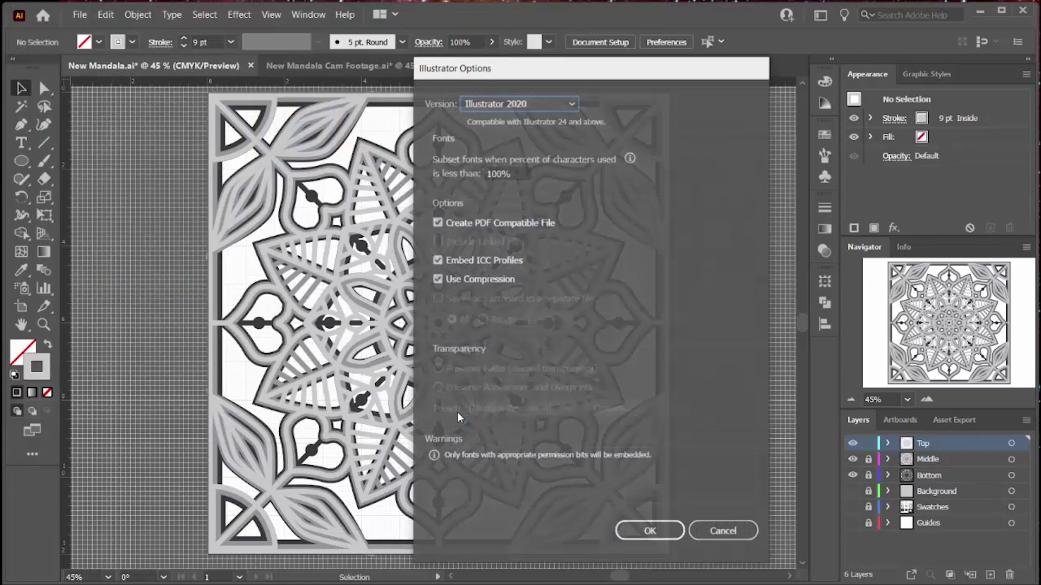
left_click(642, 531)
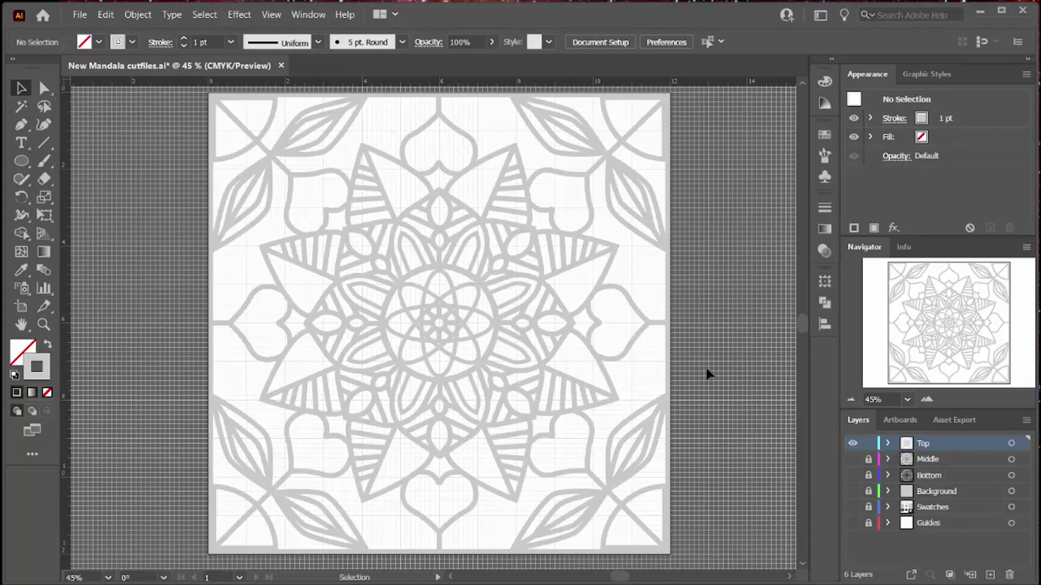
Select all artwork on the Top layer of the cutfiles document and convert its strokes to filled shapes with Outline Stroke.
key("ctrl+a")
left_click(138, 16)
mouse_move(174, 329)
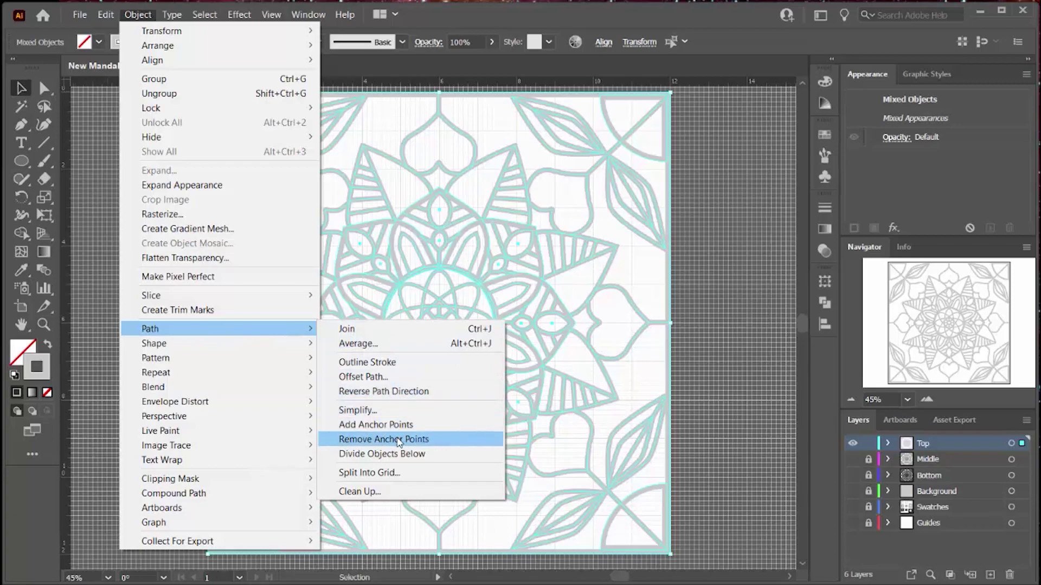
left_click(394, 365)
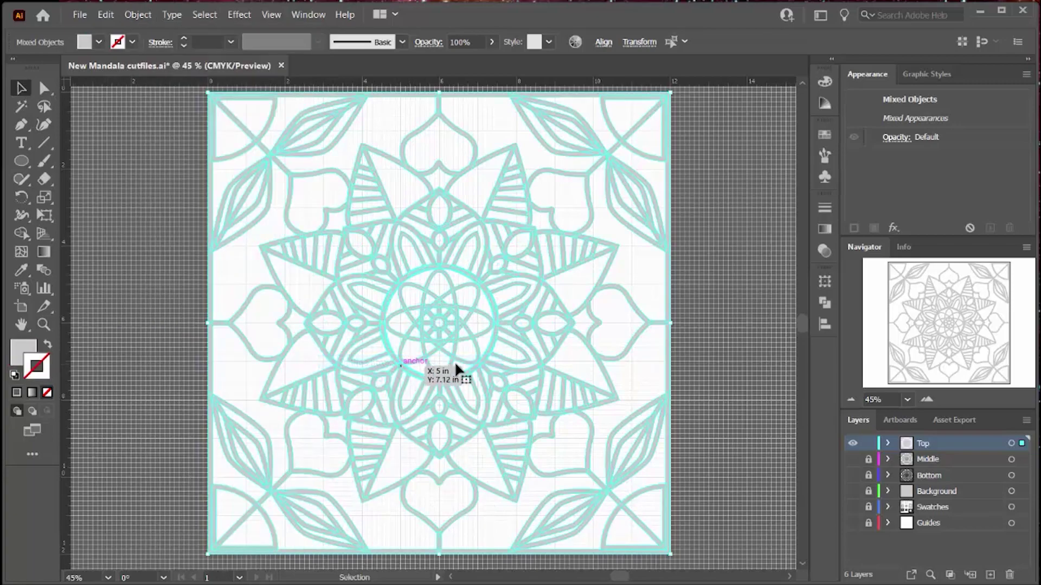
Unite the Top layer's outlined shapes into one compound path with Pathfinder and deselect it.
left_click(825, 305)
left_click(644, 315)
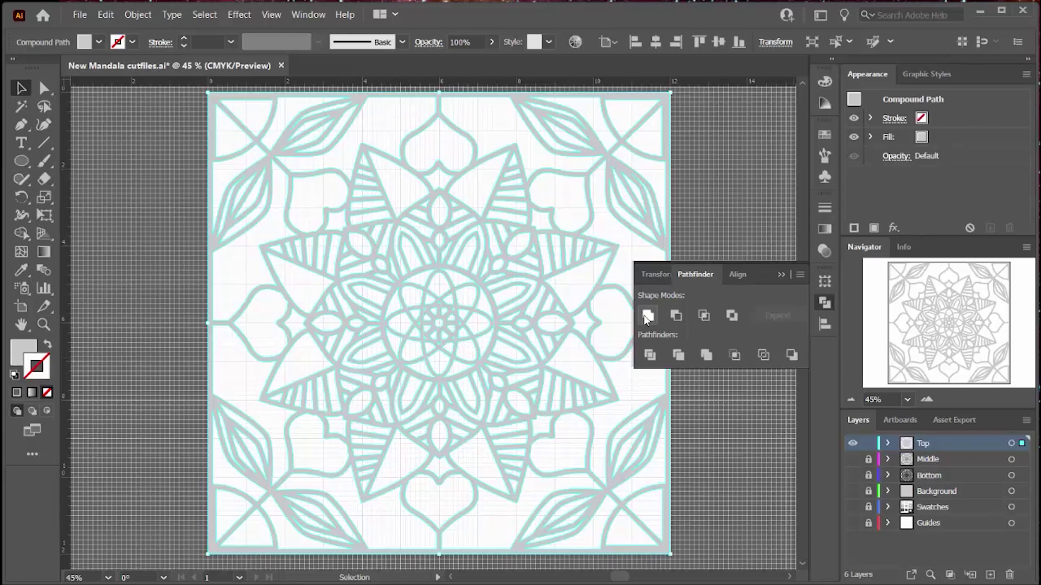
left_click(723, 228)
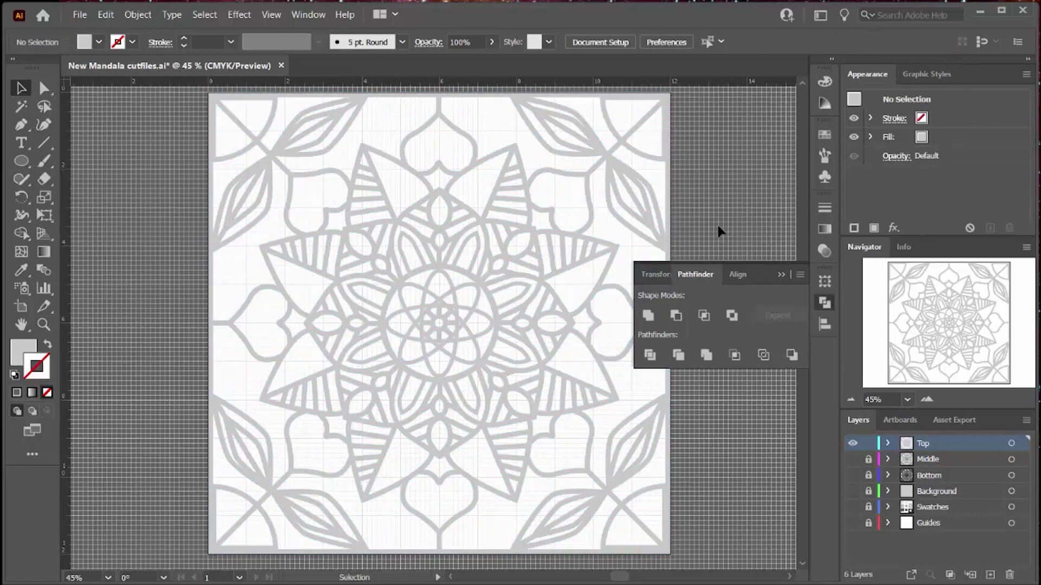
Give the united Top layer artwork a CMYK Red stroke with a weight of 0.001 pt.
key("ctrl+a")
left_click(891, 119)
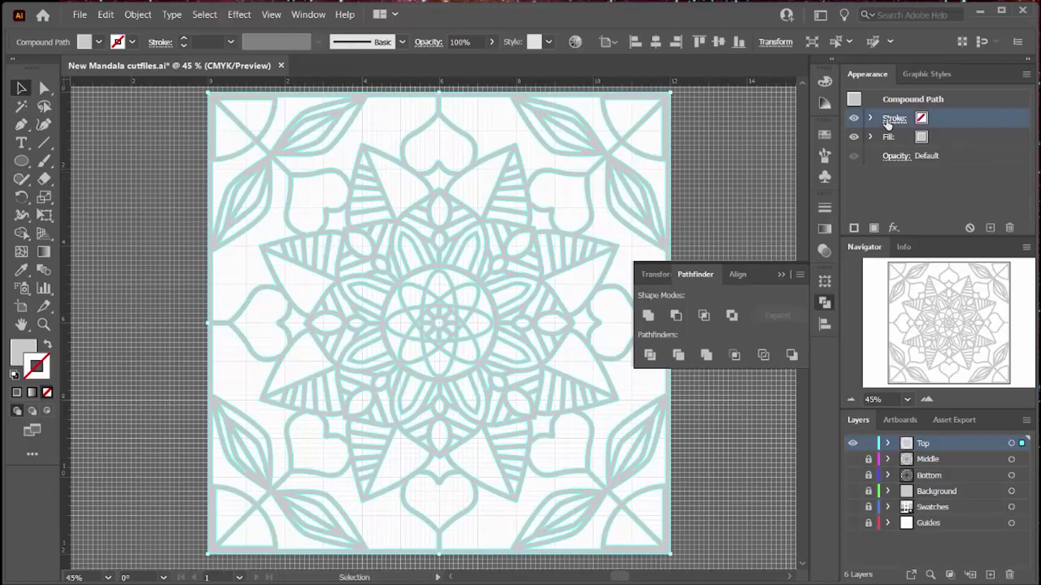
left_click(924, 121)
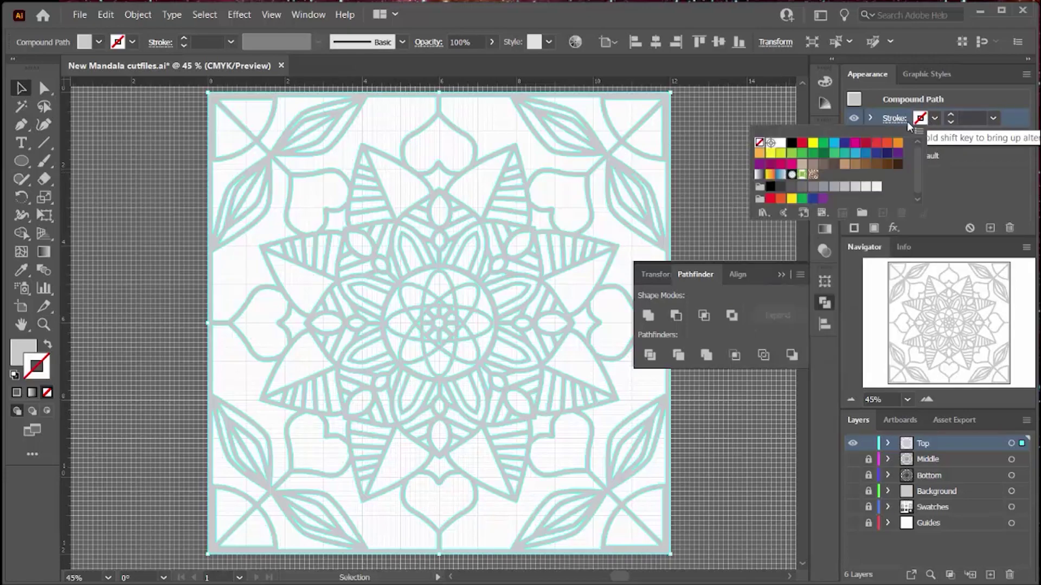
left_click(801, 144)
left_click(973, 118)
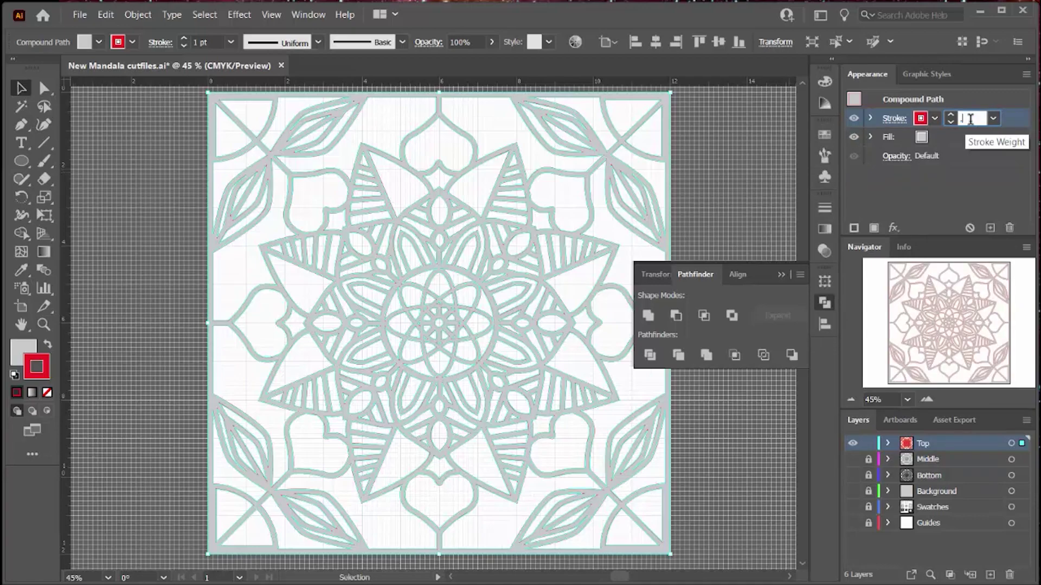
type(".001")
key("Return")
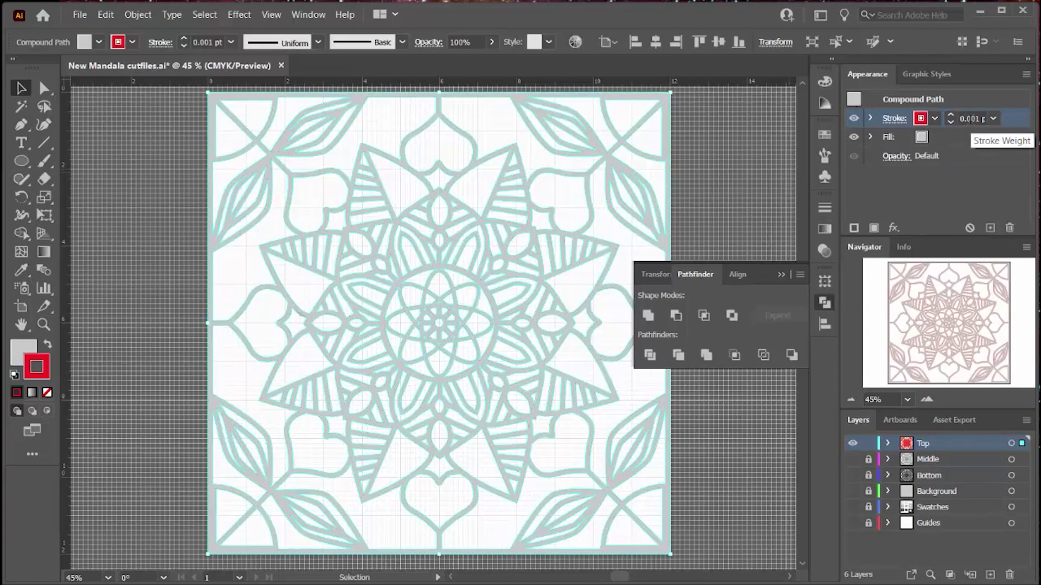
Remove the fill from the Top layer's compound path, leaving only its cut outlines, and deselect it.
left_click(921, 136)
left_click(931, 138)
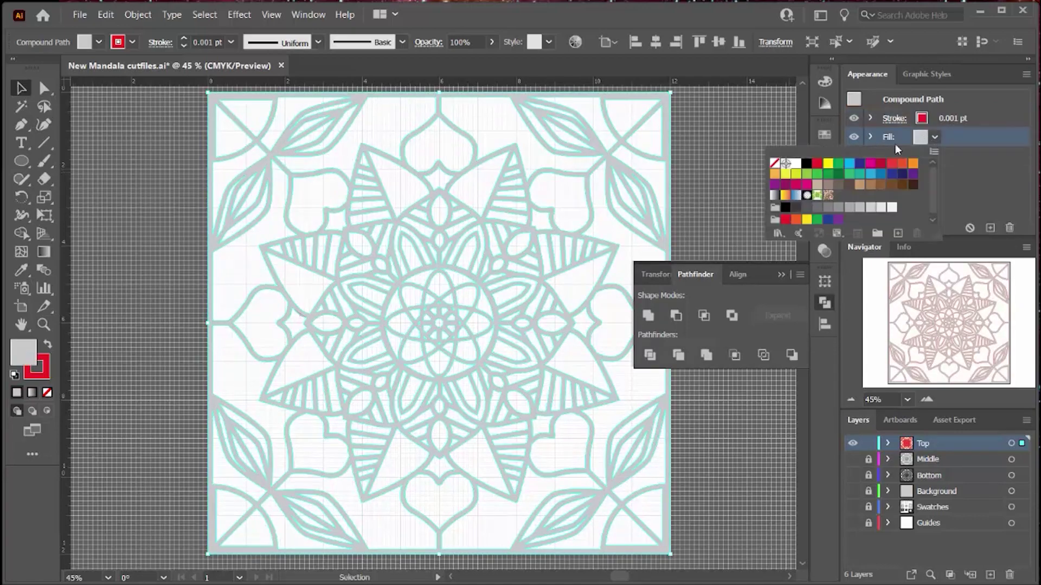
left_click(781, 169)
left_click(727, 152)
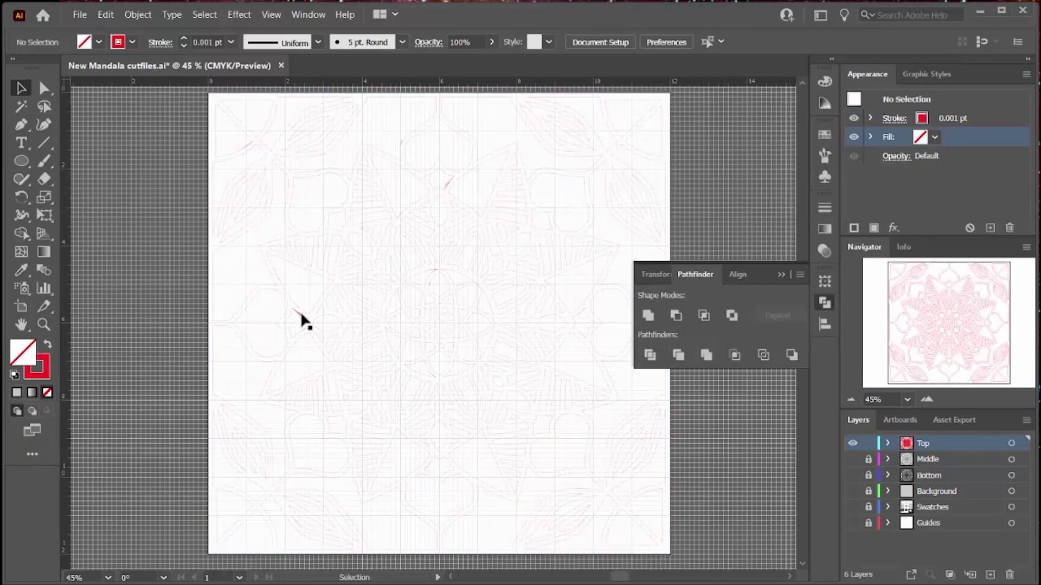
Examine the Top layer's red outlines up close, including the sliver beside the mandala's left heart.
left_click(926, 399)
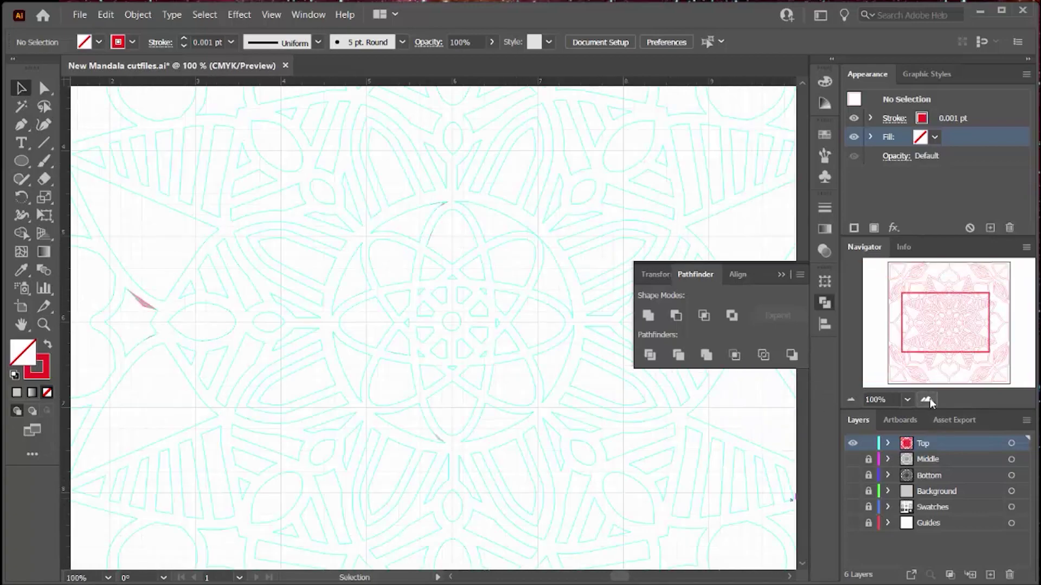
scroll(255, 335, "left", 7)
left_click(490, 305)
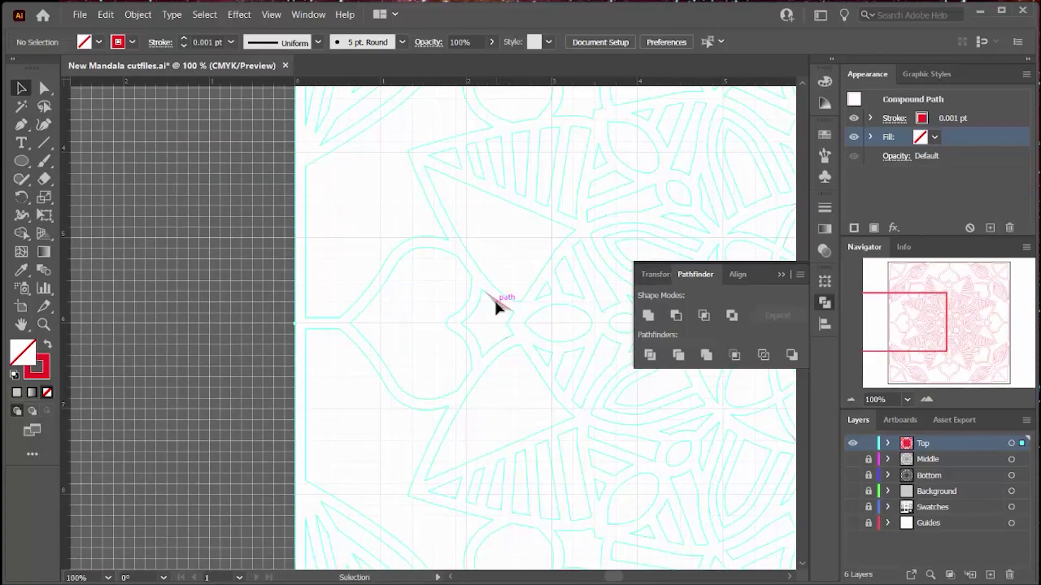
left_click(494, 328)
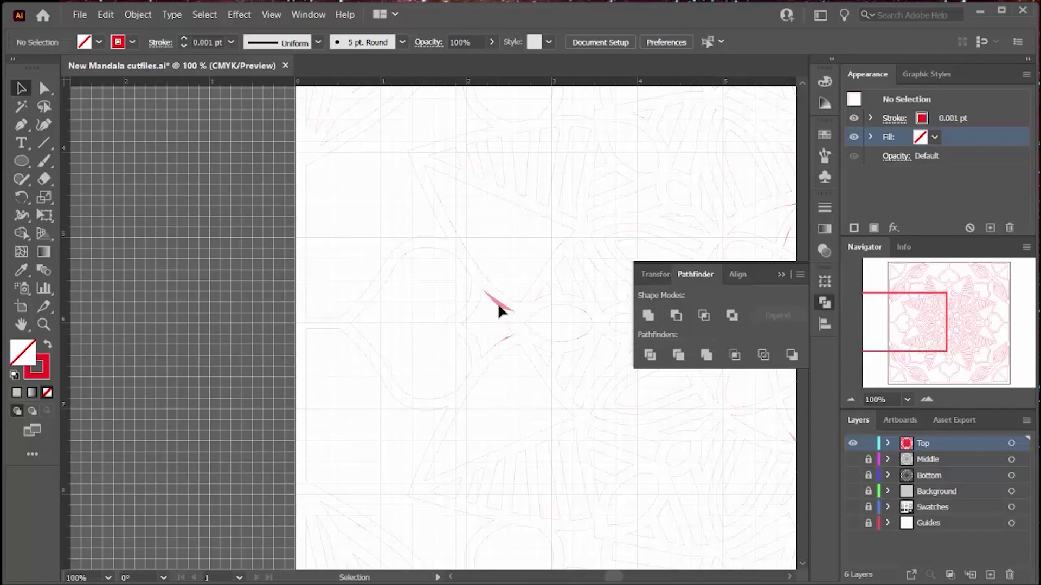
left_click(498, 303)
left_click(196, 288)
left_click_drag(902, 323, 945, 313)
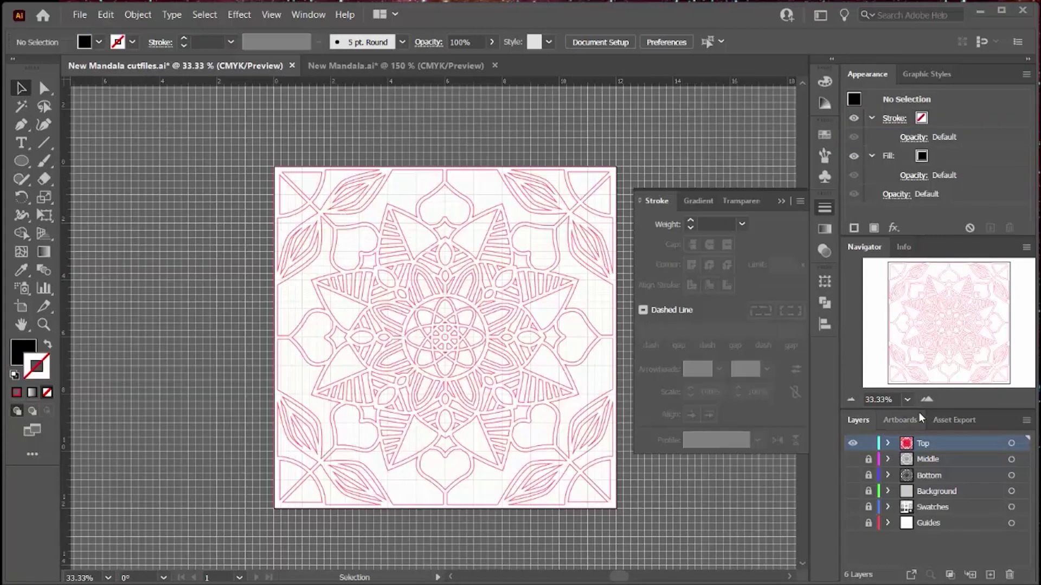
left_click(927, 400)
left_click(927, 400)
left_click_drag(942, 320, 924, 337)
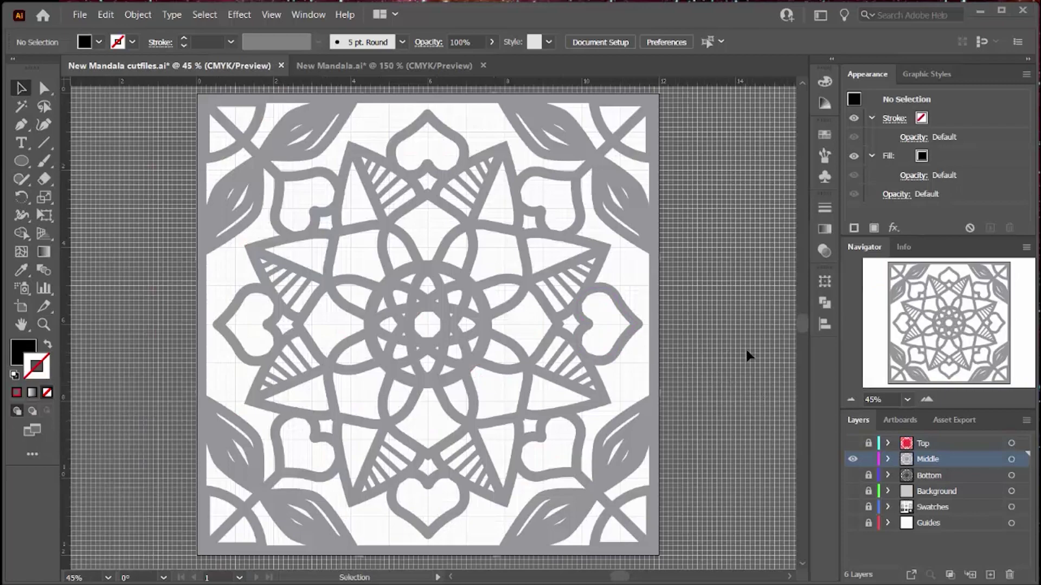
Convert all Middle layer strokes to filled shapes with Outline Stroke and unite them into one compound path.
key("ctrl+a")
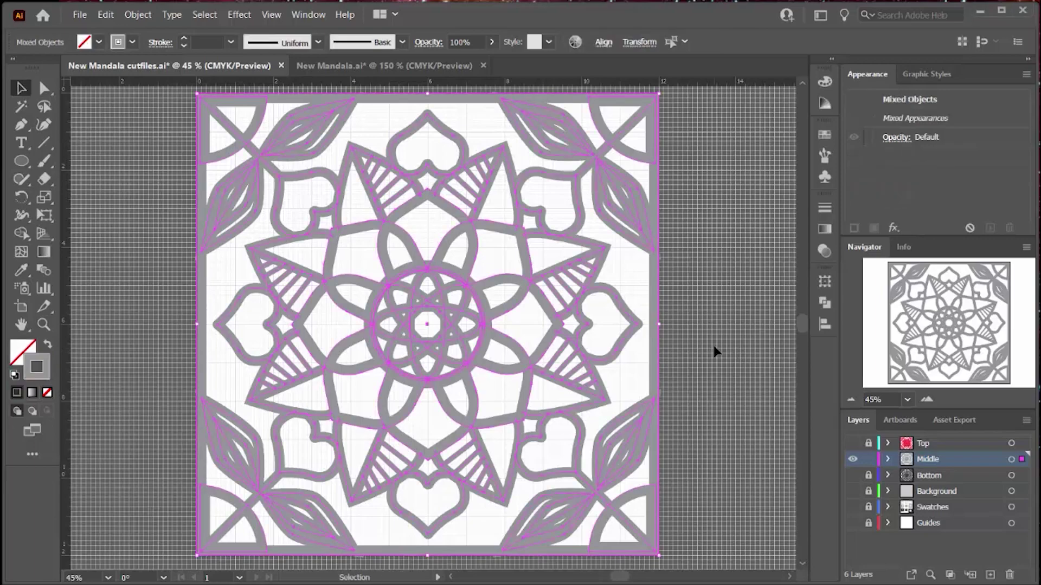
left_click(138, 14)
mouse_move(169, 328)
left_click(368, 362)
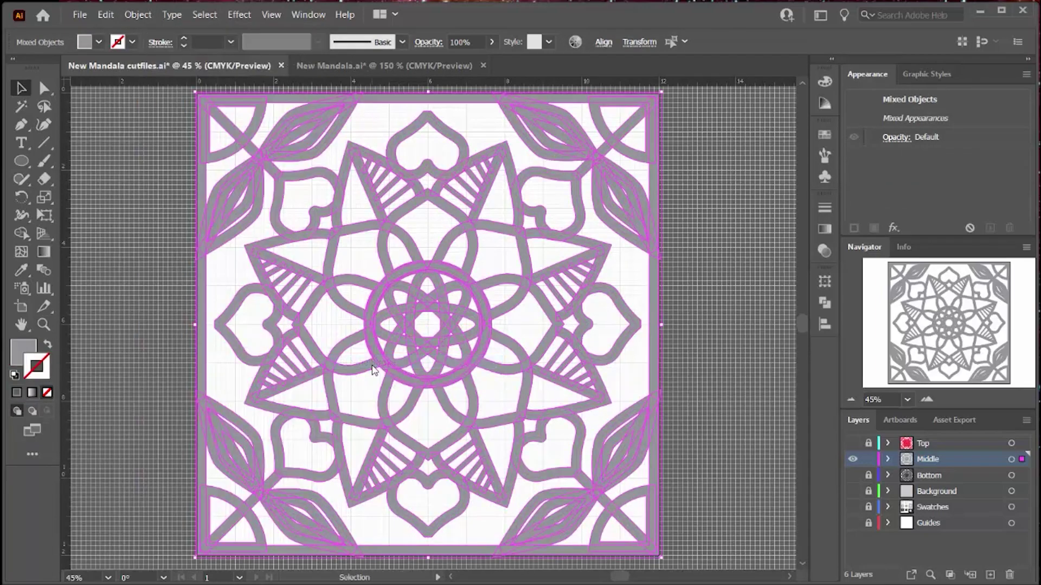
left_click(819, 304)
left_click(650, 318)
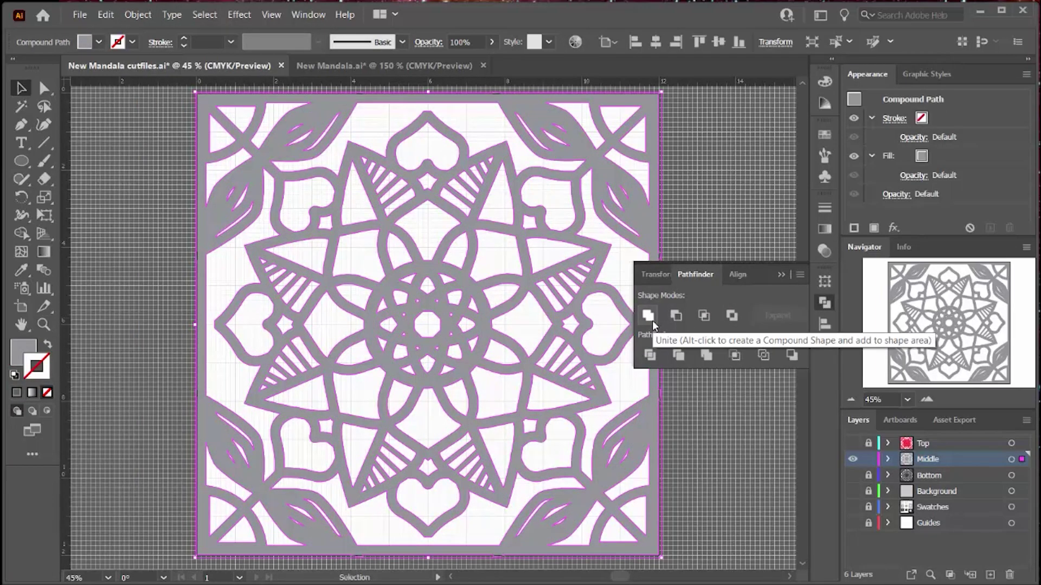
Apply a CMYK Red stroke to the Middle layer's compound path and set its fill to none.
left_click(922, 118)
left_click(818, 144)
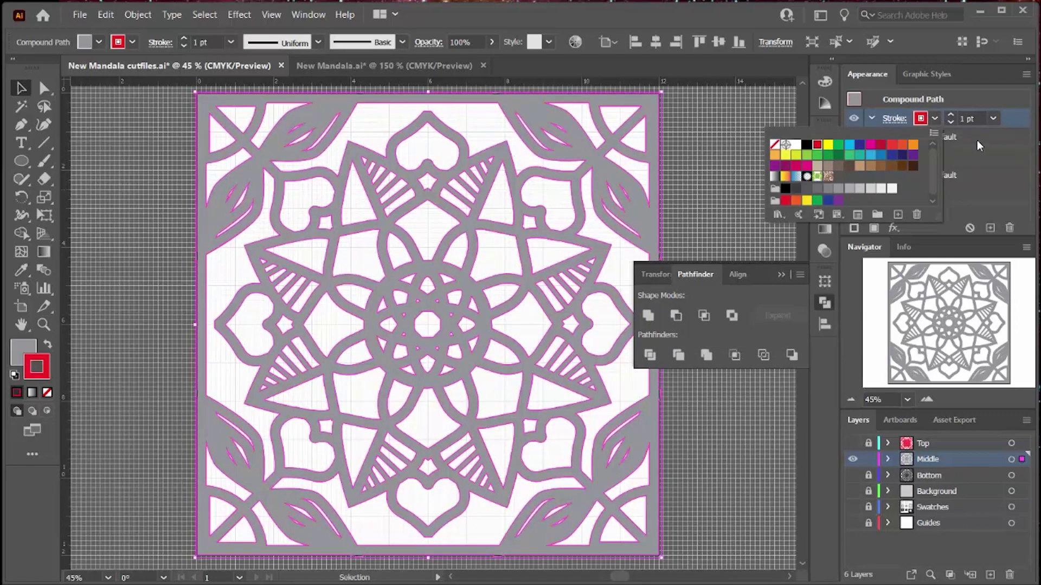
left_click(977, 140)
left_click(920, 155)
left_click(920, 155)
left_click(760, 180)
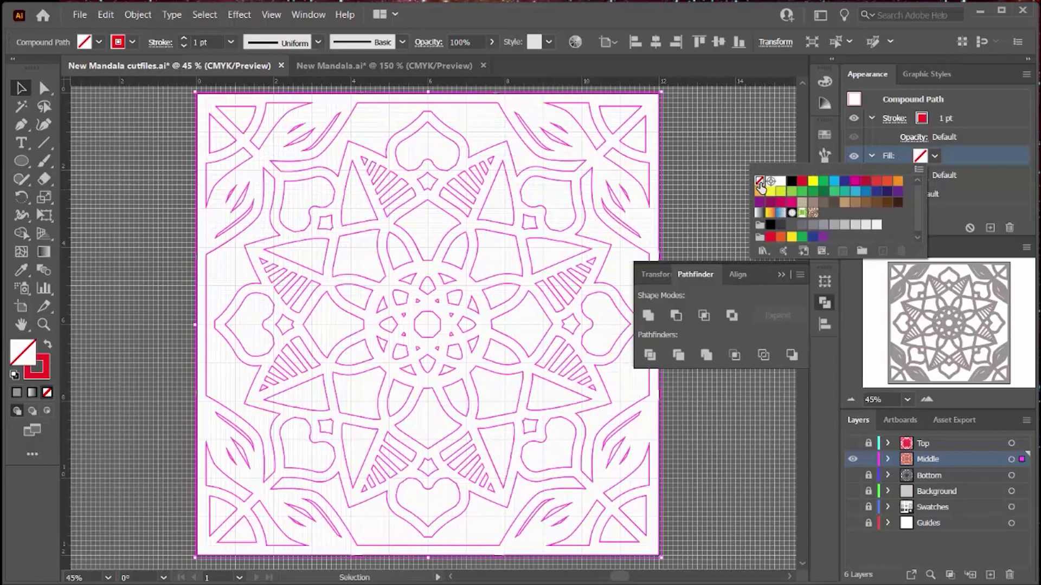
left_click(715, 168)
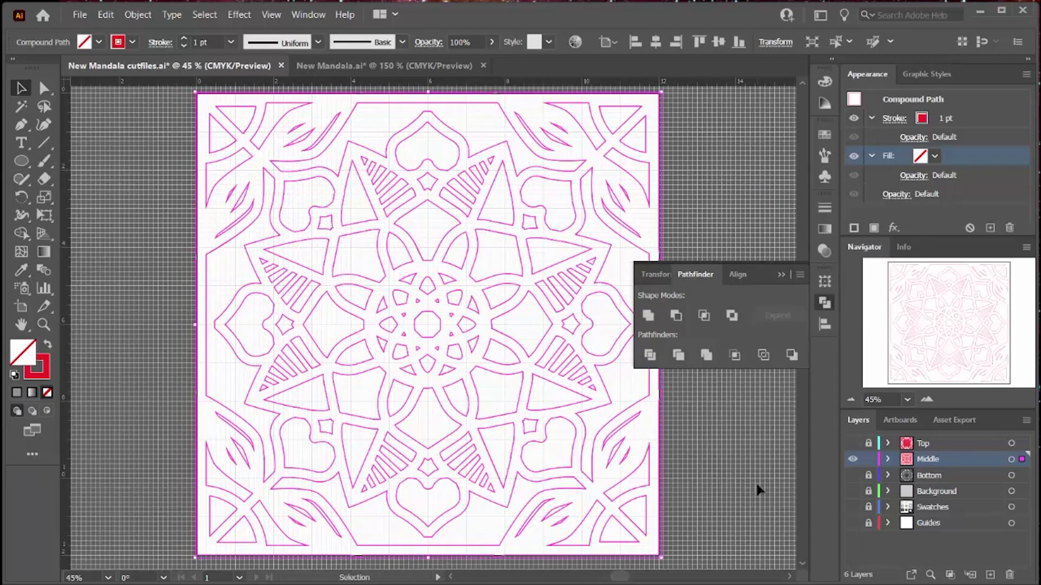
Lock and hide the Middle layer, unlock and show the Bottom layer, and make Bottom the active layer.
left_click(867, 459)
left_click(868, 475)
left_click(852, 476)
left_click(853, 459)
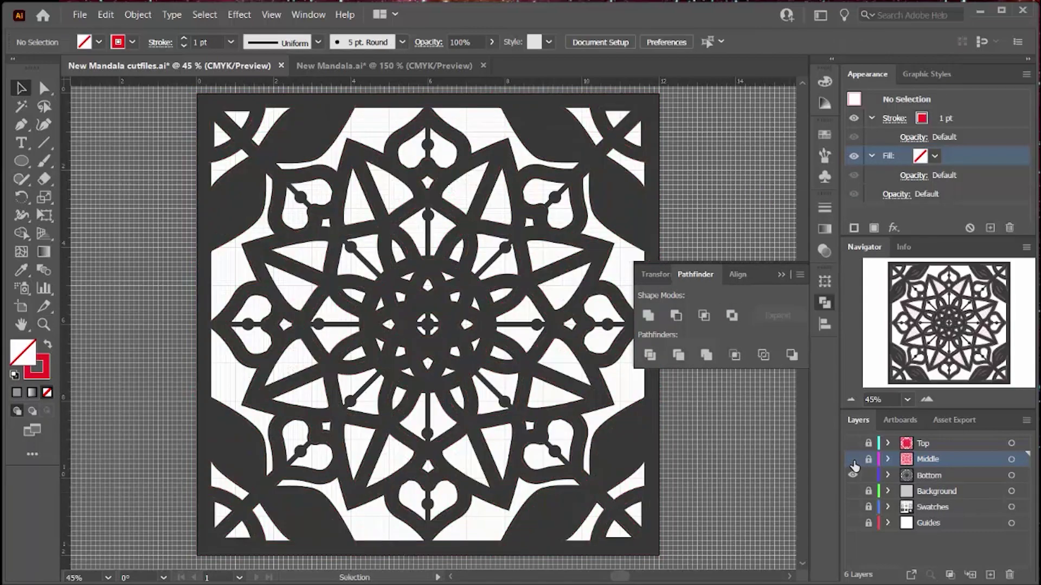
left_click(932, 476)
Outline the strokes of all Bottom layer artwork and unite the shapes into one compound path.
key("ctrl+a")
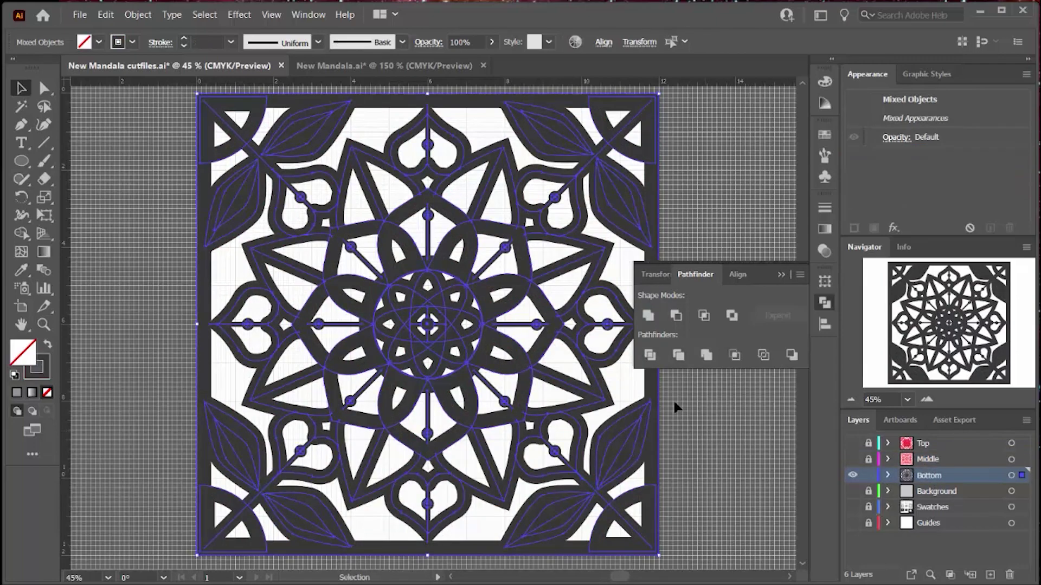
left_click(154, 14)
mouse_move(295, 329)
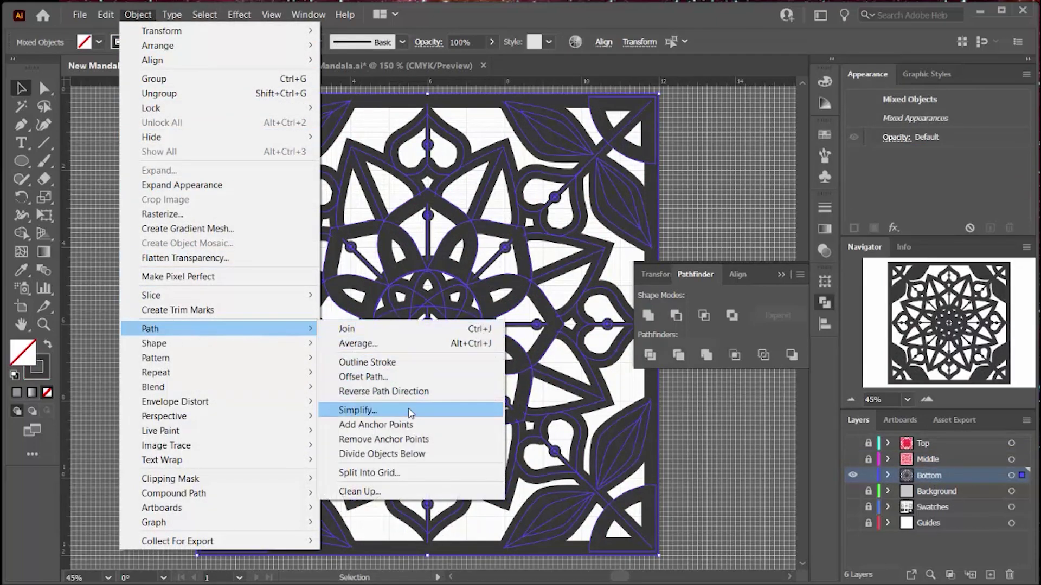
key("Escape")
left_click(648, 315)
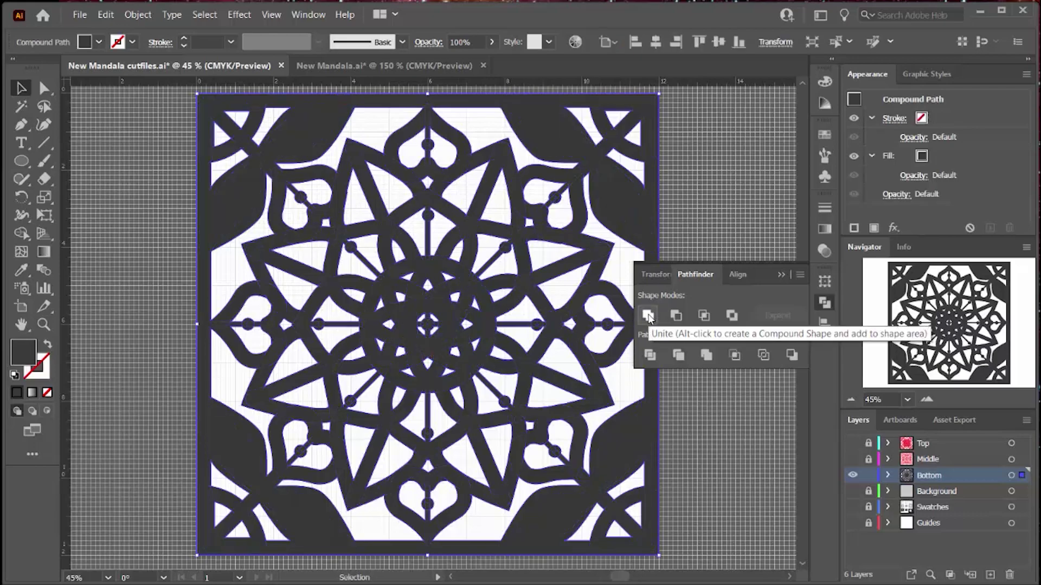
Set the Bottom layer's compound path to no fill with a CMYK Red stroke, and deselect it.
left_click(923, 158)
left_click(934, 156)
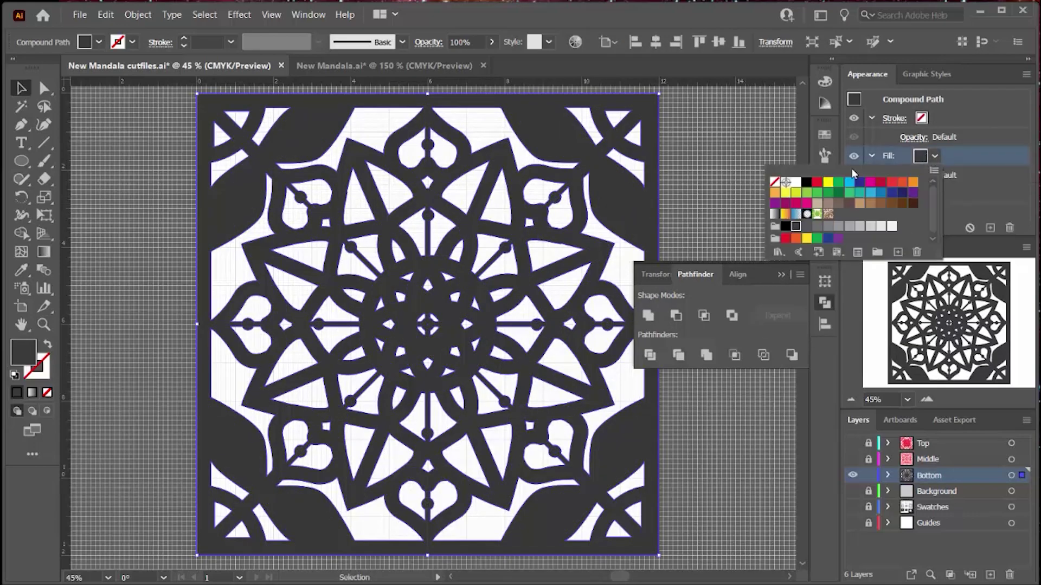
left_click(775, 182)
left_click(894, 118)
left_click(934, 118)
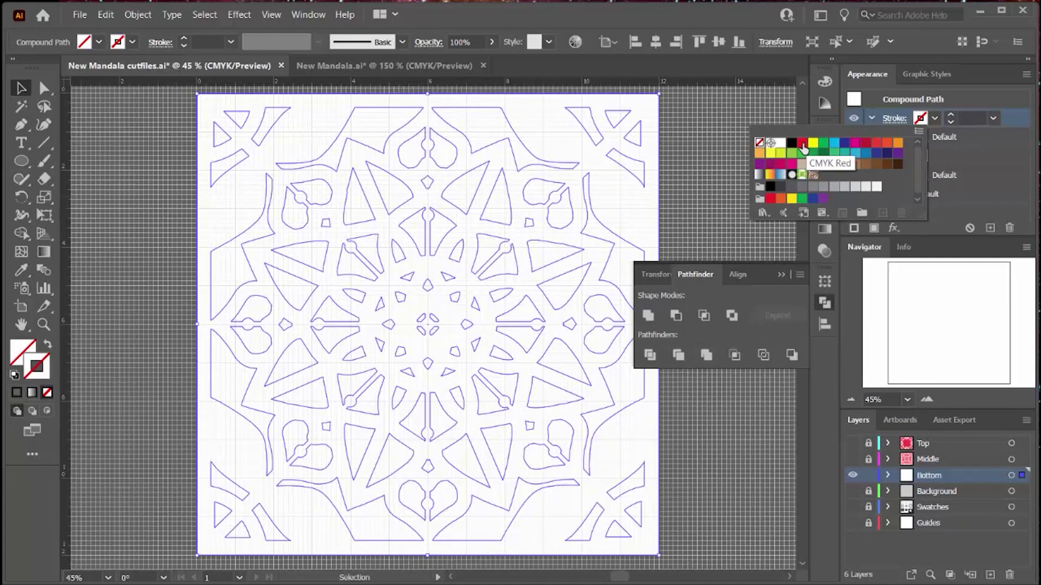
left_click(802, 142)
left_click(698, 221)
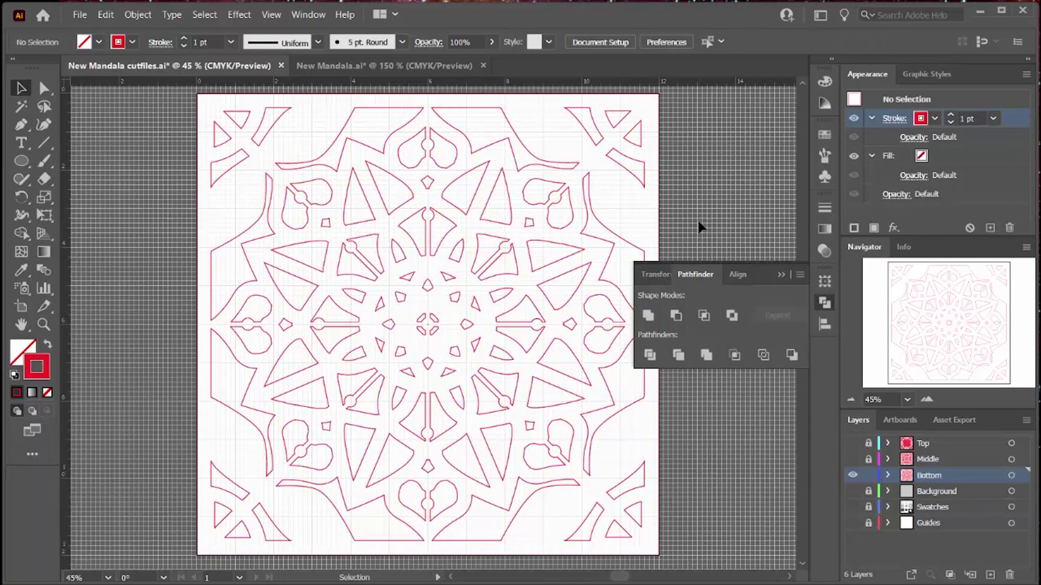
Show the Middle layer, hide the Bottom layer, and make Middle the active layer.
left_click(853, 459)
left_click(853, 475)
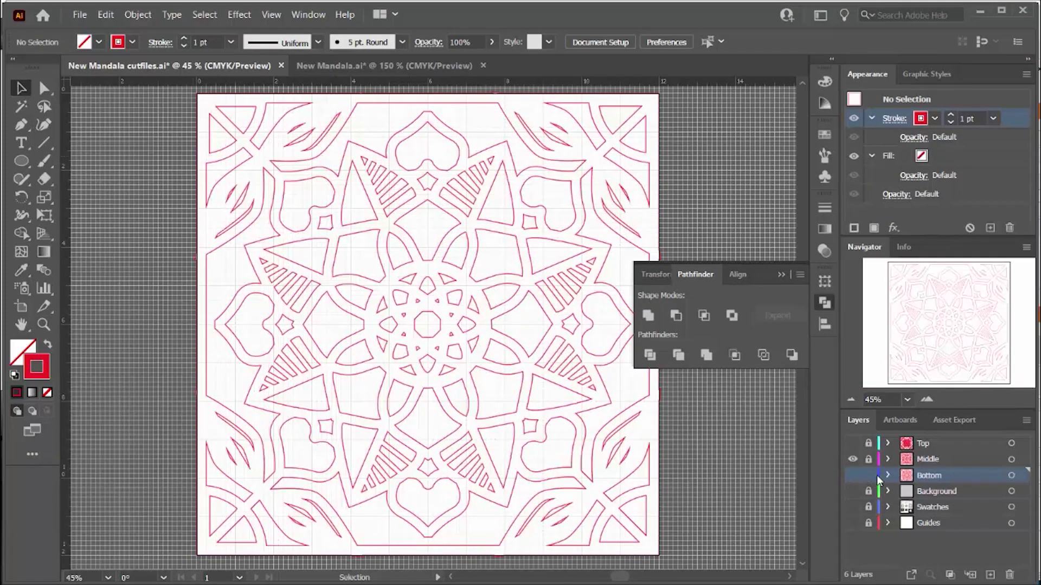
left_click(945, 460)
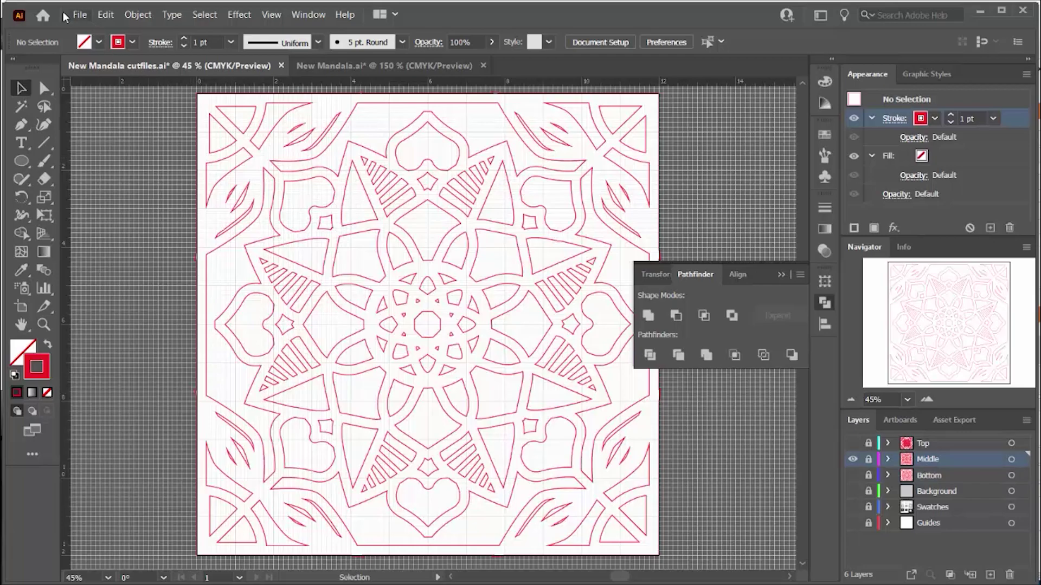
Export the visible Middle layer as an SVG file named "middle layer new mandala" with the default SVG options.
left_click(80, 15)
mouse_move(161, 277)
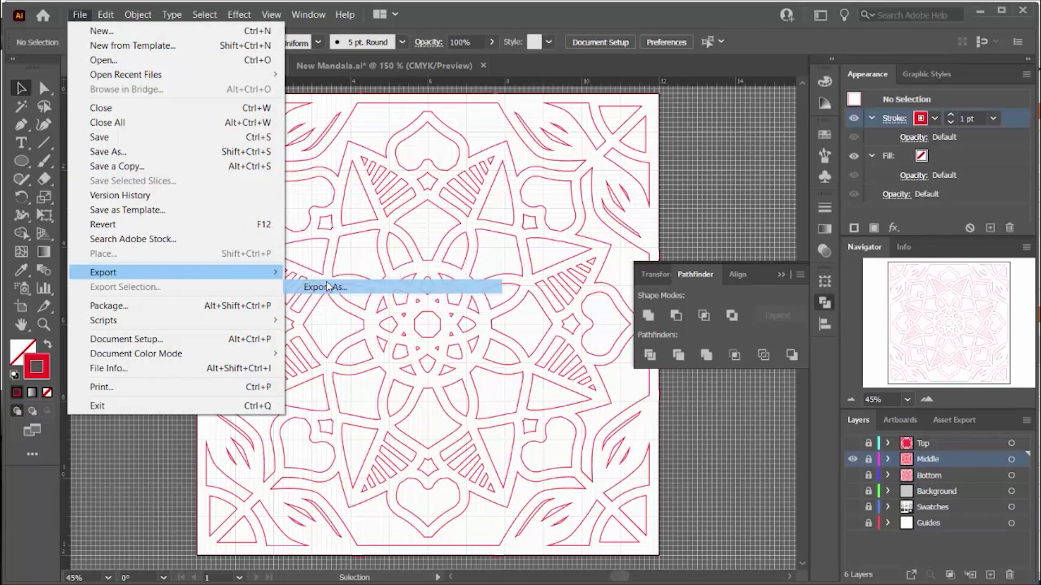
left_click(325, 286)
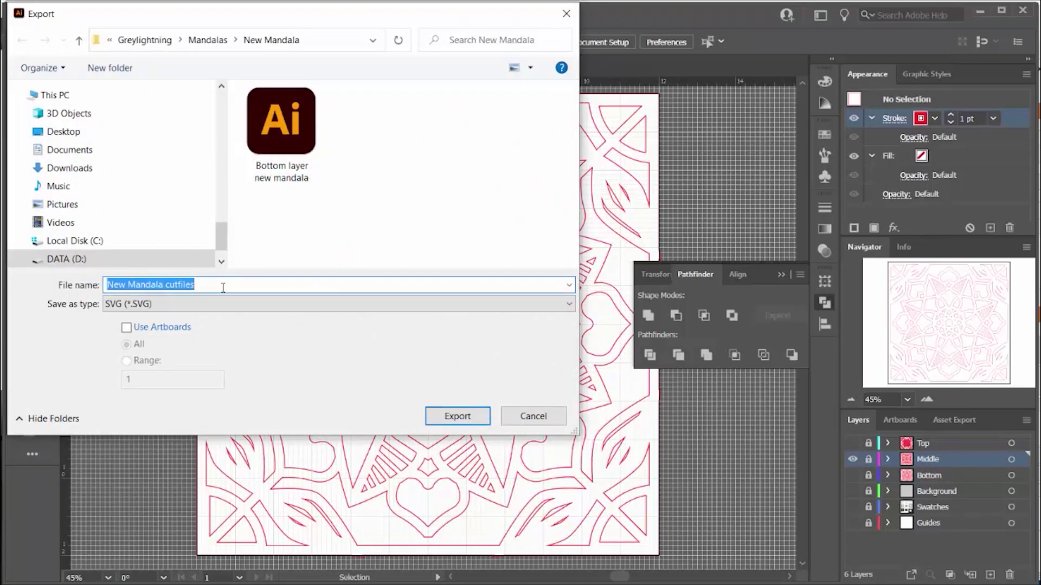
type("middle layer new mandala")
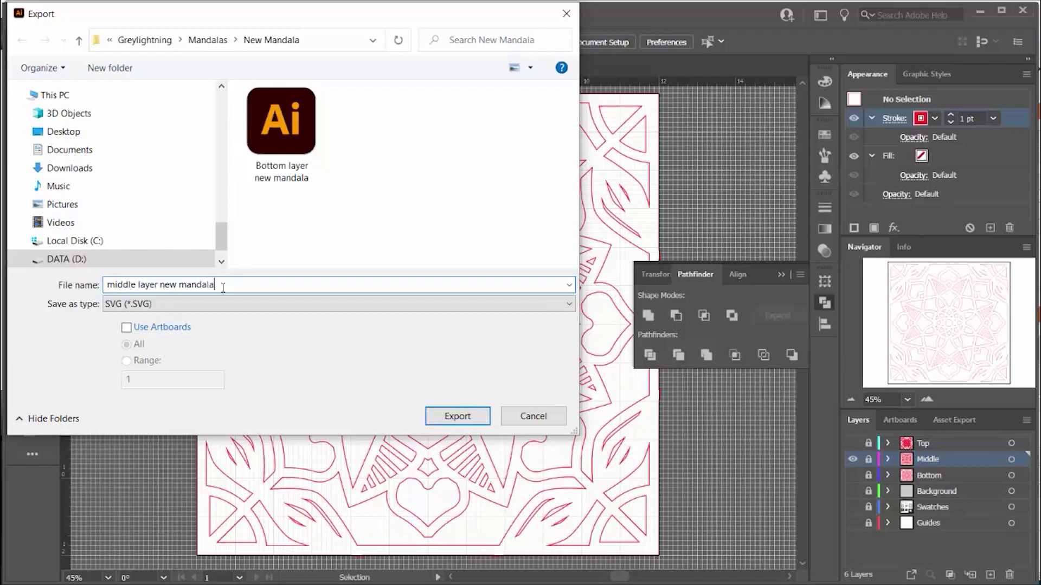
left_click(459, 418)
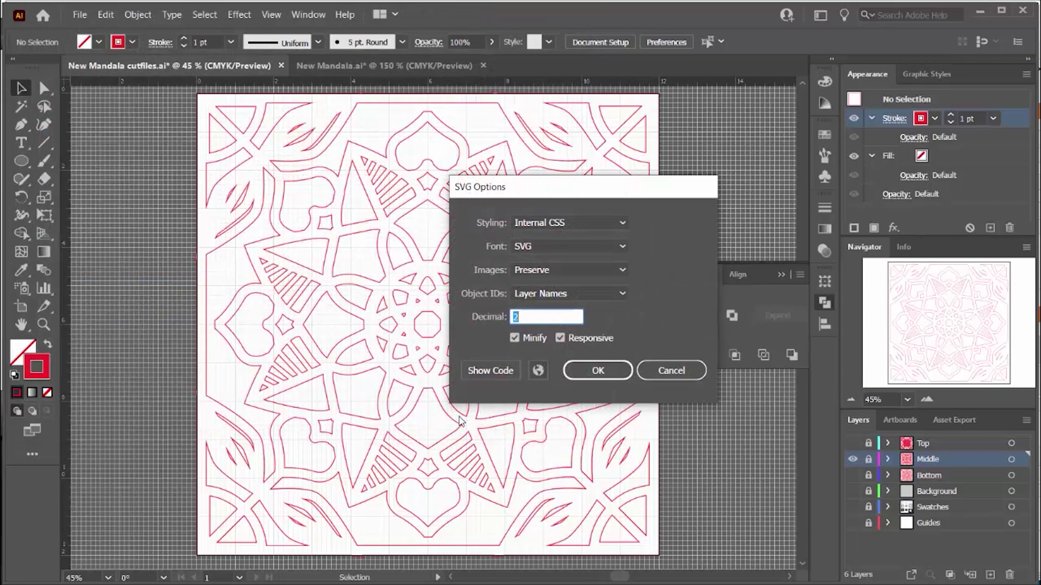
left_click(597, 370)
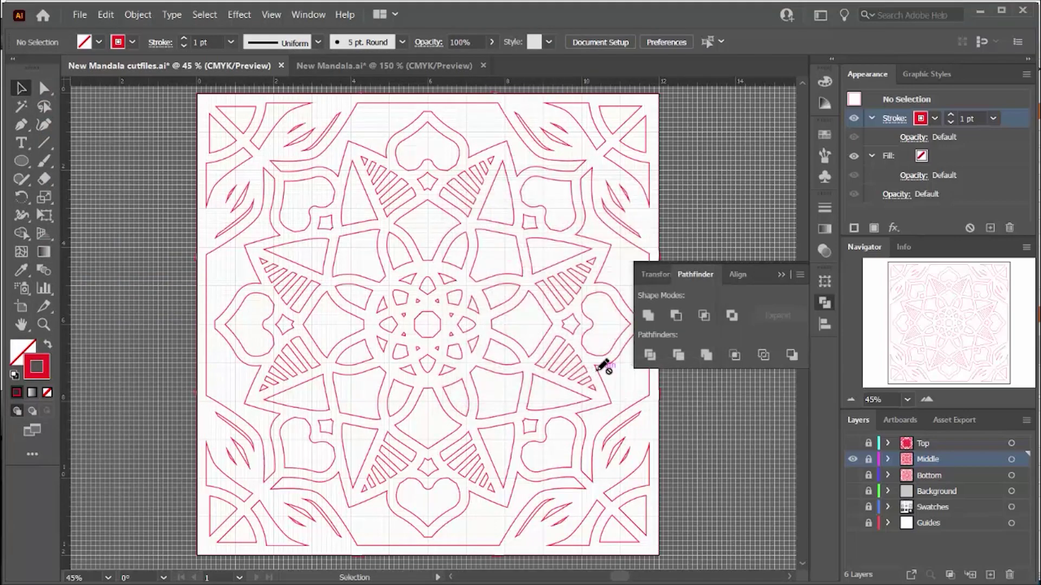
Switch to LightBurn and import the "middle layer new mandala" file into the empty project.
left_click(715, 547)
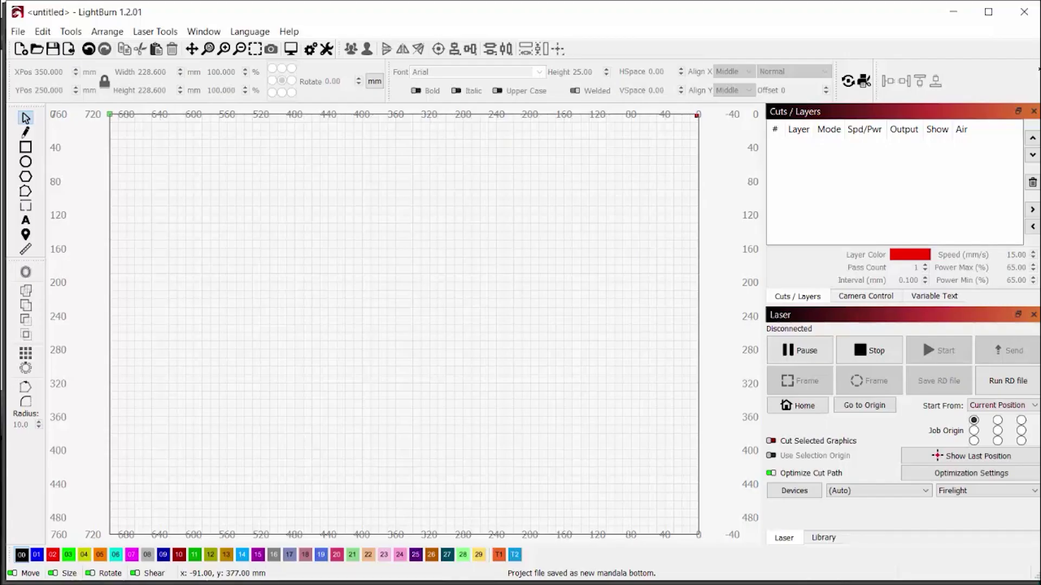
left_click(18, 31)
left_click(42, 99)
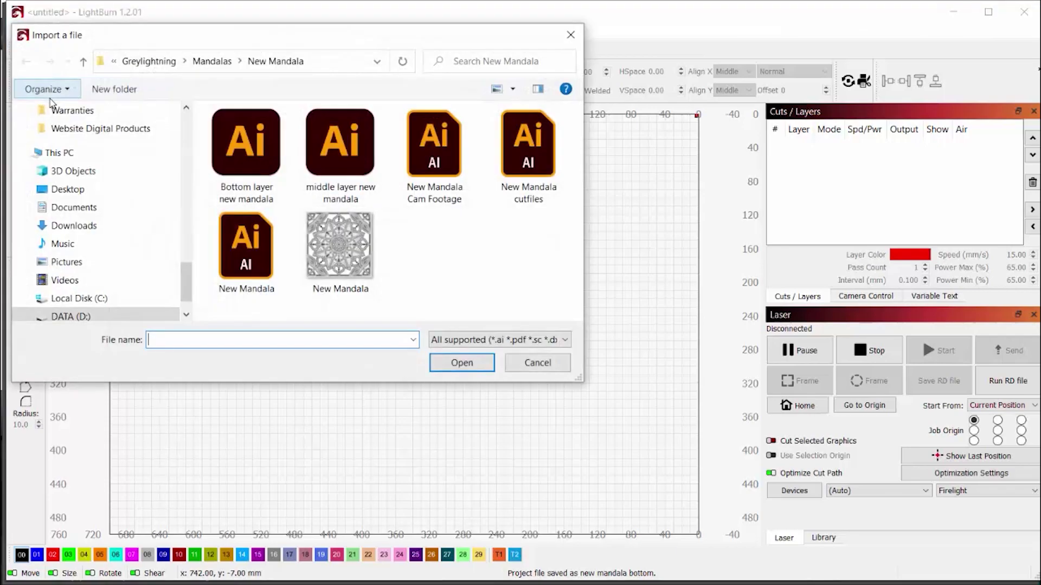
left_click(340, 154)
left_click(454, 363)
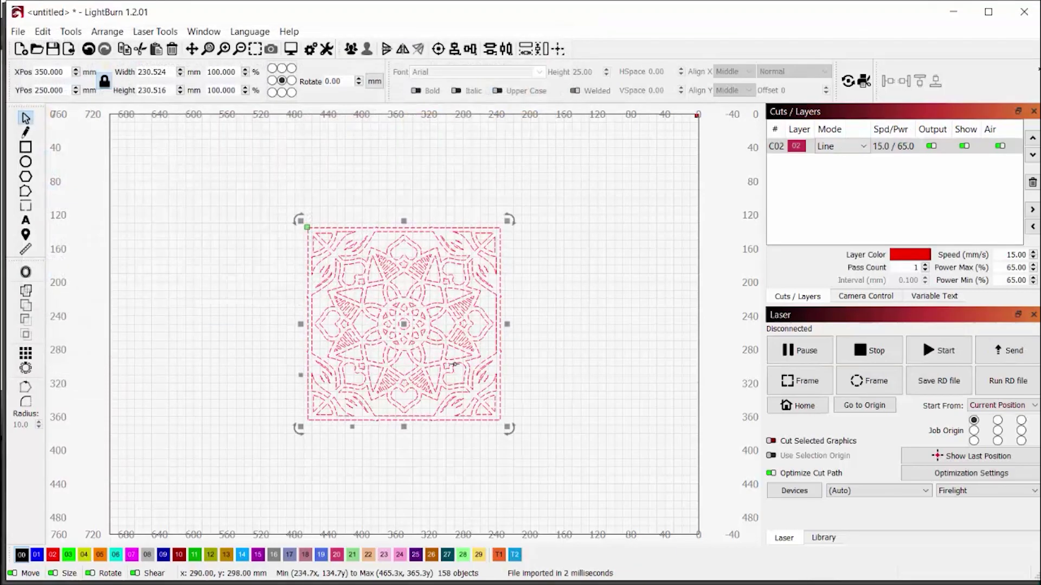
Delete duplicate shapes from the imported middle layer artwork and deselect it.
left_click(42, 31)
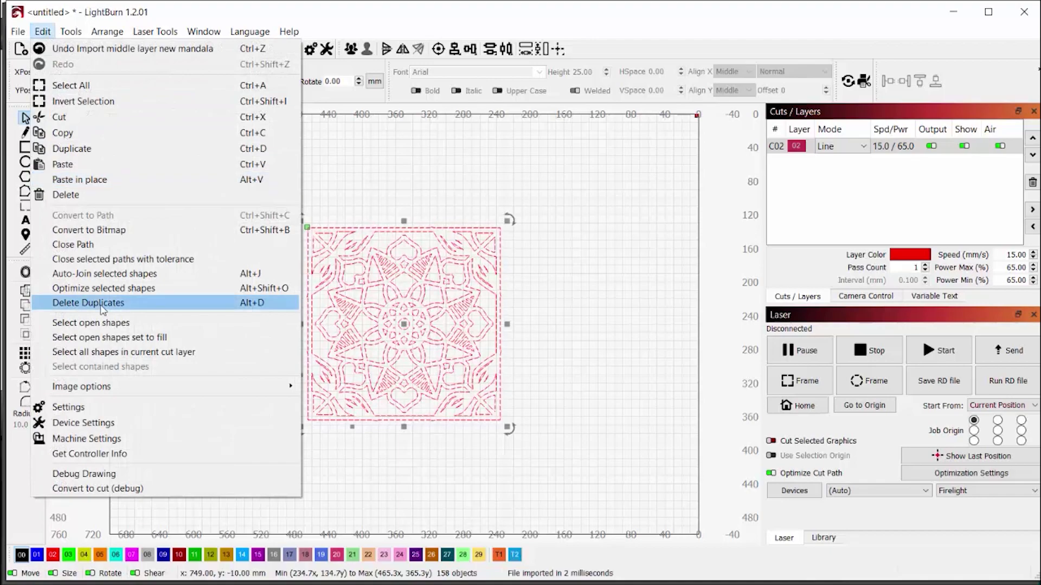
left_click(81, 300)
left_click(566, 321)
left_click(580, 324)
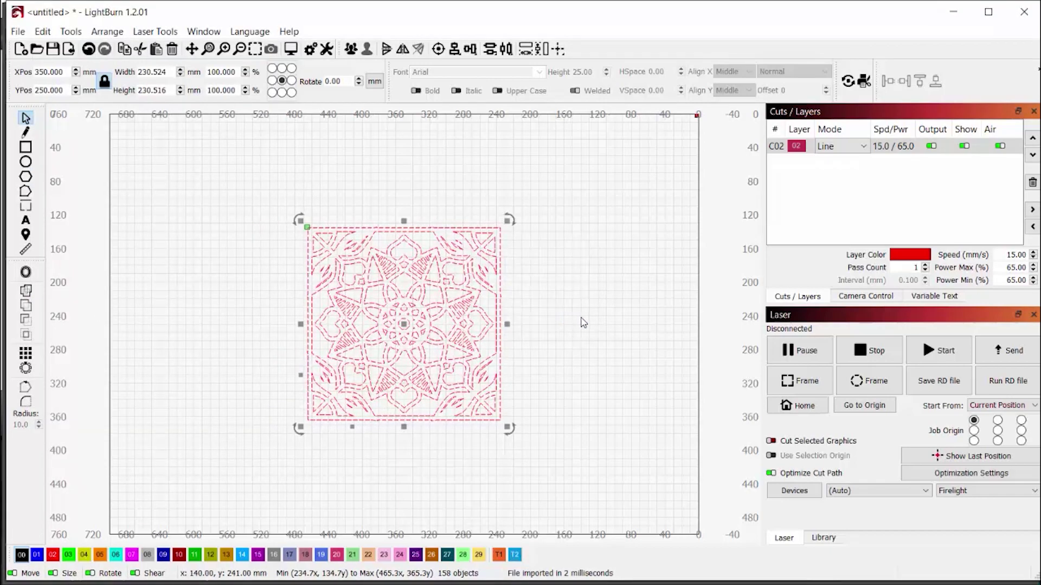
Save the LightBurn project in the Mandalas folder under the name "new mandala middle".
left_click(18, 31)
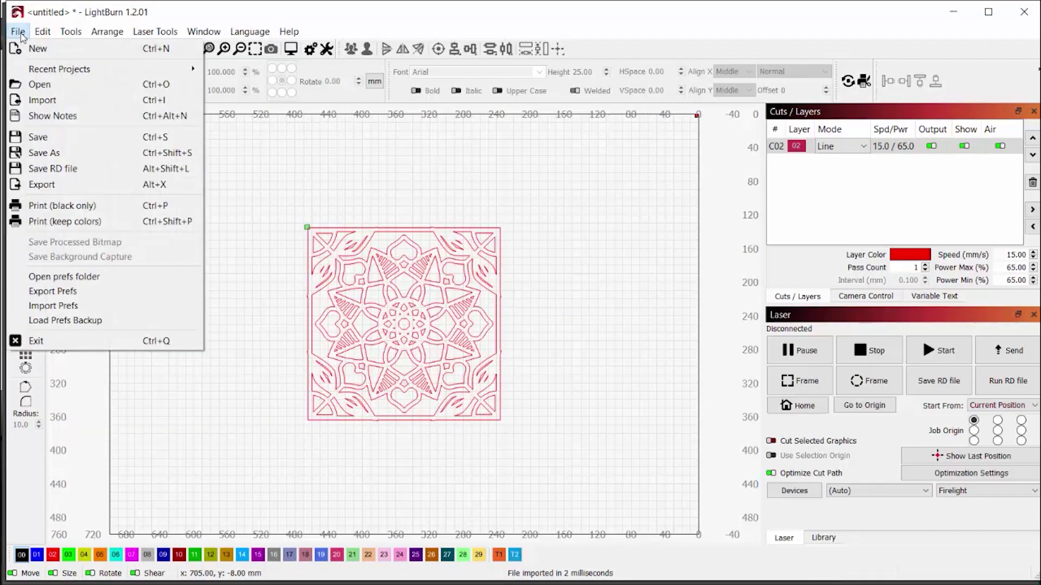
left_click(46, 139)
type("n")
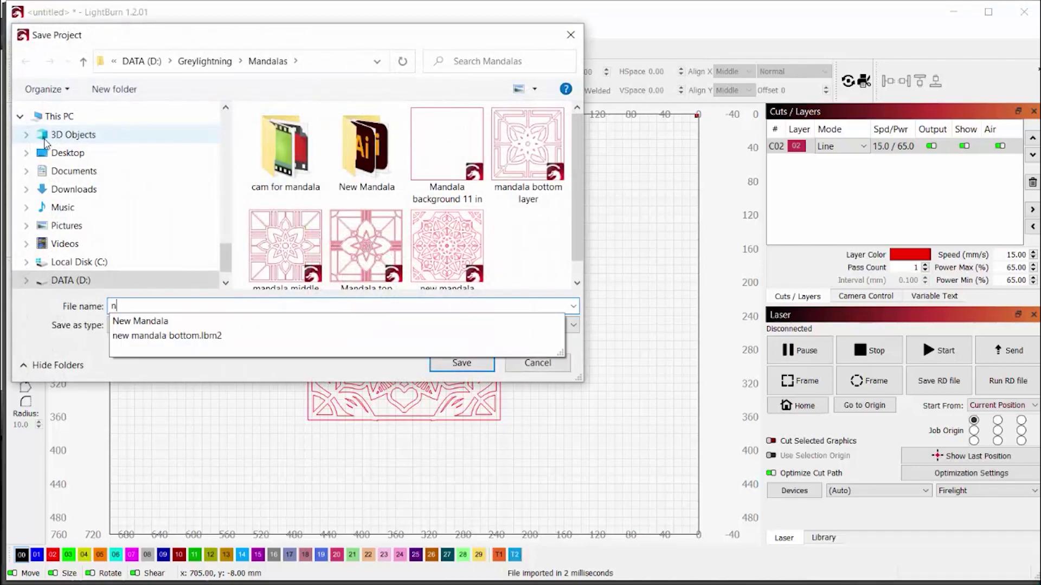
type("ew mandala middle")
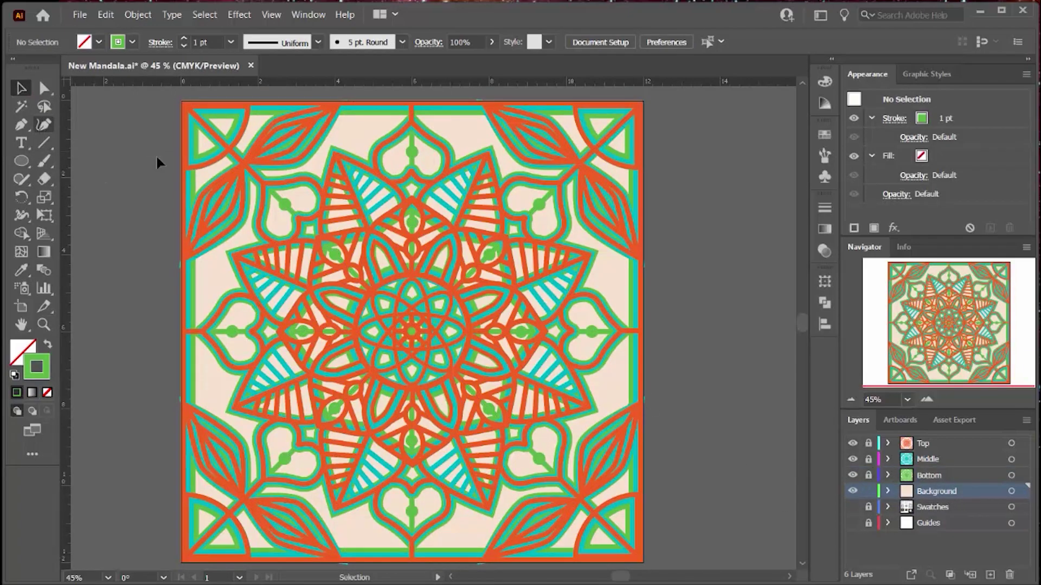
In Illustrator's New Mandala document, select the Background layer's rectangle, try a black fill, and fill it with a bright blue swatch.
left_click(208, 176)
left_click(85, 42)
left_click(43, 67)
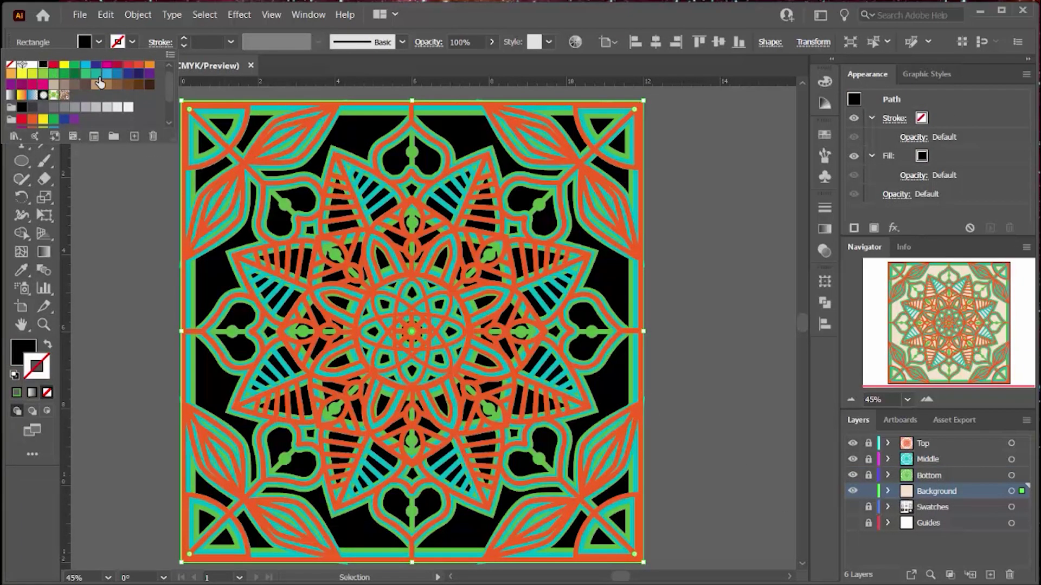
left_click(33, 67)
left_click(86, 65)
left_click(43, 67)
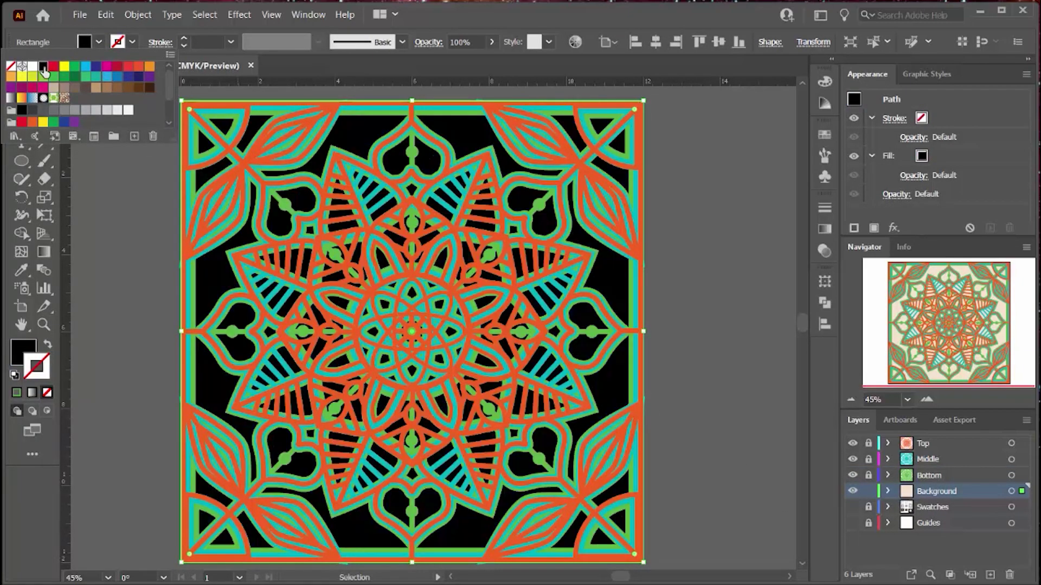
scroll(168, 93, "down", 3)
left_click(55, 97)
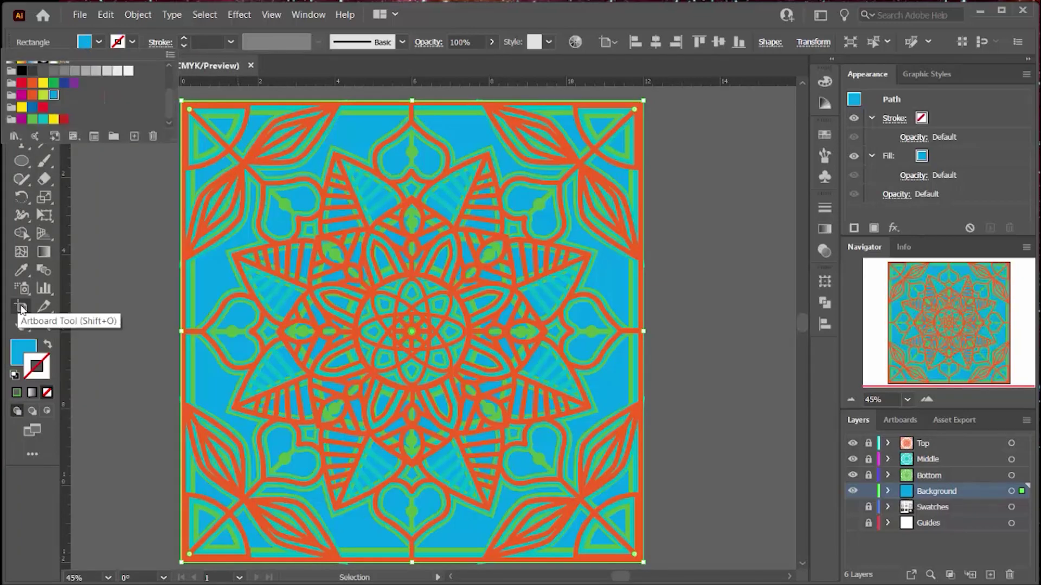
Give the background rectangle a pale blue stroke using the Color Picker.
double_click(35, 362)
left_click(602, 314)
left_click(430, 237)
left_click(743, 225)
Set the background rectangle's fill to a pale blue from the CMYK spectrum and deselect it.
left_click(825, 82)
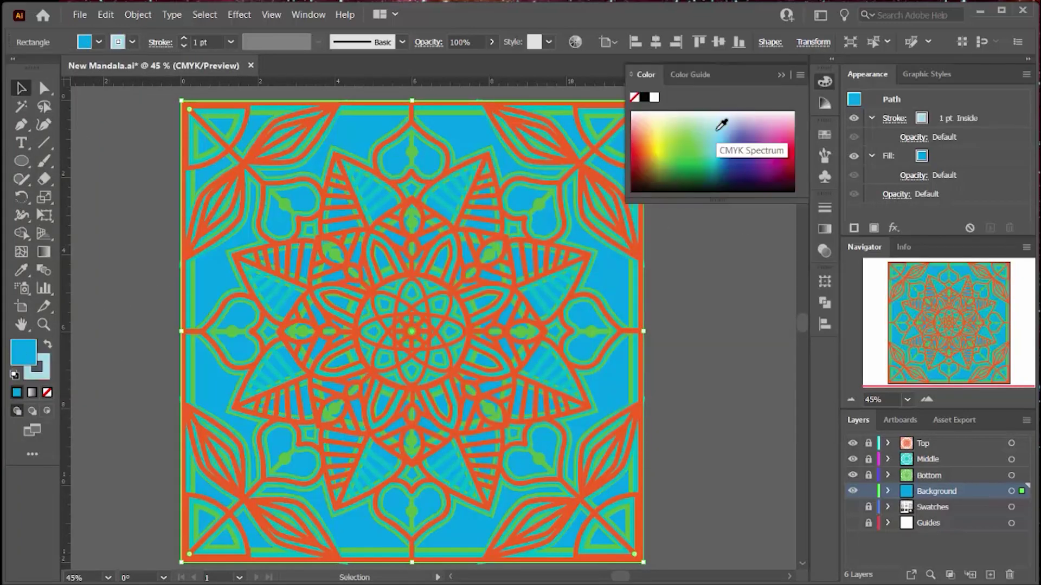
left_click(718, 126)
key("ctrl+shift+a")
left_click(781, 74)
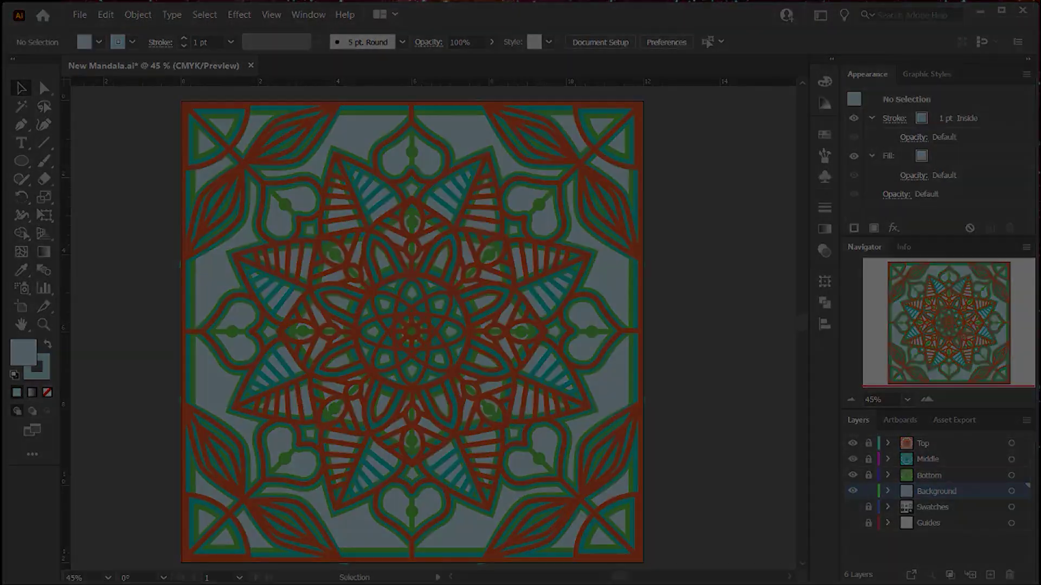